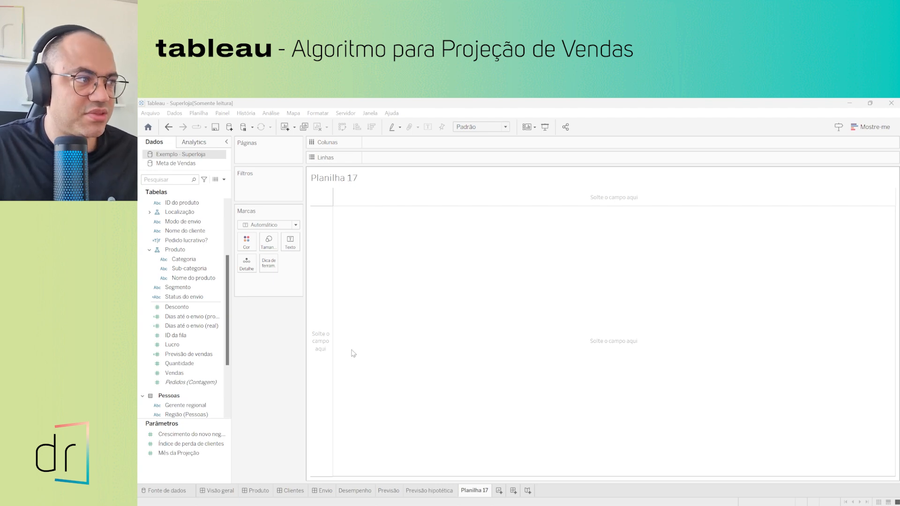
# Step: Compare the fields available in the Meta de Vendas and Exemplo - Superloja data sources
pyautogui.click(200, 163)
pyautogui.click(200, 156)
pyautogui.click(196, 164)
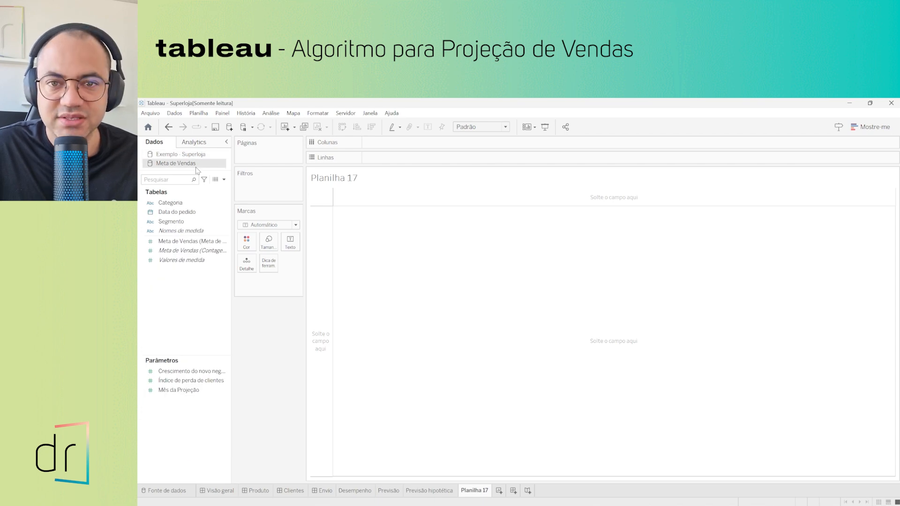
pyautogui.click(201, 156)
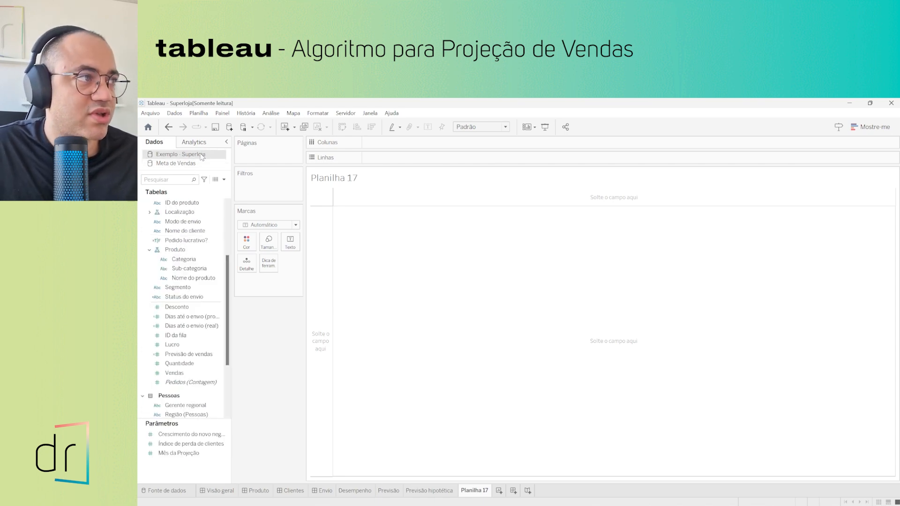
pyautogui.click(200, 164)
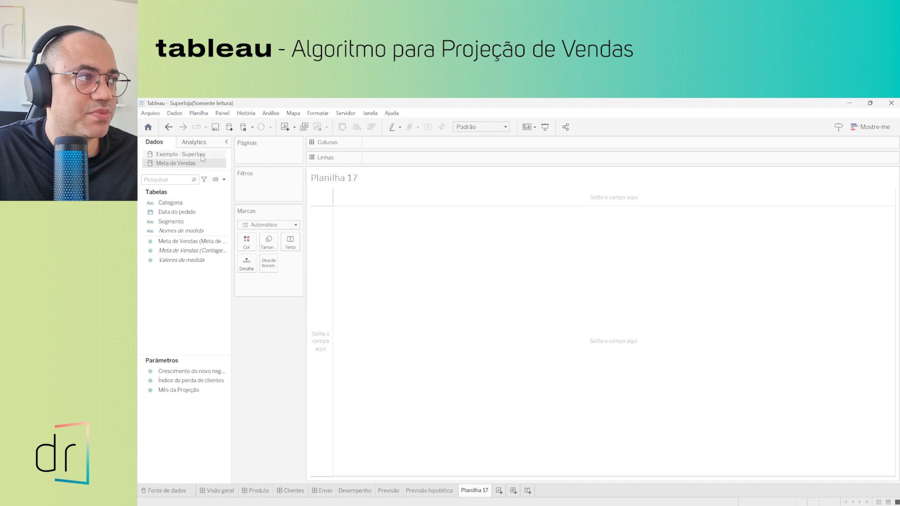
pyautogui.click(202, 156)
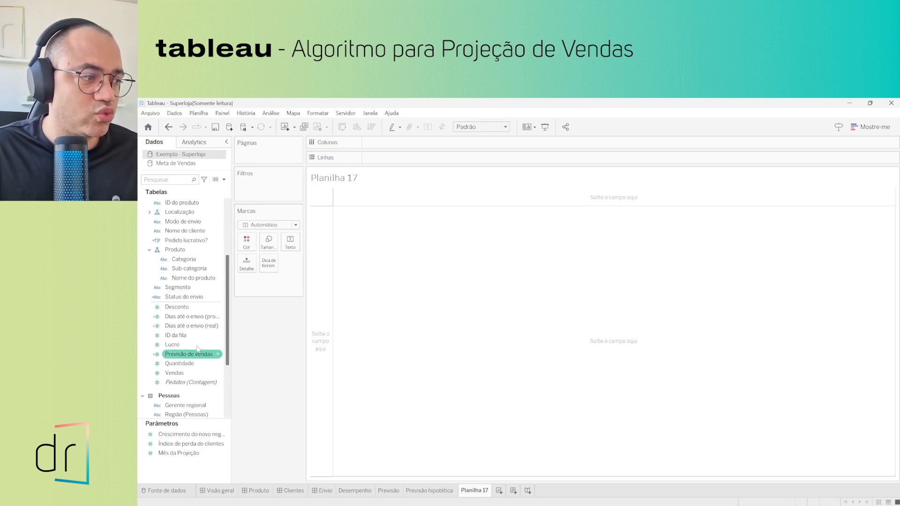
# Step: Delete the existing Mês da Projeção parameter, accepting the effect on its dependent field
pyautogui.rightClick(183, 455)
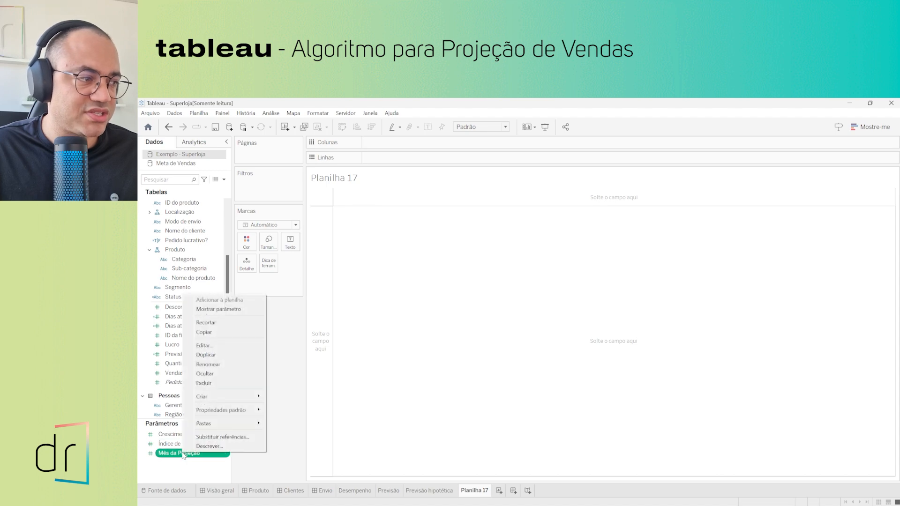
pyautogui.click(223, 383)
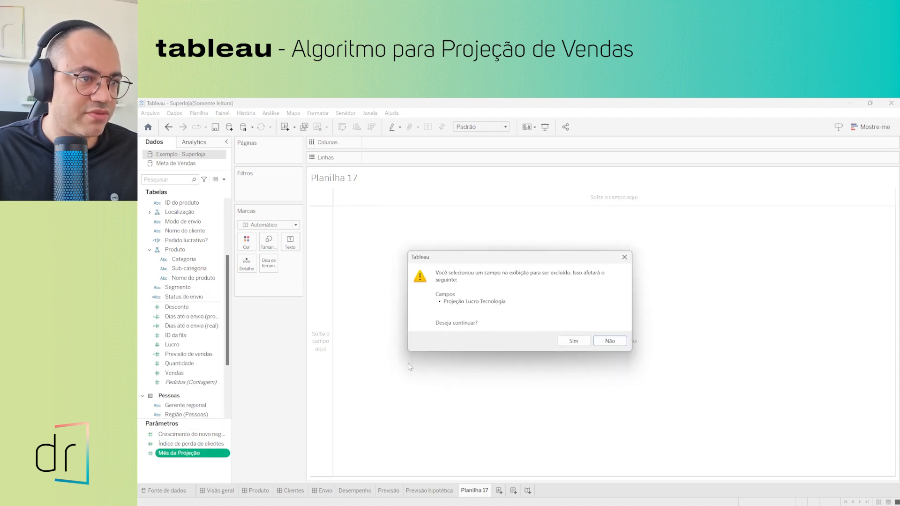
pyautogui.click(585, 342)
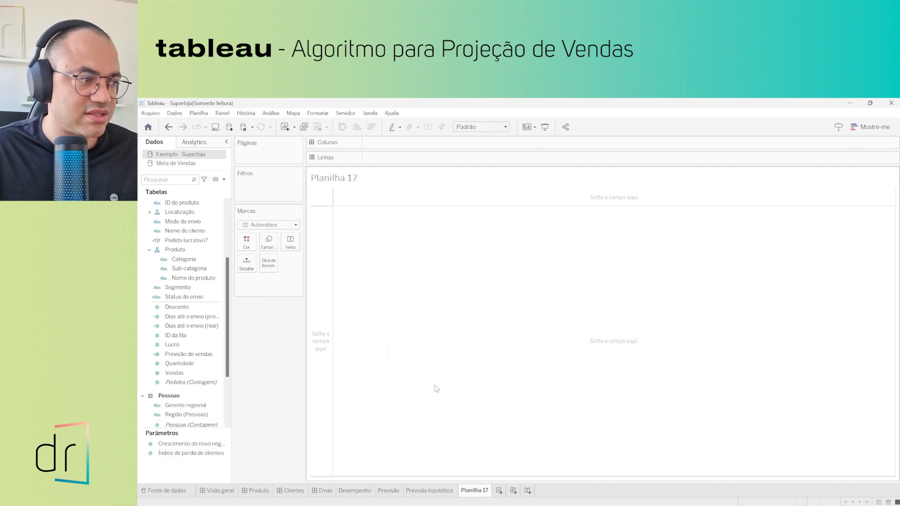
# Step: Start a new parameter named "Mês da projeção" with the data type Inteiro
pyautogui.click(224, 179)
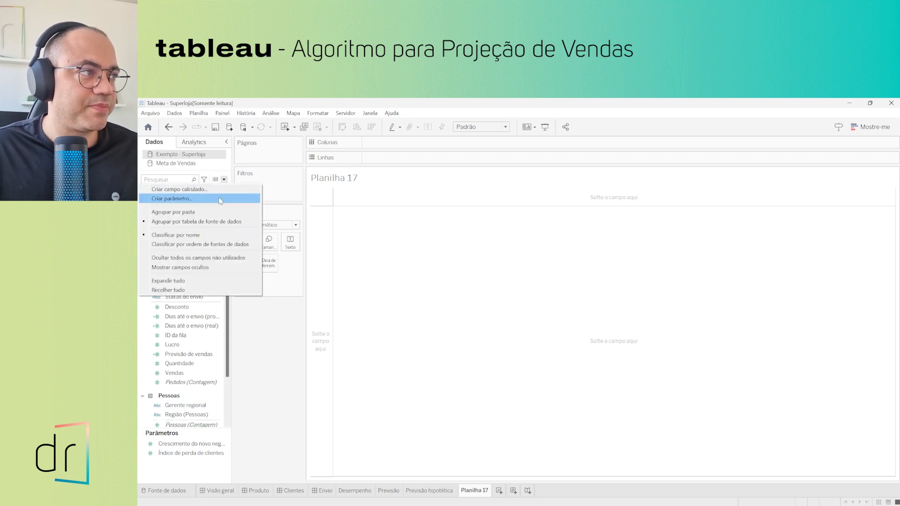
pyautogui.click(219, 198)
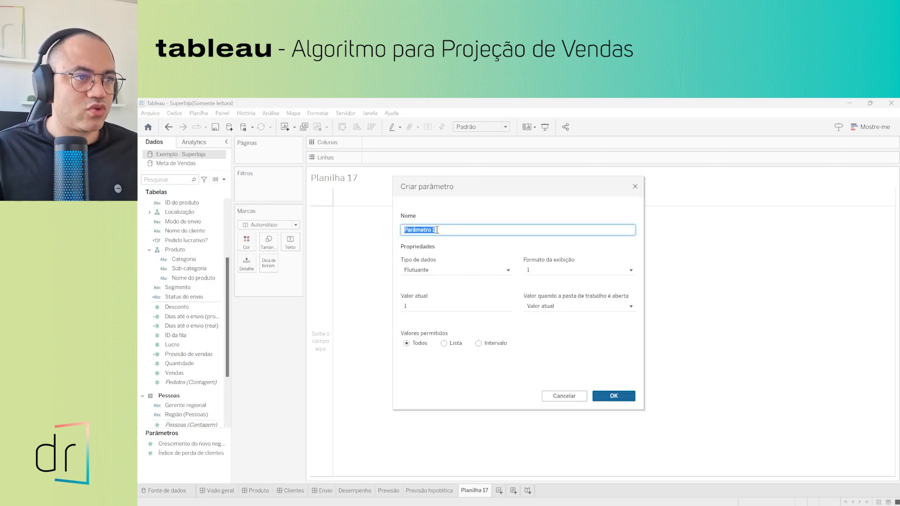
pyautogui.write('Mês')
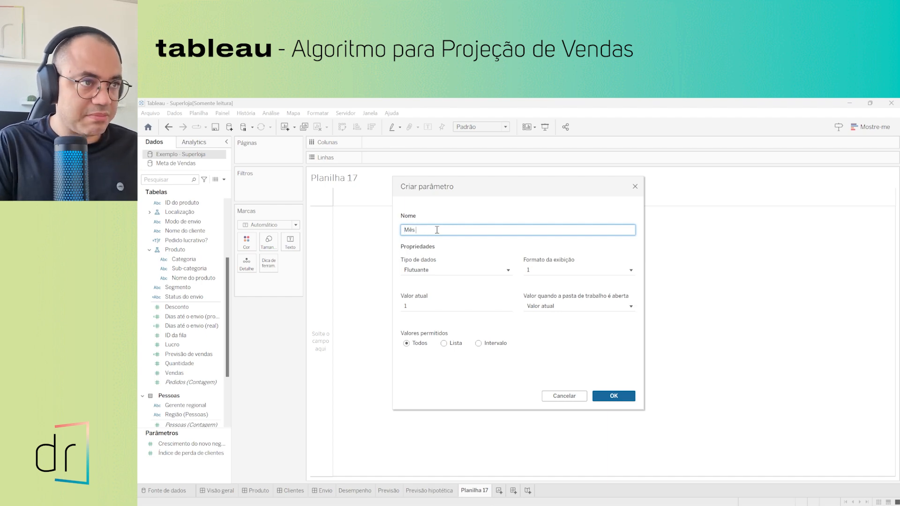
pyautogui.write(' da proje')
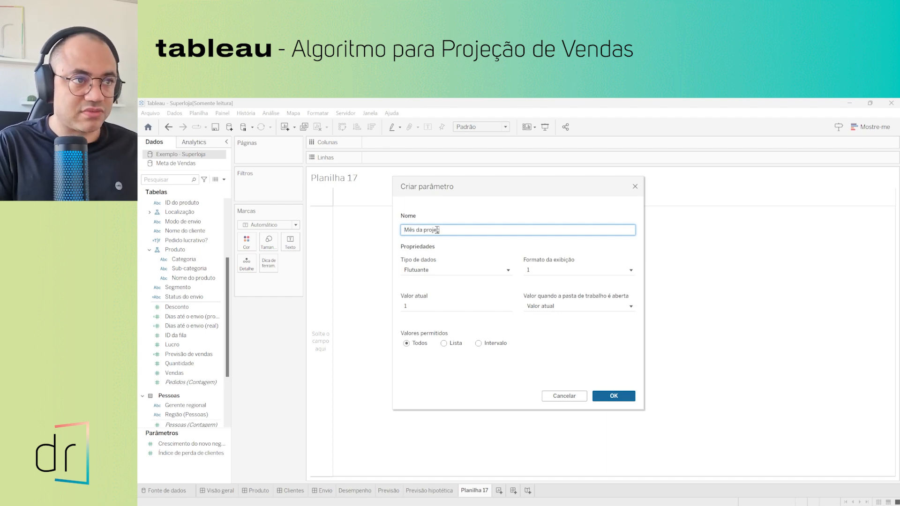
pyautogui.write('ção')
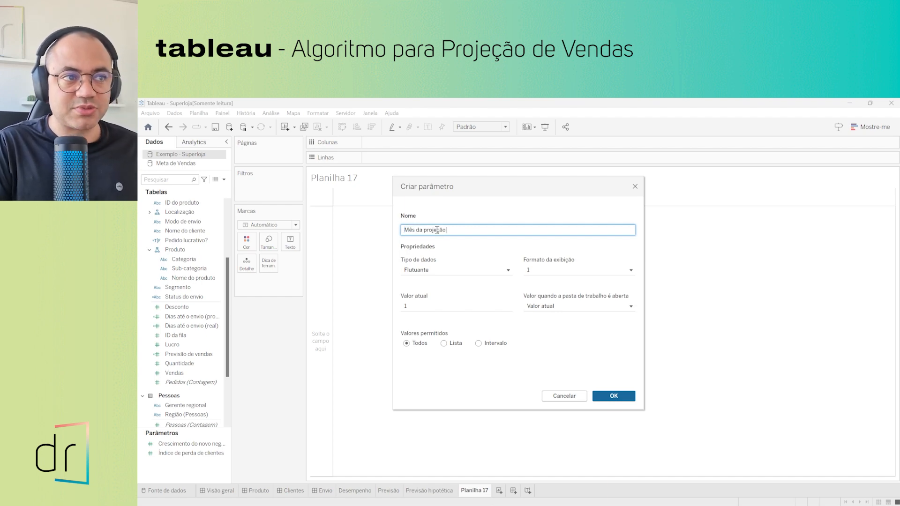
pyautogui.click(436, 275)
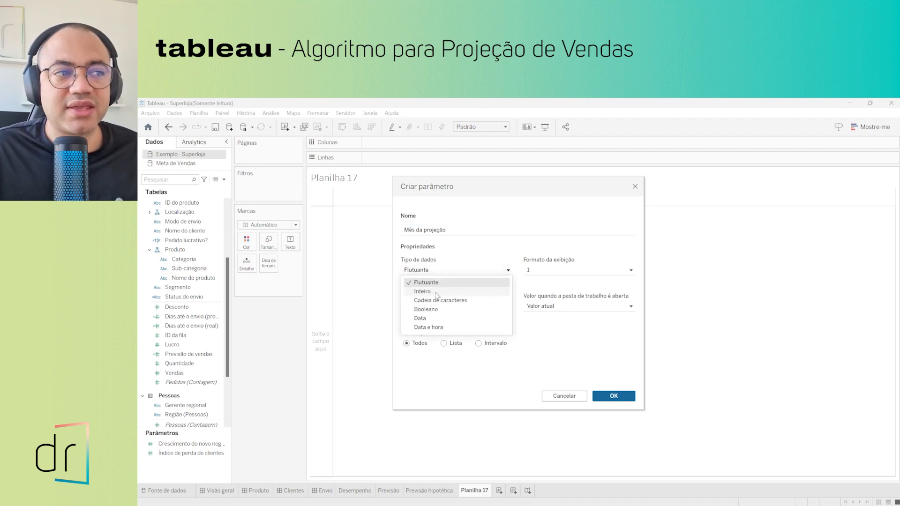
pyautogui.click(436, 292)
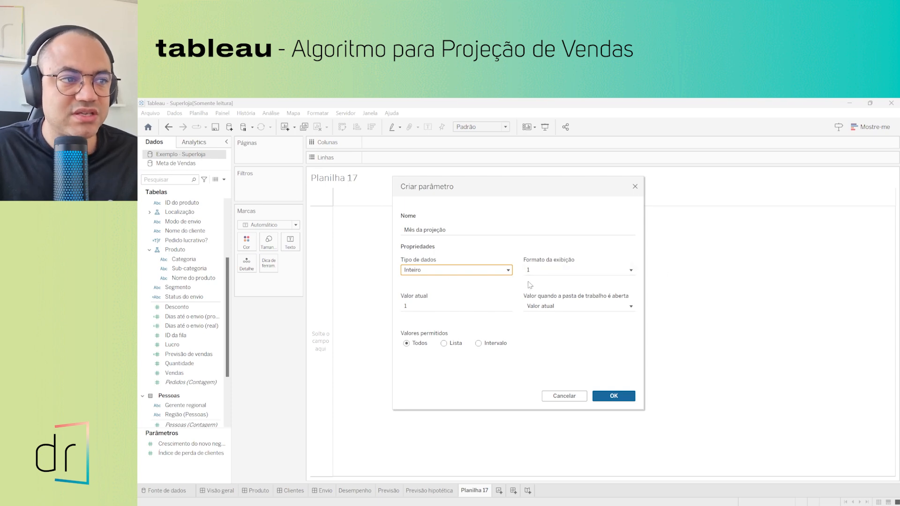
# Step: Restrict the parameter's allowed values to a list containing the integers 1, 2, 3, 4, 5 and 6
pyautogui.click(444, 343)
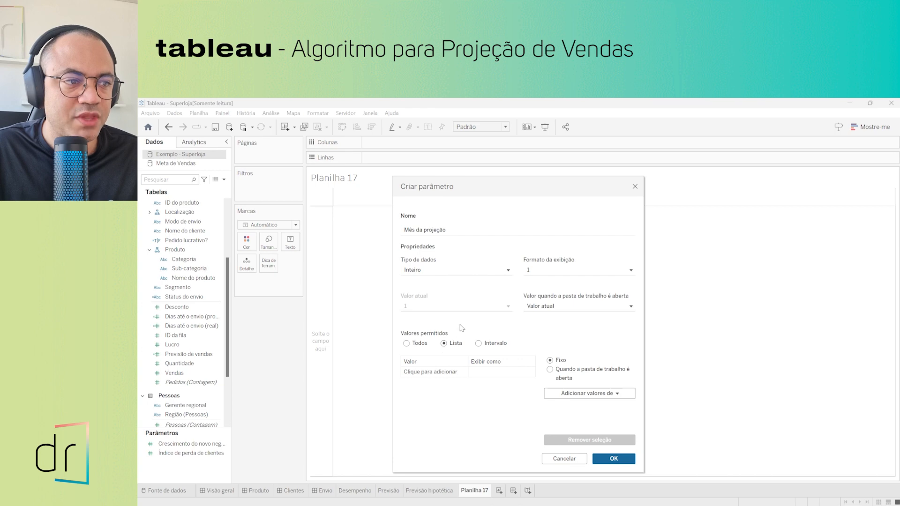
pyautogui.click(444, 372)
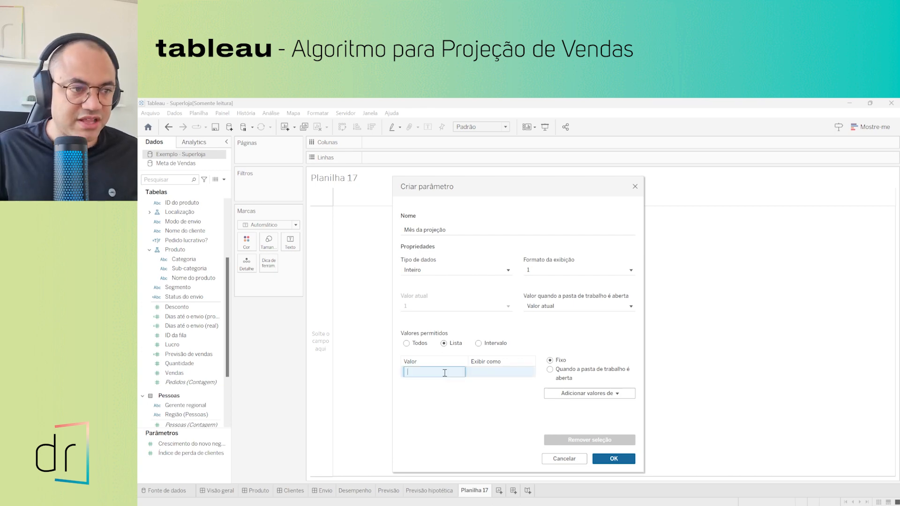
pyautogui.write('1')
pyautogui.press('Return')
pyautogui.write('2')
pyautogui.press('Return')
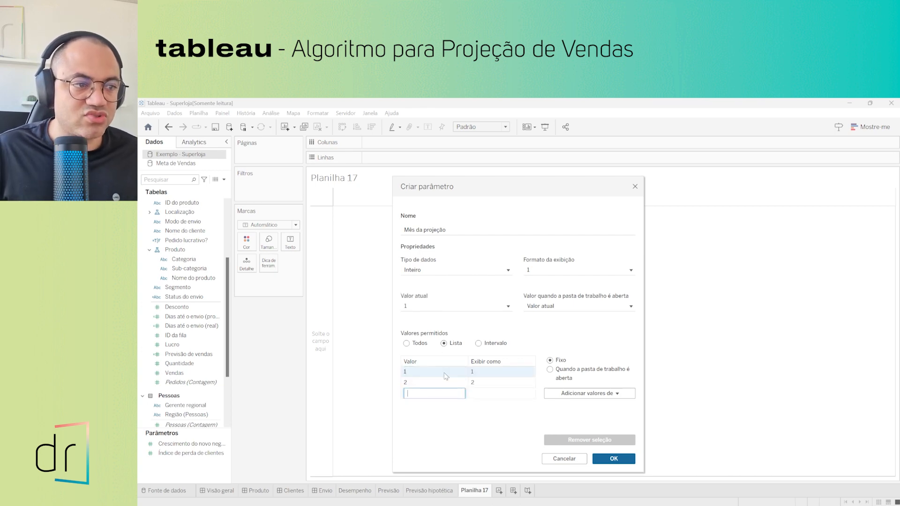
pyautogui.write('3')
pyautogui.press('Return')
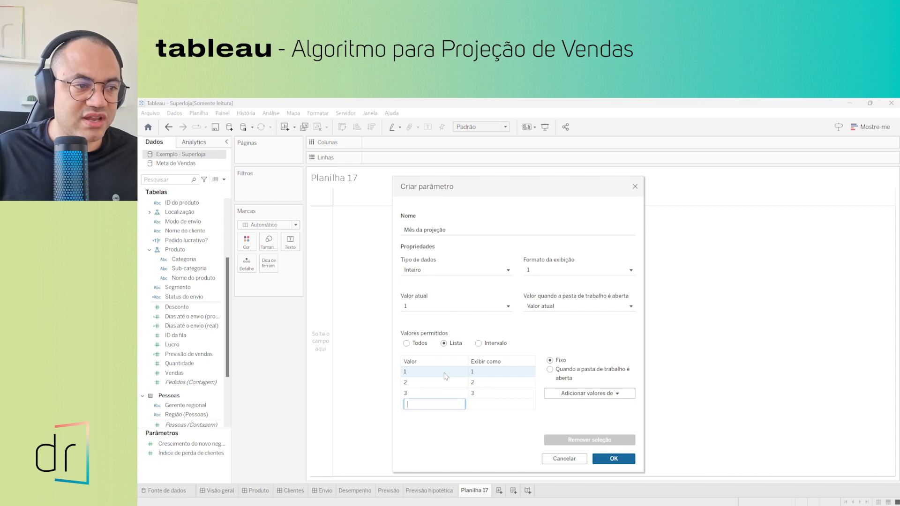
pyautogui.write('4')
pyautogui.press('Return')
pyautogui.write('5')
pyautogui.press('Return')
pyautogui.write('6')
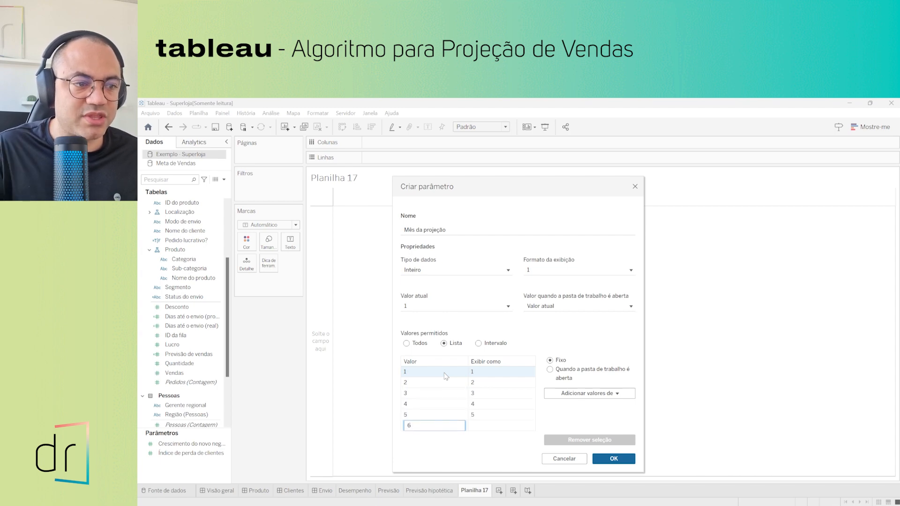
pyautogui.press('Return')
# Step: Set the display names of list values 1, 2 and 3 to Janeiro, Fevereiro and Março
pyautogui.click(484, 375)
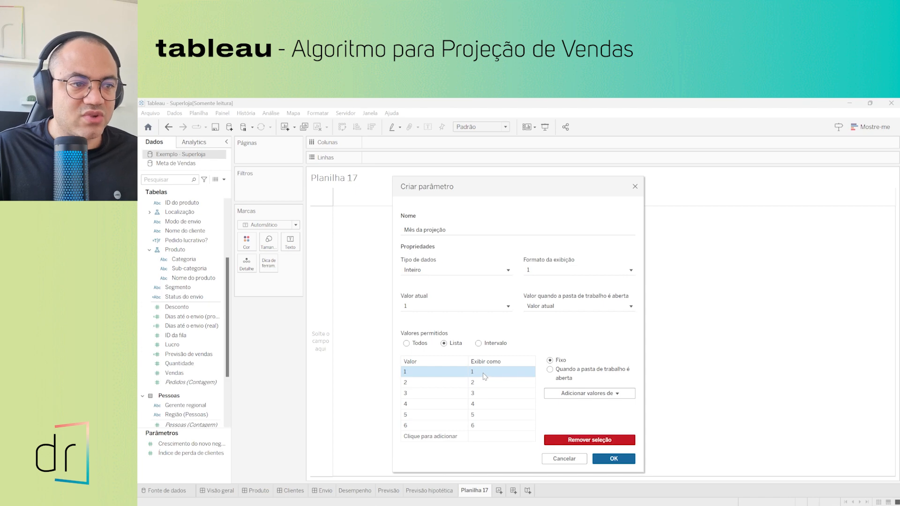
pyautogui.doubleClick(484, 373)
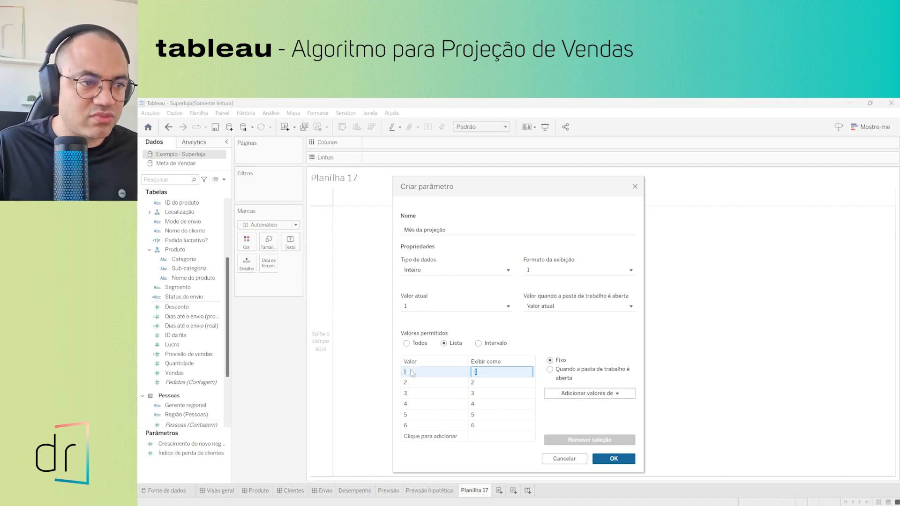
pyautogui.write('Janeir')
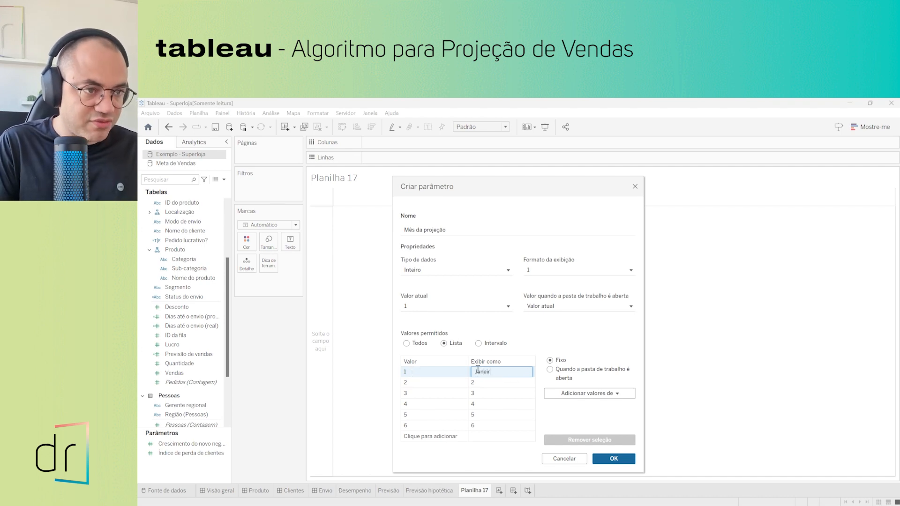
pyautogui.write('o')
pyautogui.press('Return')
pyautogui.doubleClick(486, 383)
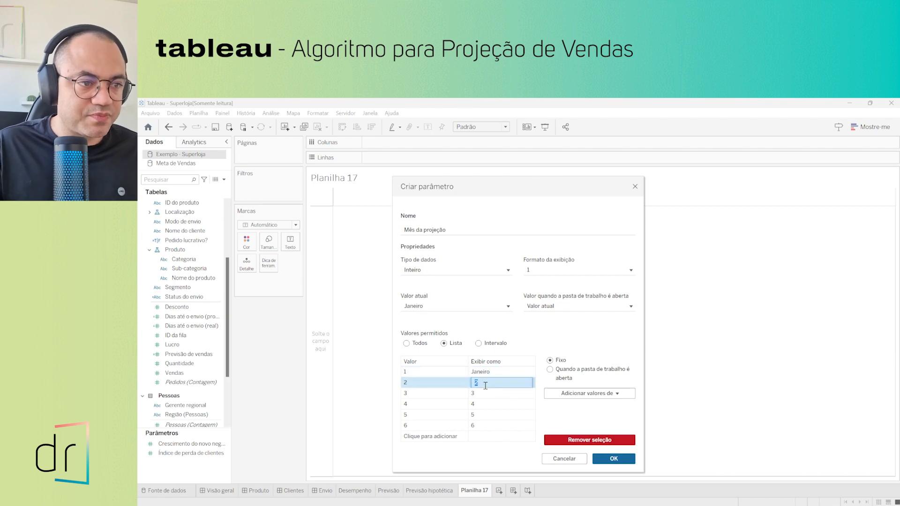
pyautogui.write('Fever')
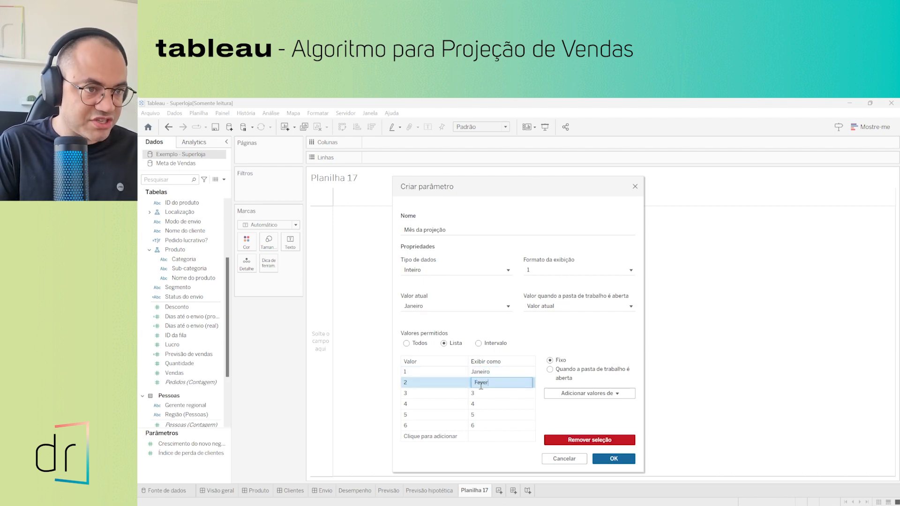
pyautogui.write('eiro')
pyautogui.doubleClick(485, 393)
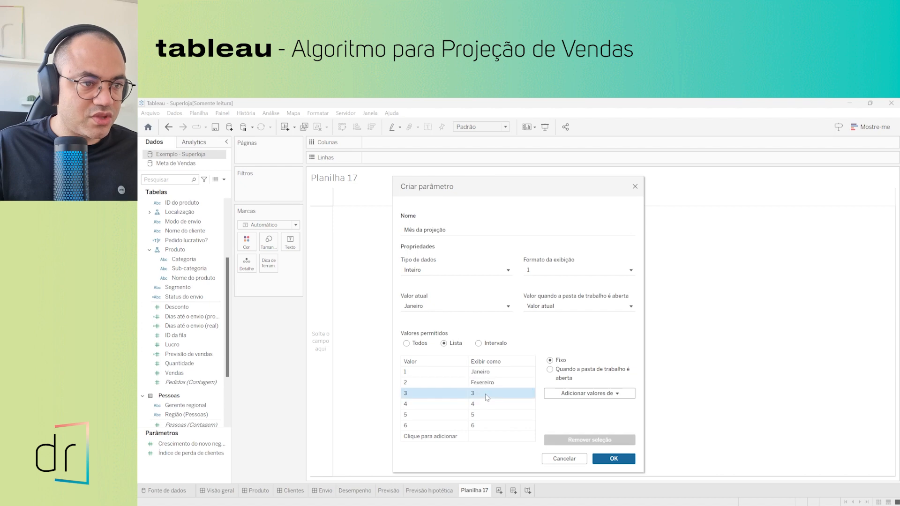
pyautogui.write('Março')
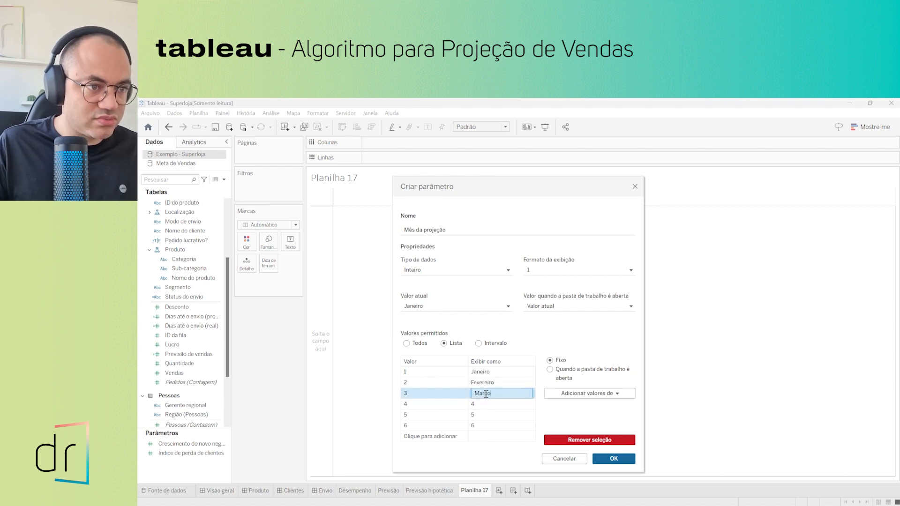
# Step: Set the display names of values 4, 5 and 6 to Abril, Maio and Junho, and save the parameter
pyautogui.click(489, 404)
pyautogui.click(489, 404)
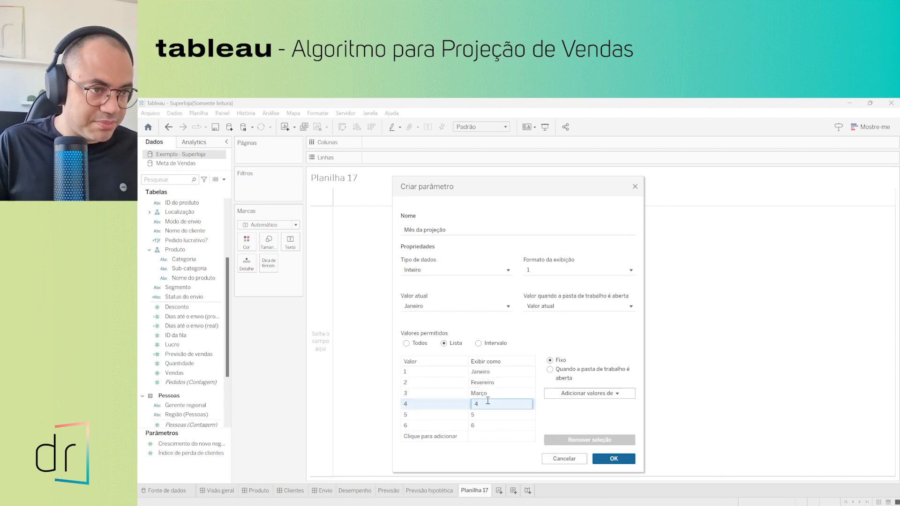
pyautogui.write('Abril')
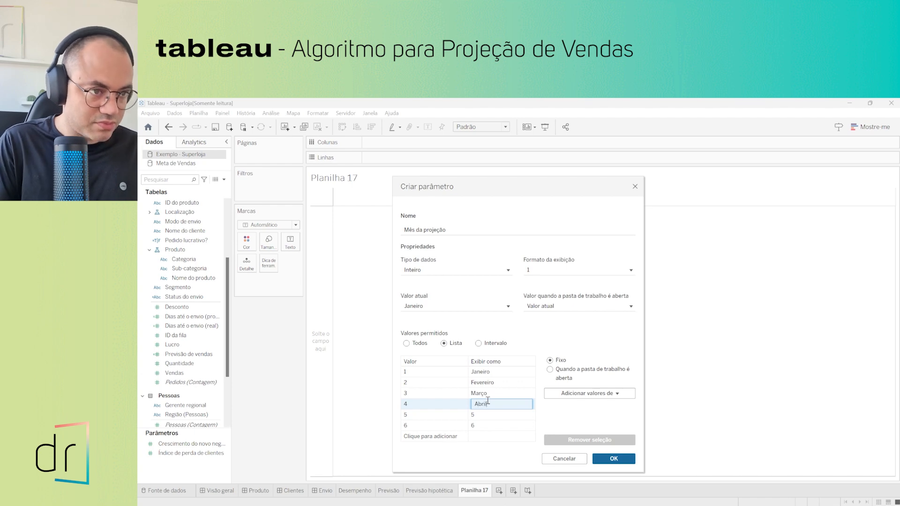
pyautogui.click(477, 414)
pyautogui.click(477, 415)
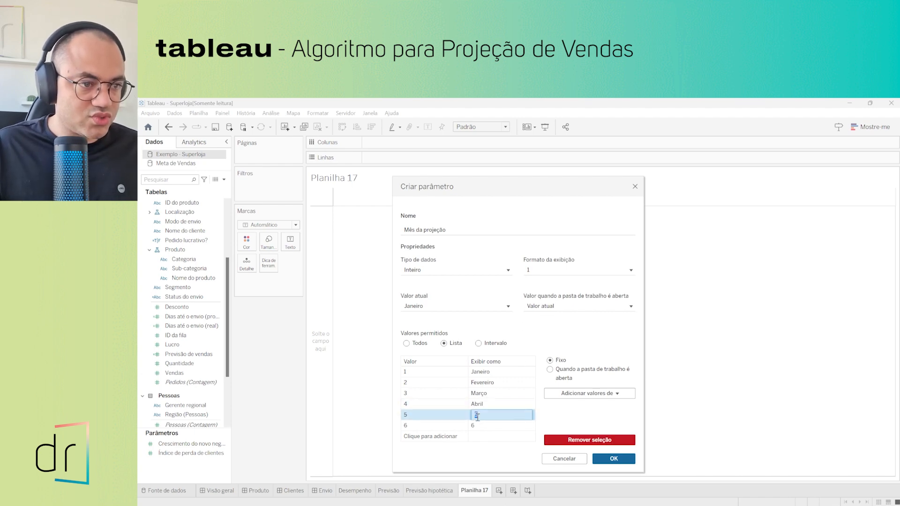
pyautogui.write('Maio')
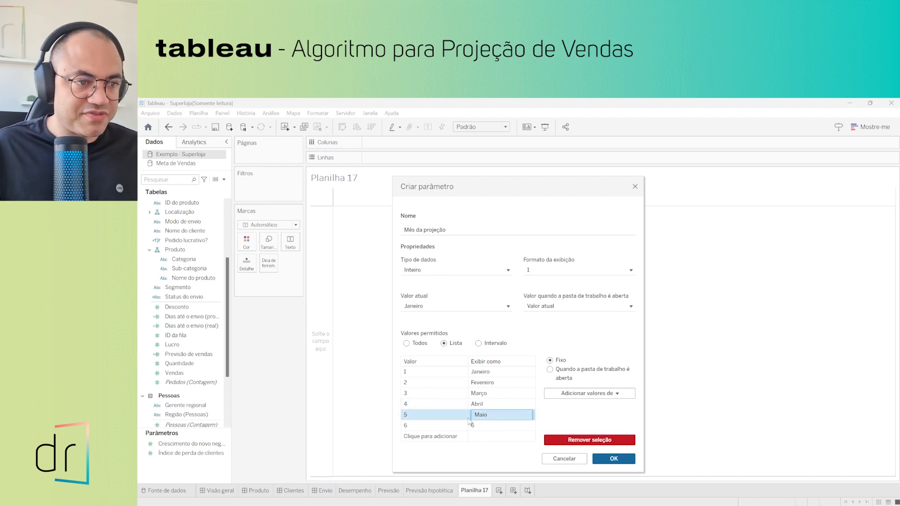
pyautogui.click(481, 425)
pyautogui.write('Junho')
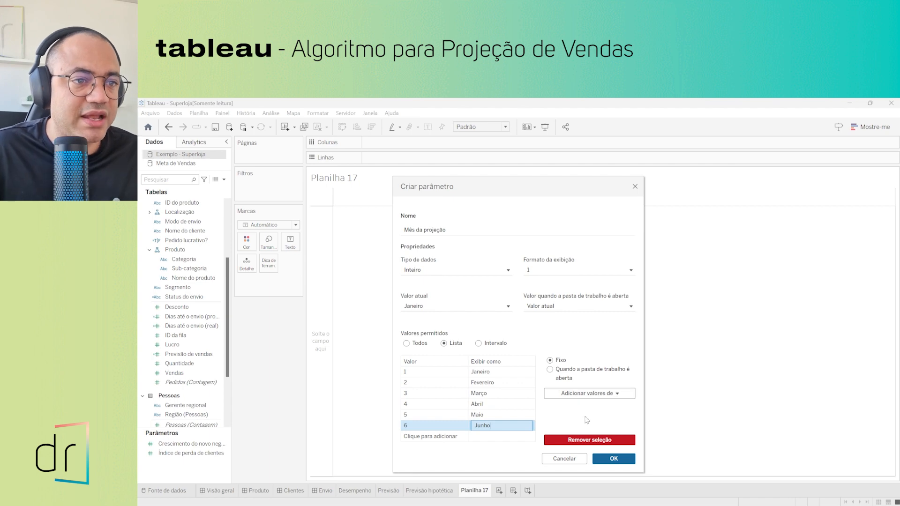
pyautogui.click(612, 462)
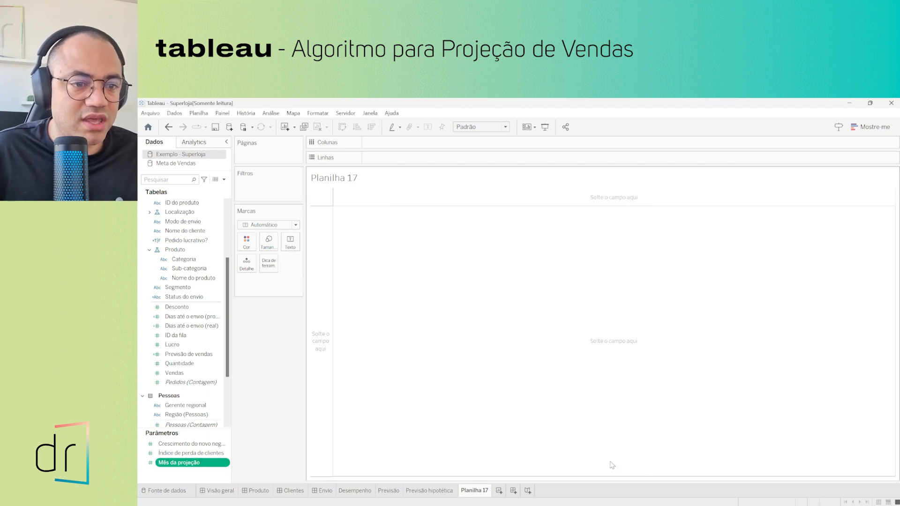
# Step: Show the Mês da projeção parameter control on the worksheet and open its list of months
pyautogui.rightClick(180, 467)
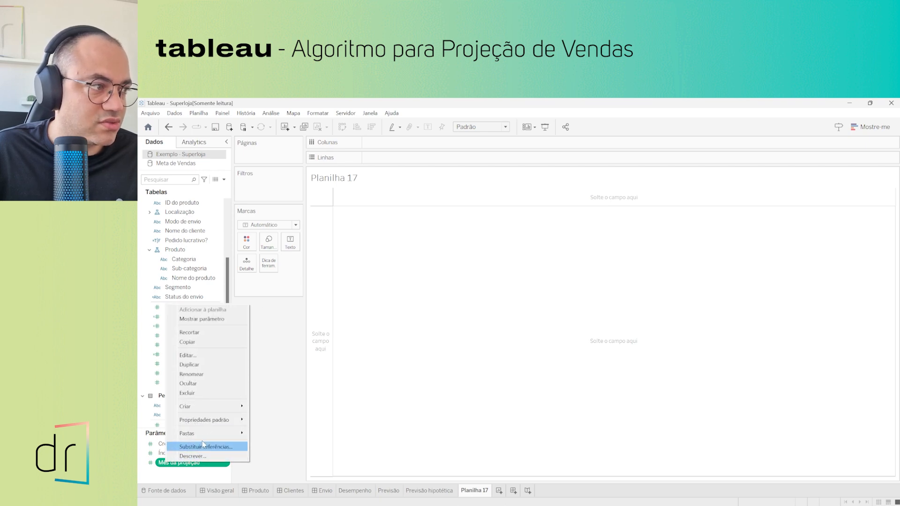
pyautogui.click(221, 320)
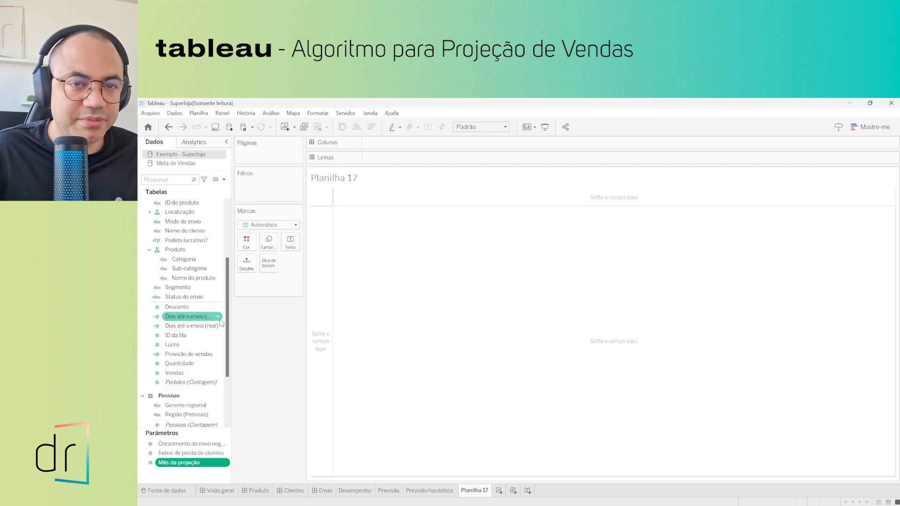
pyautogui.click(855, 187)
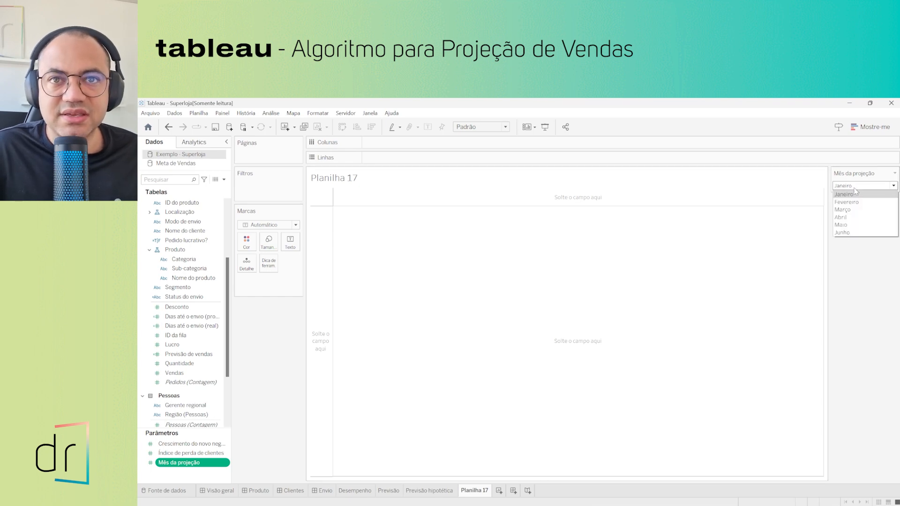
# Step: Test the Mês da projeção control by selecting Fevereiro, Março, Abril and Maio in turn, then return it to Janeiro
pyautogui.click(846, 202)
pyautogui.click(857, 186)
pyautogui.click(861, 210)
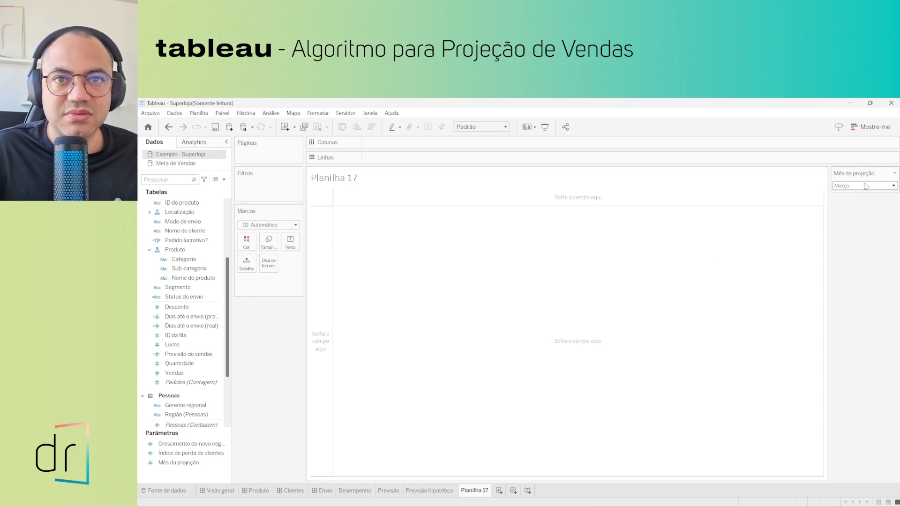
pyautogui.click(862, 186)
pyautogui.click(859, 218)
pyautogui.click(860, 188)
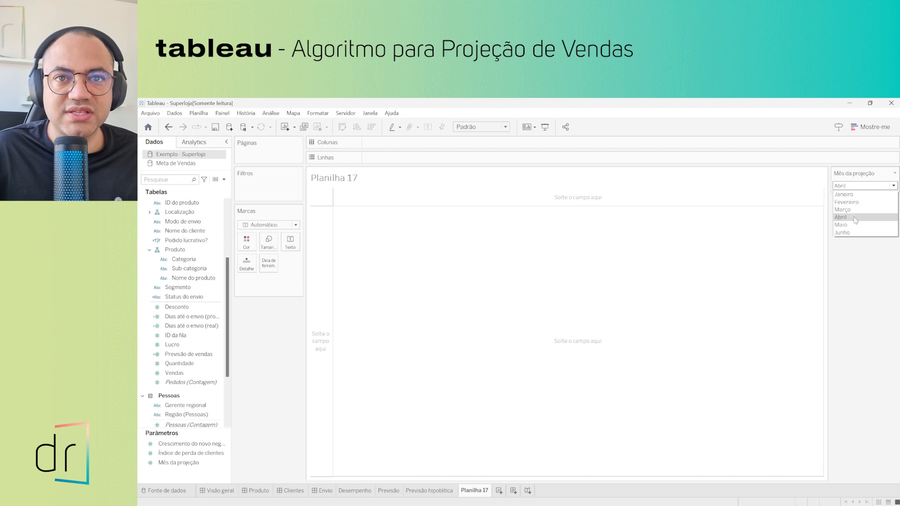
pyautogui.click(854, 226)
pyautogui.click(858, 188)
pyautogui.click(858, 194)
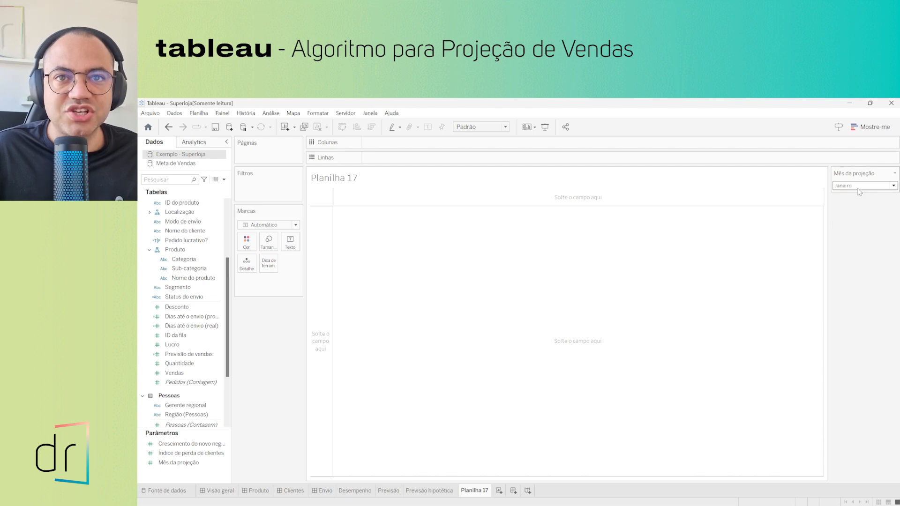
pyautogui.click(858, 188)
pyautogui.click(859, 189)
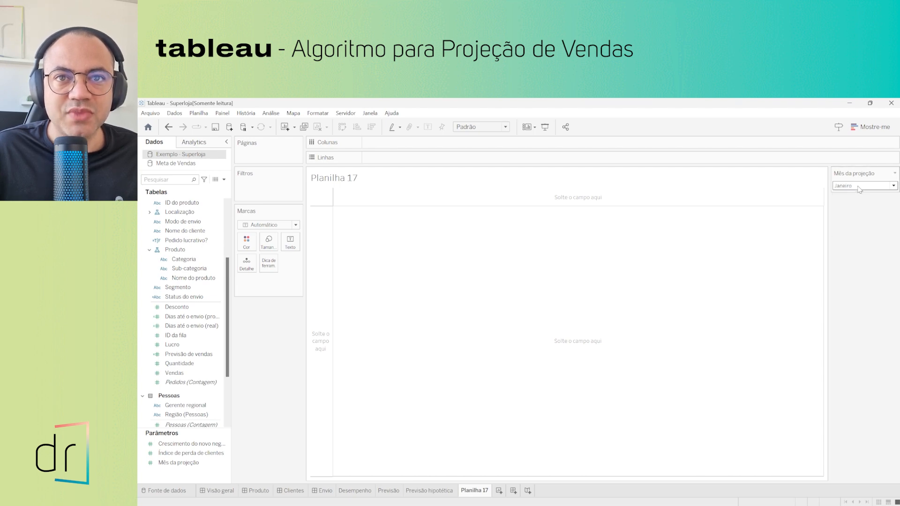
pyautogui.click(859, 188)
pyautogui.click(857, 194)
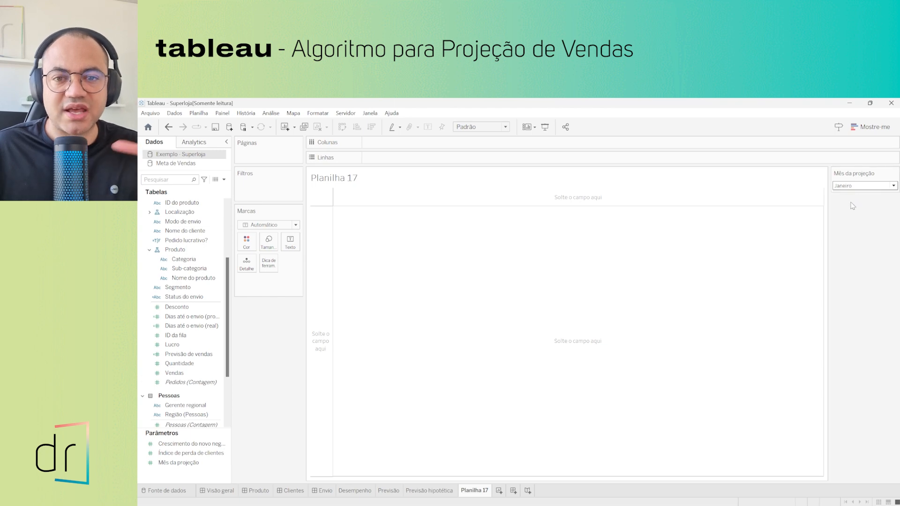
pyautogui.click(853, 186)
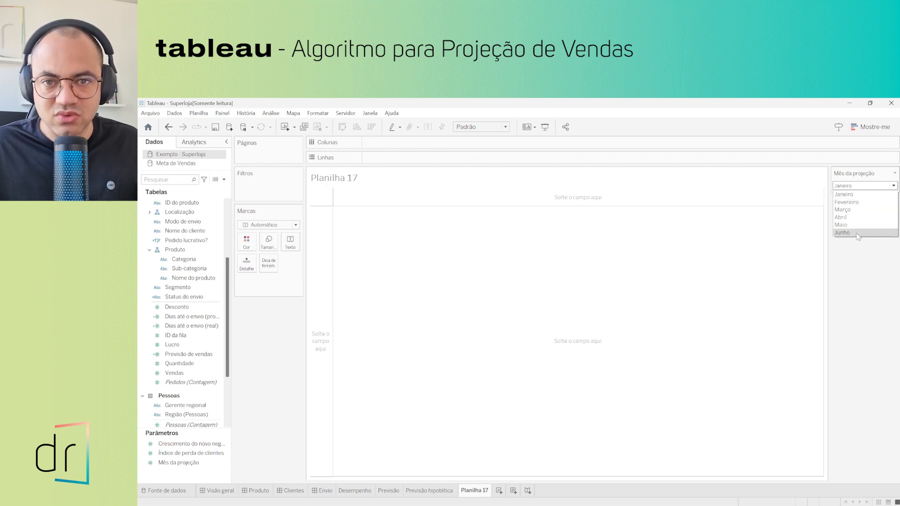
pyautogui.click(850, 275)
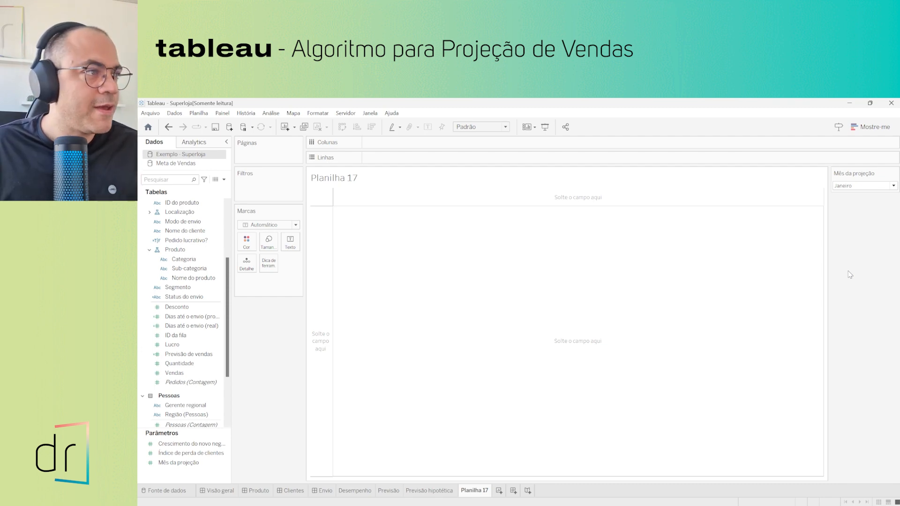
# Step: Hide the worksheet title and add Data do pedido to the columns as the discrete month
pyautogui.rightClick(364, 182)
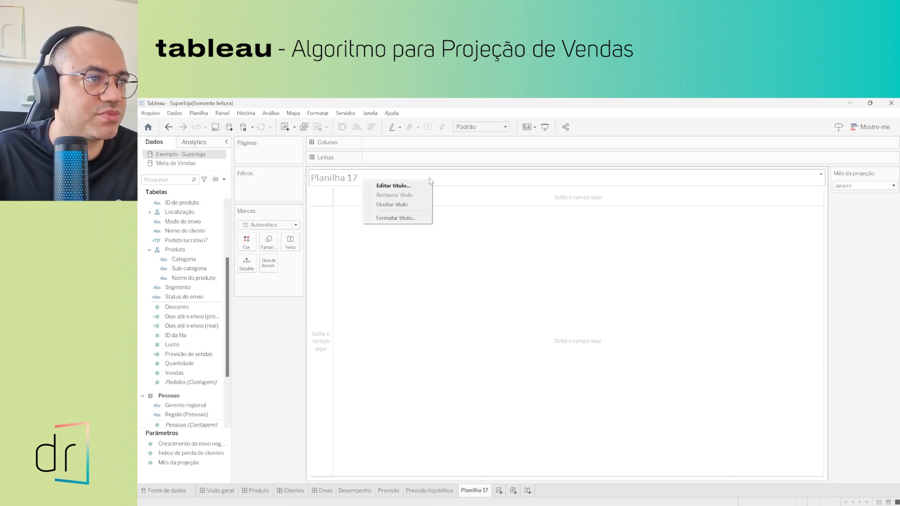
pyautogui.click(405, 205)
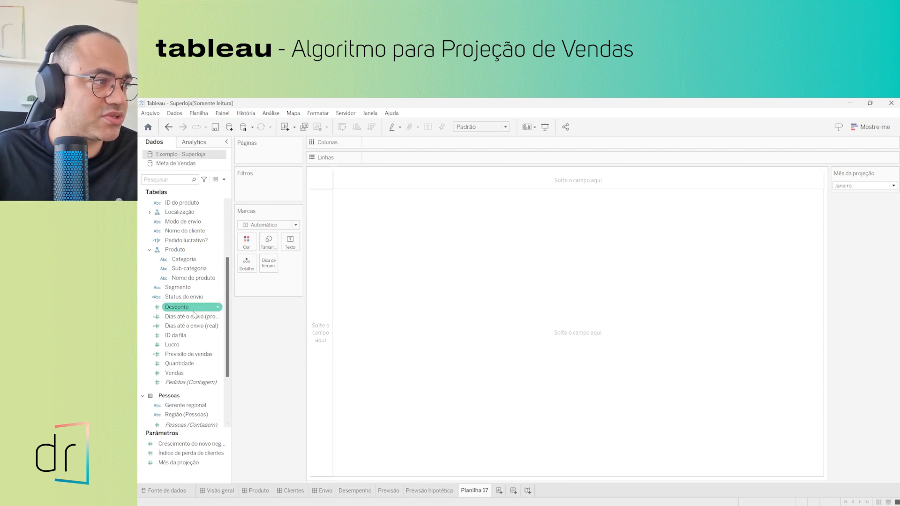
pyautogui.scroll(3, 197, 321)
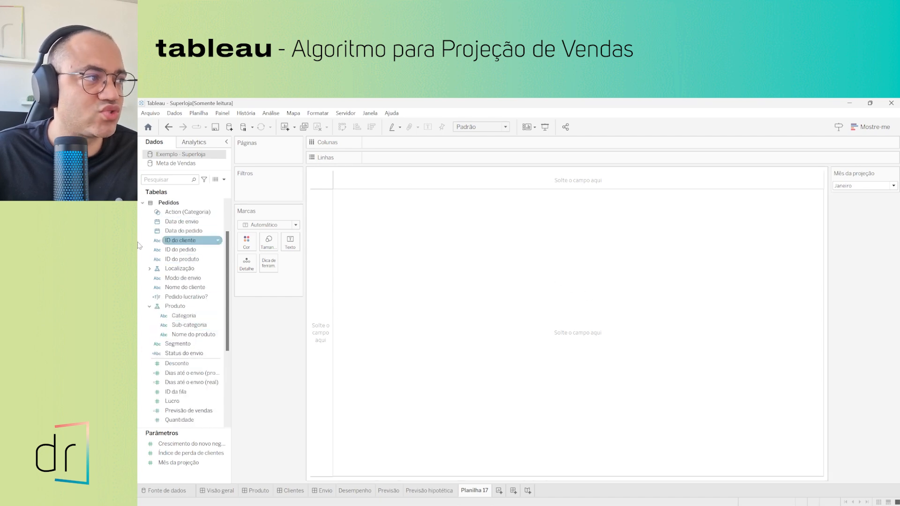
pyautogui.click(168, 224)
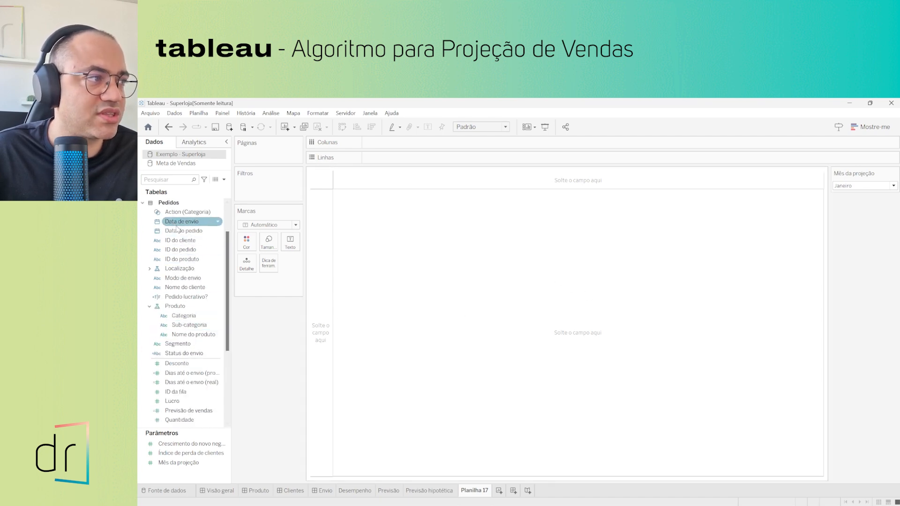
pyautogui.click(178, 231)
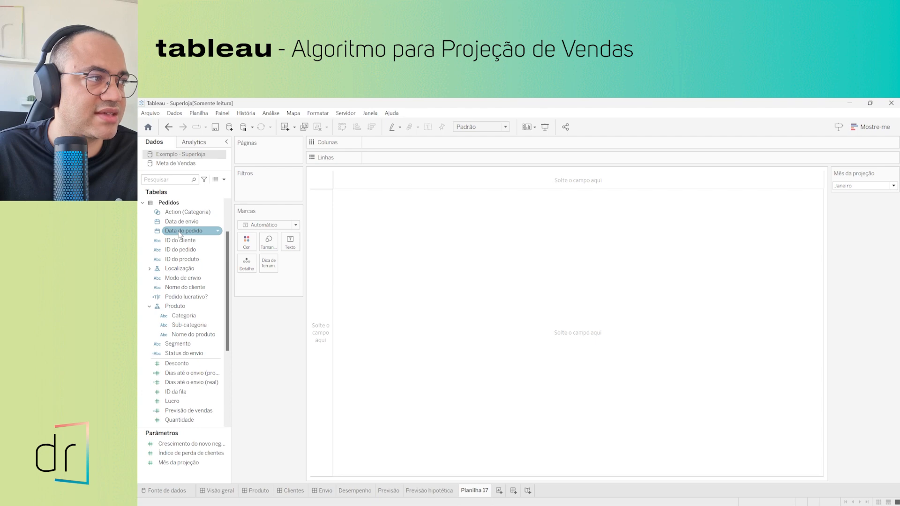
pyautogui.doubleClick(191, 234)
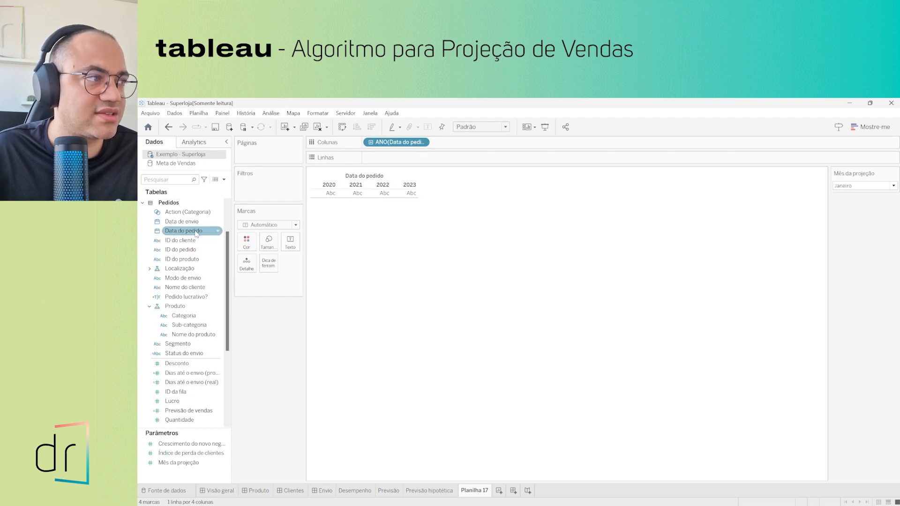
pyautogui.click(422, 142)
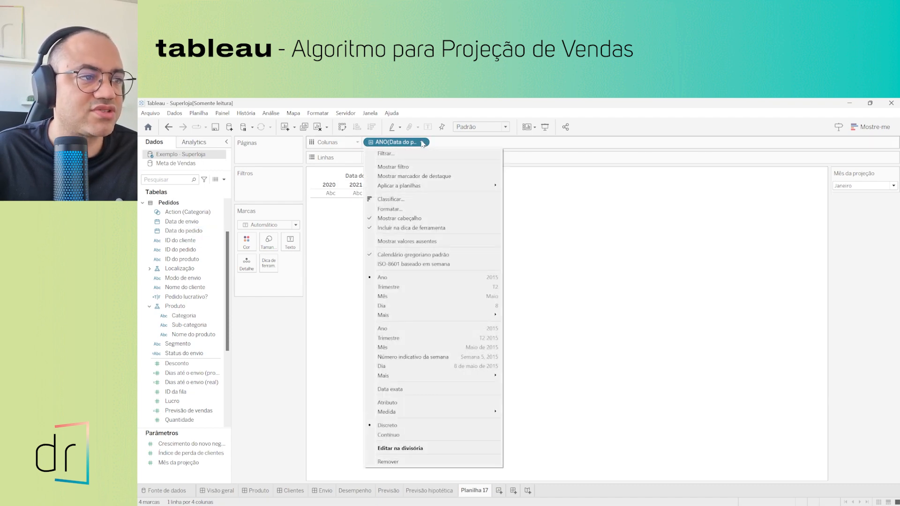
pyautogui.click(428, 295)
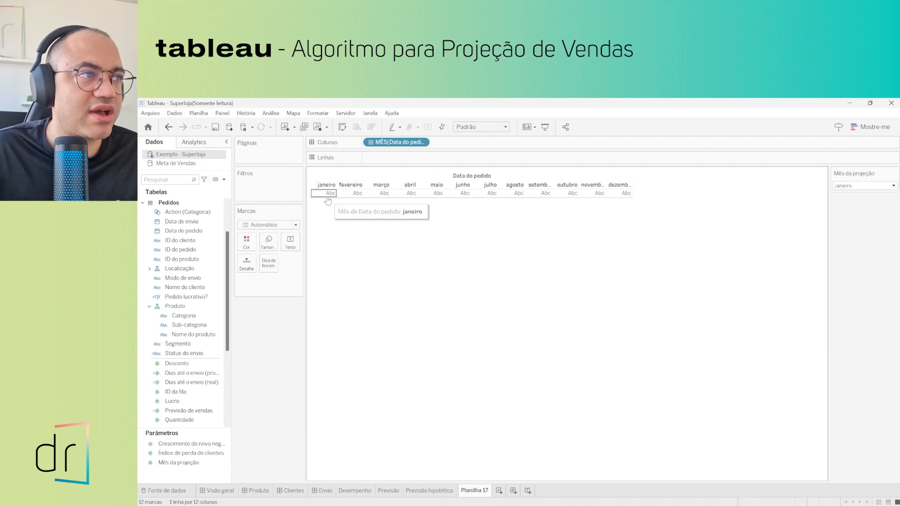
# Step: Show the sum of Lucro as text for each month of Data do pedido
pyautogui.click(195, 225)
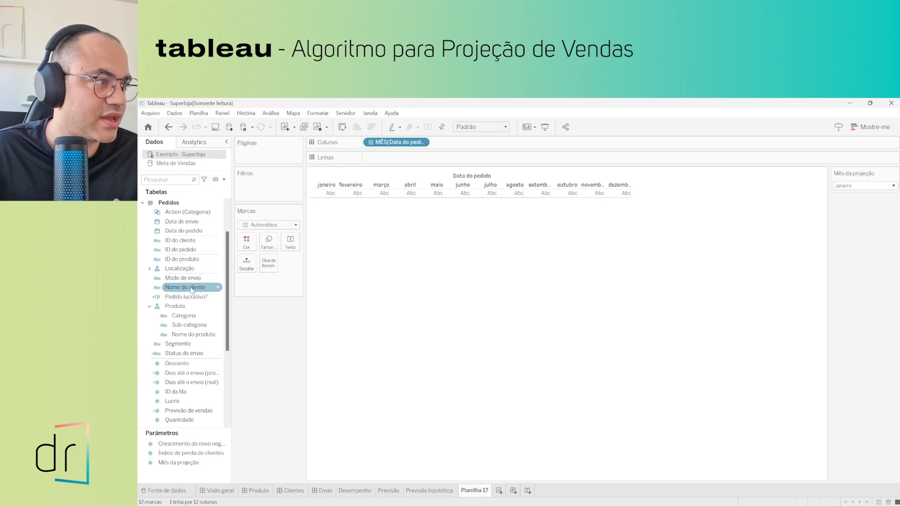
pyautogui.scroll(-3, 200, 322)
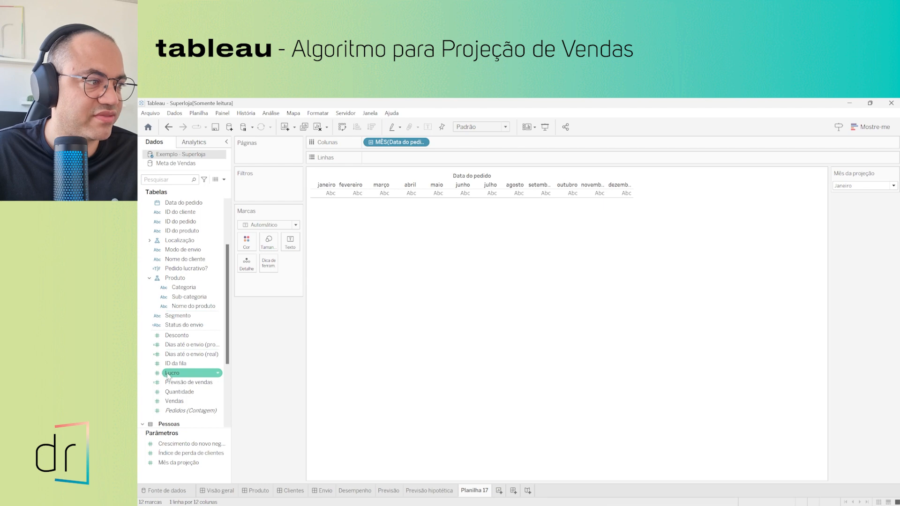
pyautogui.moveTo(167, 375); pyautogui.dragTo(290, 242)
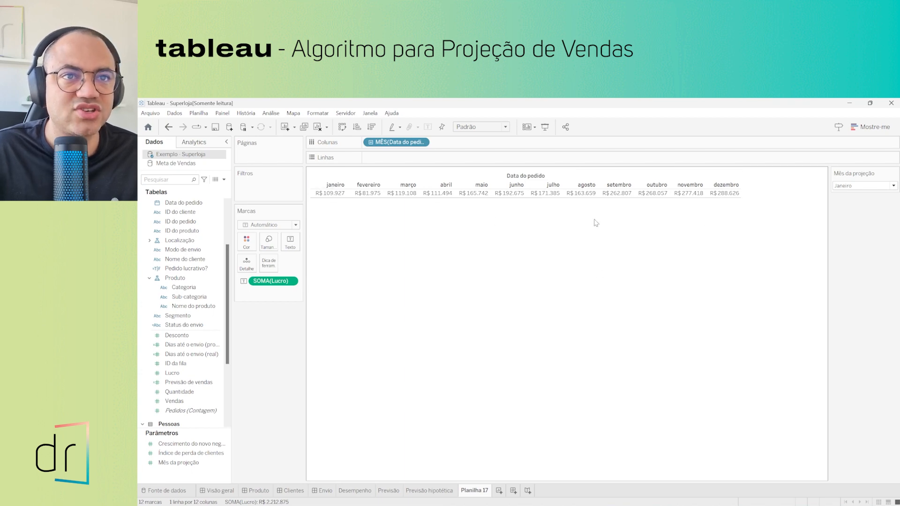
# Step: Convert the monthly Lucro table into a continuous line chart and close the chart type suggestions
pyautogui.click(874, 127)
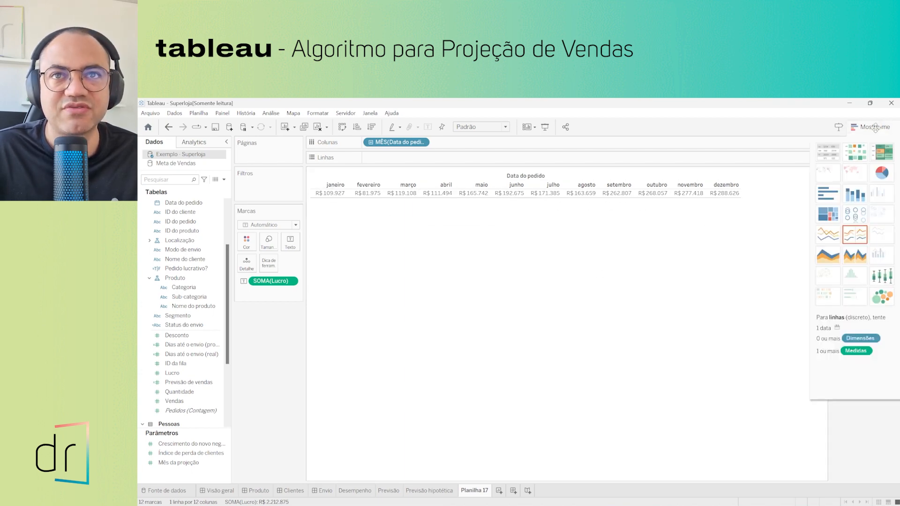
pyautogui.click(827, 235)
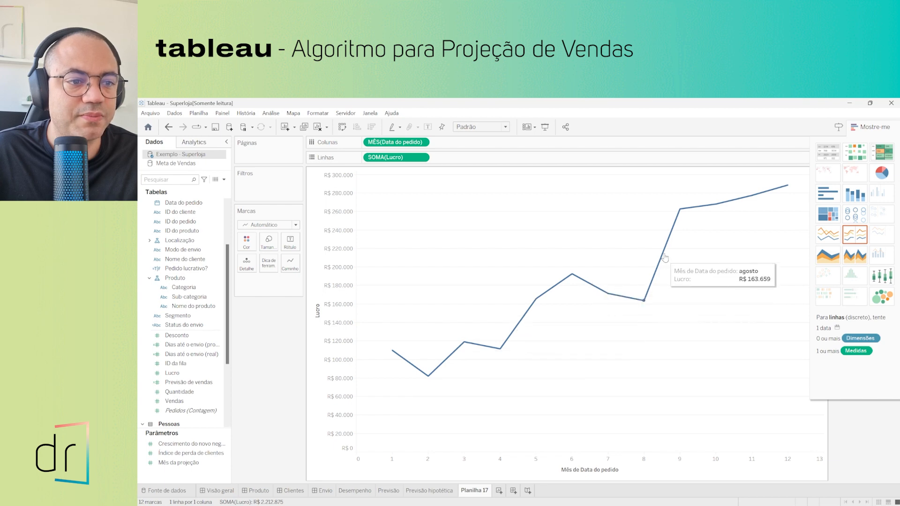
pyautogui.click(884, 126)
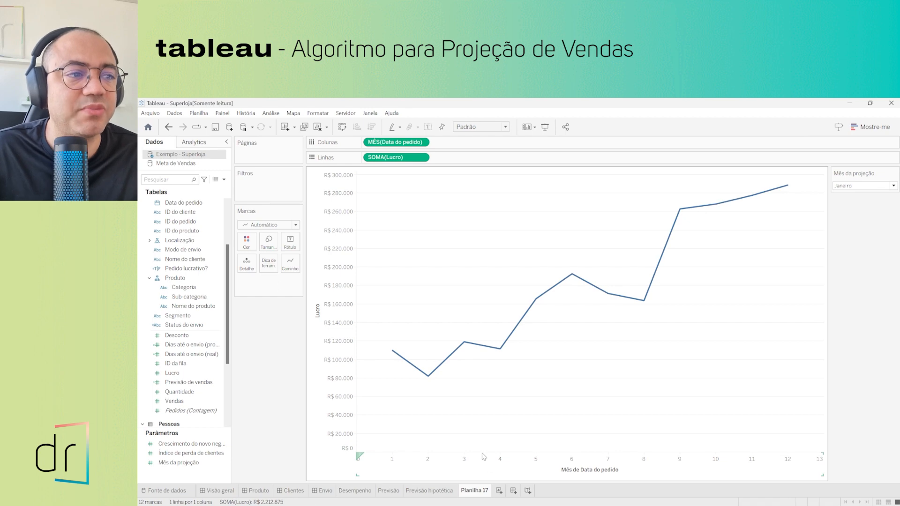
# Step: Split the monthly Lucro line by Categoria, with a separate color for each category
pyautogui.moveTo(465, 347)
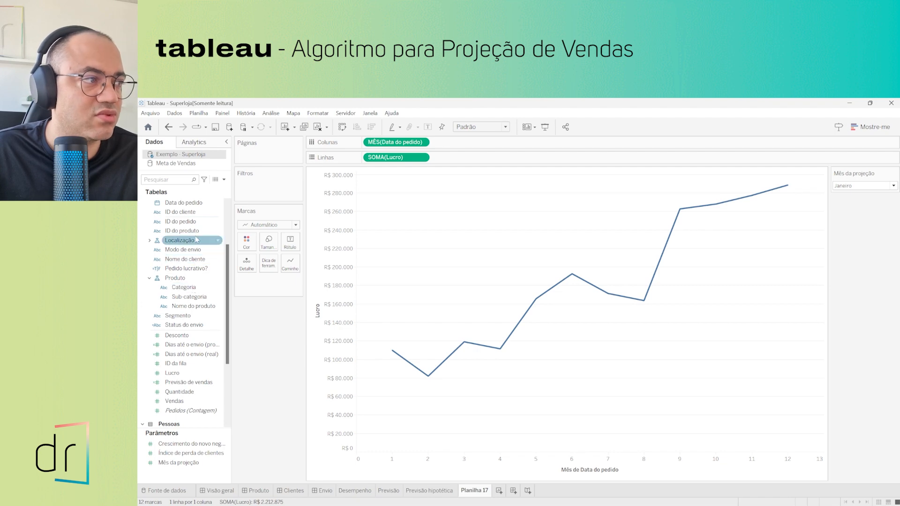
pyautogui.doubleClick(184, 287)
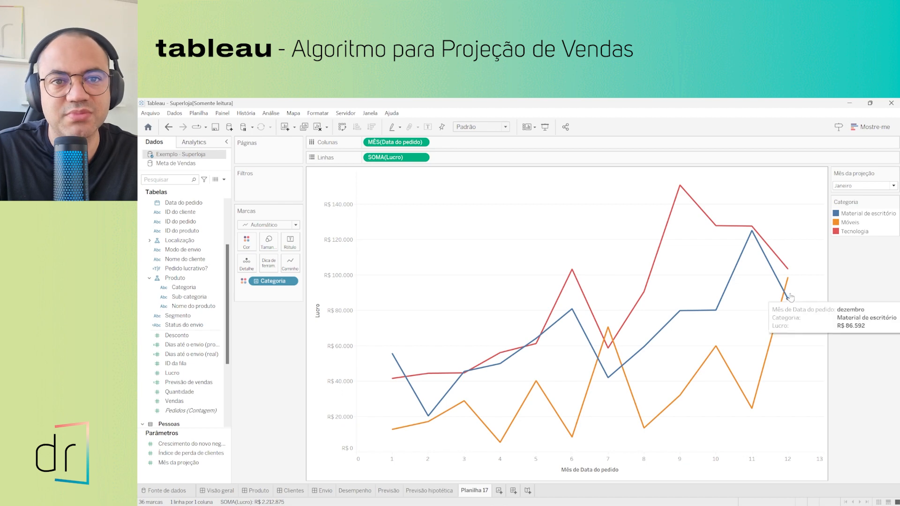
pyautogui.moveTo(789, 275)
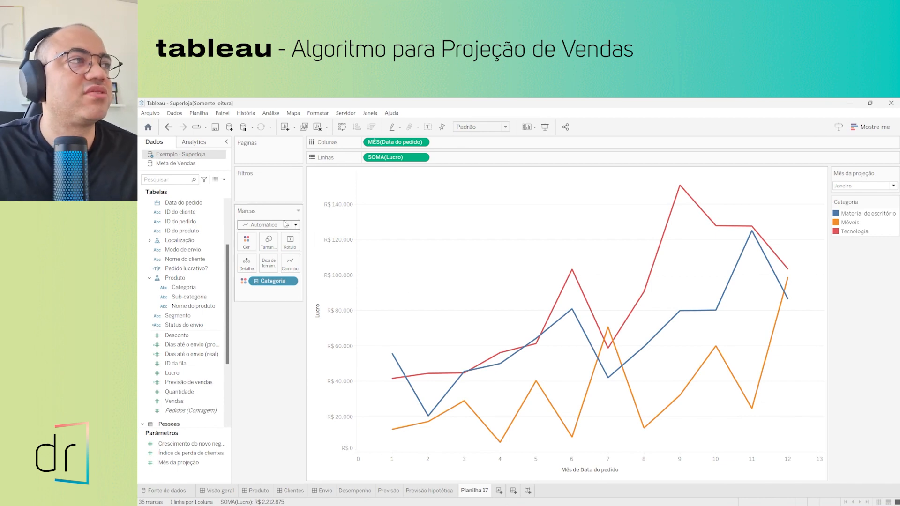
# Step: Add an exponential trend line to the Lucro chart for each category
pyautogui.click(194, 143)
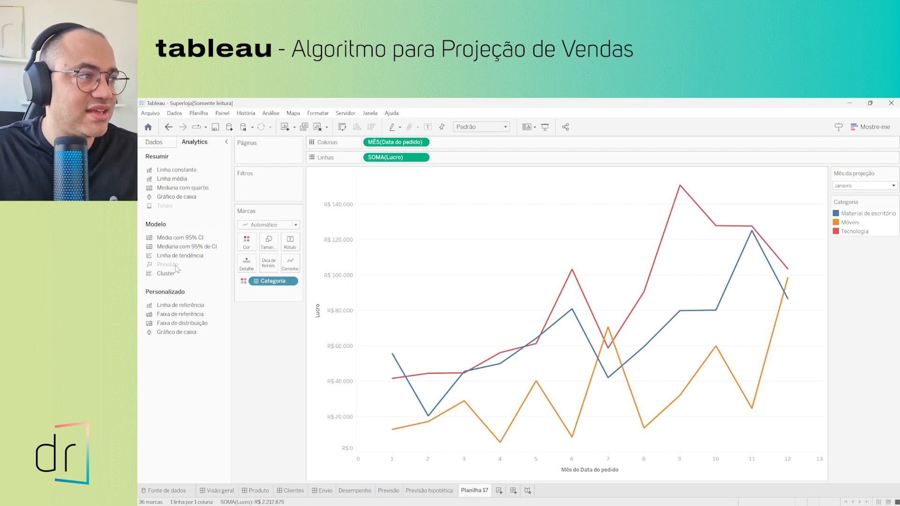
pyautogui.moveTo(178, 259); pyautogui.dragTo(420, 245)
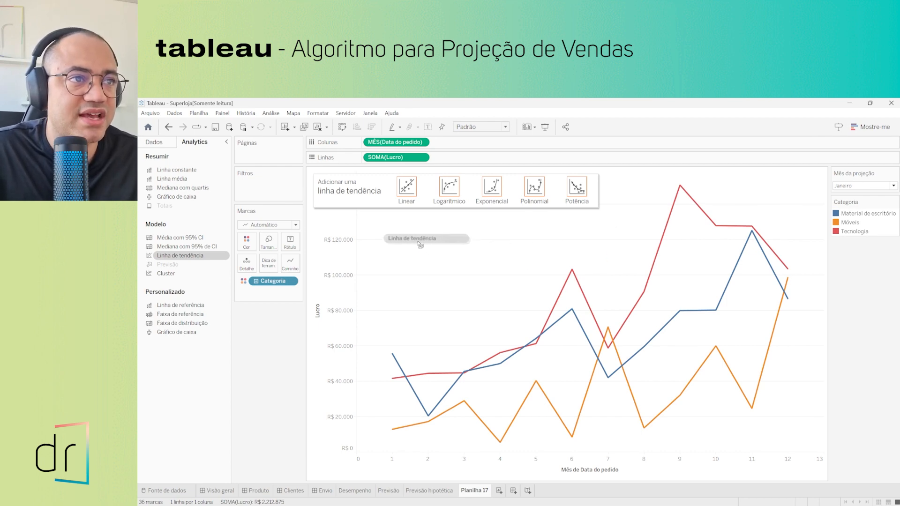
pyautogui.moveTo(421, 245)
pyautogui.mouseDown()
pyautogui.moveTo(438, 360)
pyautogui.moveTo(676, 229)
pyautogui.moveTo(739, 390)
pyautogui.moveTo(611, 426)
pyautogui.moveTo(393, 410)
pyautogui.moveTo(394, 392)
pyautogui.moveTo(395, 430)
pyautogui.moveTo(398, 404)
pyautogui.moveTo(421, 378)
pyautogui.moveTo(520, 370)
pyautogui.moveTo(562, 284)
pyautogui.moveTo(595, 338)
pyautogui.moveTo(664, 223)
pyautogui.moveTo(692, 212)
pyautogui.moveTo(794, 273)
pyautogui.moveTo(661, 409)
pyautogui.moveTo(395, 368)
pyautogui.moveTo(387, 355)
pyautogui.moveTo(409, 393)
pyautogui.moveTo(460, 377)
pyautogui.moveTo(555, 318)
pyautogui.moveTo(643, 354)
pyautogui.moveTo(729, 245)
pyautogui.moveTo(761, 256)
pyautogui.moveTo(799, 315)
pyautogui.moveTo(848, 196)
pyautogui.moveTo(333, 467)
pyautogui.moveTo(517, 353)
pyautogui.moveTo(761, 272)
pyautogui.moveTo(442, 434)
pyautogui.moveTo(461, 414)
pyautogui.moveTo(530, 440)
pyautogui.moveTo(384, 442)
pyautogui.moveTo(553, 359)
pyautogui.moveTo(616, 401)
pyautogui.moveTo(665, 382)
pyautogui.moveTo(761, 419)
pyautogui.moveTo(763, 218)
pyautogui.moveTo(460, 460)
pyautogui.moveTo(407, 414)
pyautogui.moveTo(395, 433)
pyautogui.moveTo(288, 339)
pyautogui.moveTo(402, 195)
pyautogui.moveTo(402, 232)
pyautogui.moveTo(405, 192)
pyautogui.moveTo(406, 237)
pyautogui.mouseUp()
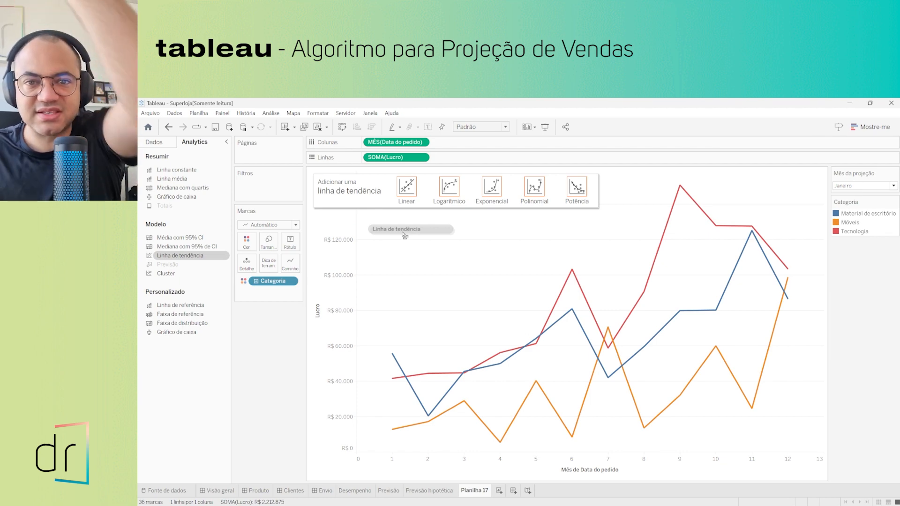
pyautogui.moveTo(404, 236); pyautogui.dragTo(693, 259)
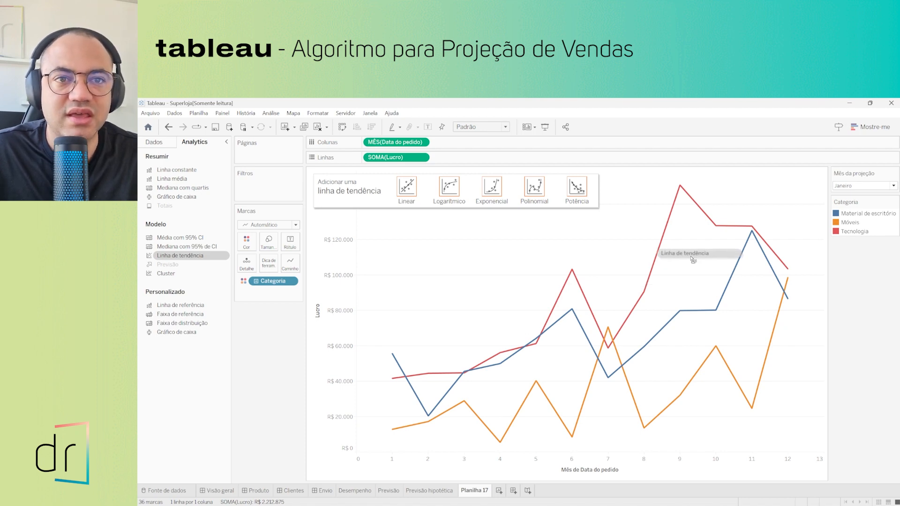
pyautogui.moveTo(692, 260); pyautogui.dragTo(447, 222)
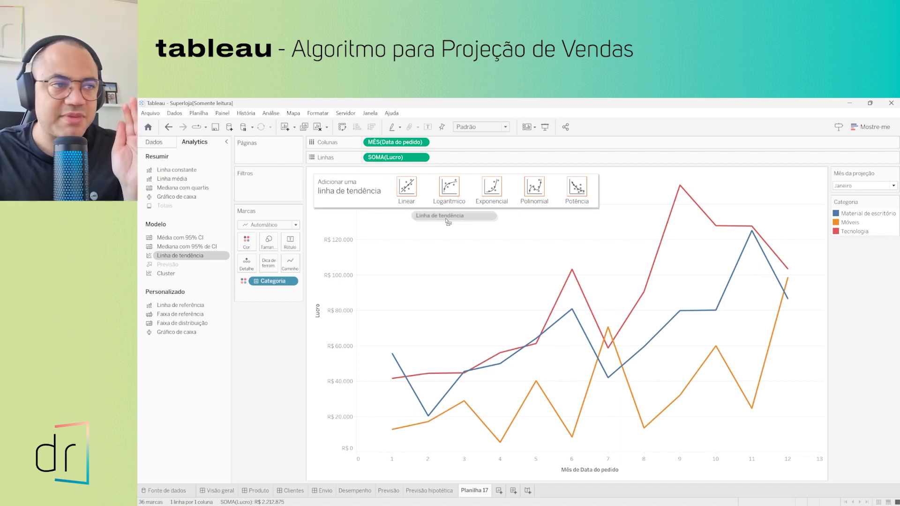
pyautogui.moveTo(447, 222)
pyautogui.mouseDown()
pyautogui.moveTo(447, 202)
pyautogui.moveTo(443, 294)
pyautogui.moveTo(395, 372)
pyautogui.moveTo(448, 374)
pyautogui.moveTo(704, 250)
pyautogui.moveTo(520, 412)
pyautogui.moveTo(473, 379)
pyautogui.moveTo(557, 349)
pyautogui.moveTo(408, 431)
pyautogui.moveTo(392, 263)
pyautogui.moveTo(791, 262)
pyautogui.moveTo(621, 409)
pyautogui.moveTo(433, 239)
pyautogui.moveTo(458, 209)
pyautogui.moveTo(463, 255)
pyautogui.moveTo(489, 196)
pyautogui.moveTo(474, 272)
pyautogui.moveTo(489, 188)
pyautogui.moveTo(481, 205)
pyautogui.moveTo(516, 173)
pyautogui.moveTo(515, 197)
pyautogui.moveTo(403, 407)
pyautogui.moveTo(405, 379)
pyautogui.moveTo(494, 380)
pyautogui.moveTo(676, 300)
pyautogui.moveTo(686, 220)
pyautogui.moveTo(769, 343)
pyautogui.moveTo(410, 408)
pyautogui.moveTo(692, 229)
pyautogui.moveTo(485, 379)
pyautogui.moveTo(423, 361)
pyautogui.moveTo(533, 393)
pyautogui.moveTo(726, 207)
pyautogui.moveTo(675, 249)
pyautogui.moveTo(436, 302)
pyautogui.moveTo(493, 227)
pyautogui.moveTo(539, 205)
pyautogui.moveTo(540, 215)
pyautogui.moveTo(545, 199)
pyautogui.moveTo(543, 211)
pyautogui.moveTo(534, 198)
pyautogui.moveTo(543, 200)
pyautogui.moveTo(492, 379)
pyautogui.moveTo(505, 394)
pyautogui.moveTo(595, 347)
pyautogui.moveTo(655, 193)
pyautogui.moveTo(744, 403)
pyautogui.moveTo(389, 409)
pyautogui.moveTo(614, 215)
pyautogui.moveTo(741, 370)
pyautogui.moveTo(578, 196)
pyautogui.moveTo(574, 230)
pyautogui.moveTo(563, 196)
pyautogui.moveTo(511, 260)
pyautogui.moveTo(485, 269)
pyautogui.moveTo(708, 395)
pyautogui.moveTo(519, 292)
pyautogui.moveTo(412, 217)
pyautogui.moveTo(408, 197)
pyautogui.moveTo(562, 197)
pyautogui.moveTo(587, 235)
pyautogui.moveTo(473, 272)
pyautogui.moveTo(412, 210)
pyautogui.moveTo(365, 226)
pyautogui.moveTo(450, 201)
pyautogui.moveTo(492, 202)
pyautogui.moveTo(517, 220)
pyautogui.moveTo(580, 209)
pyautogui.moveTo(576, 255)
pyautogui.moveTo(455, 244)
pyautogui.moveTo(457, 233)
pyautogui.moveTo(414, 400)
pyautogui.moveTo(714, 241)
pyautogui.moveTo(656, 399)
pyautogui.moveTo(720, 334)
pyautogui.moveTo(711, 346)
pyautogui.moveTo(567, 280)
pyautogui.moveTo(443, 240)
pyautogui.mouseUp()
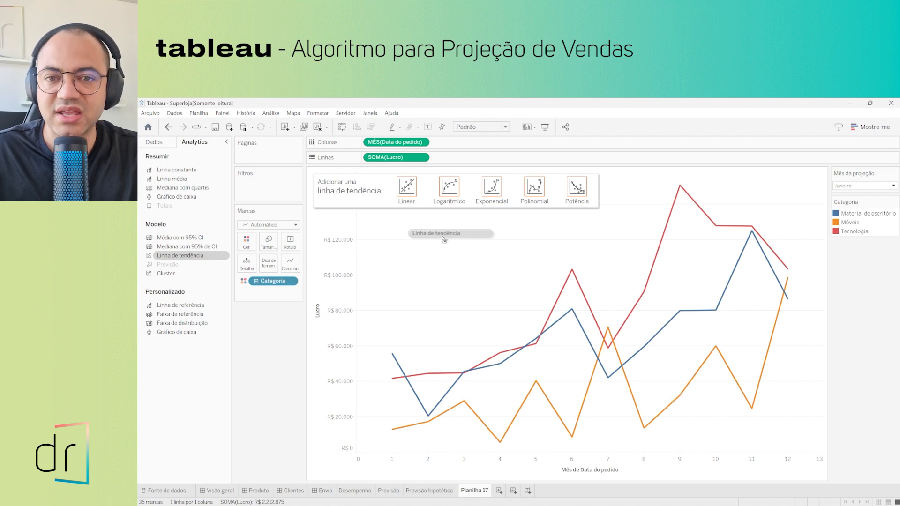
pyautogui.moveTo(443, 239); pyautogui.dragTo(498, 203)
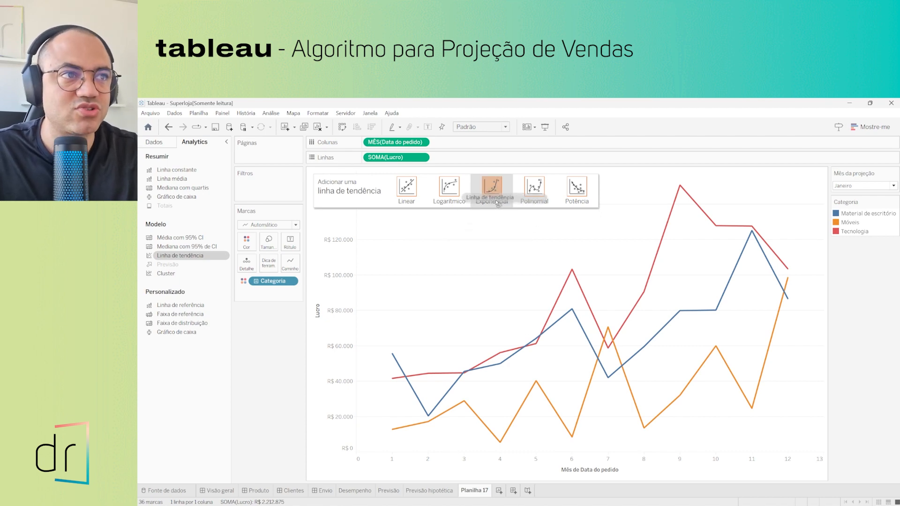
pyautogui.moveTo(498, 203); pyautogui.dragTo(495, 197)
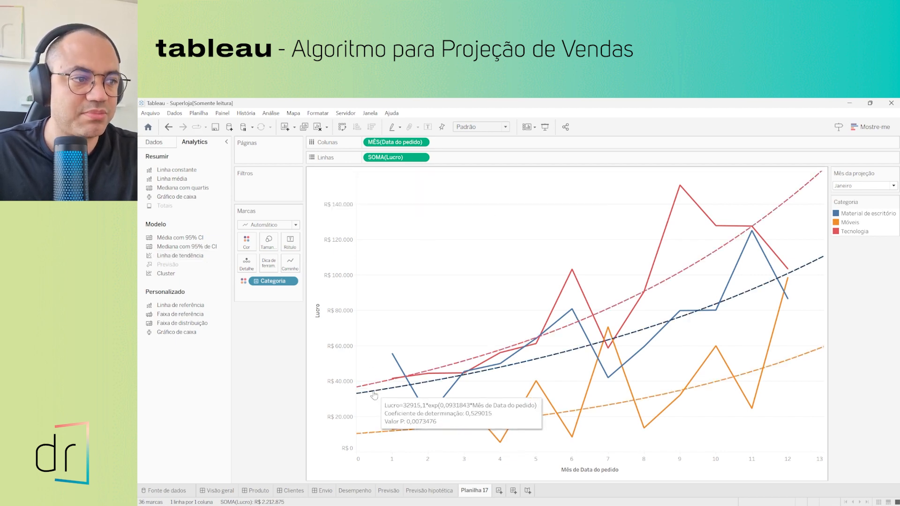
# Step: Examine the equation, coefficient of determination and P value of the Material de escritório and Tecnologia trend lines
pyautogui.moveTo(388, 386)
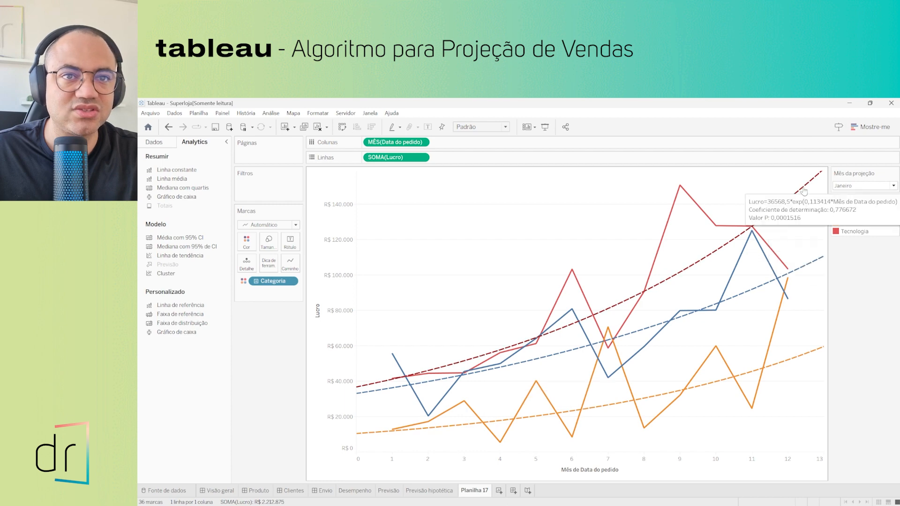
pyautogui.moveTo(696, 271)
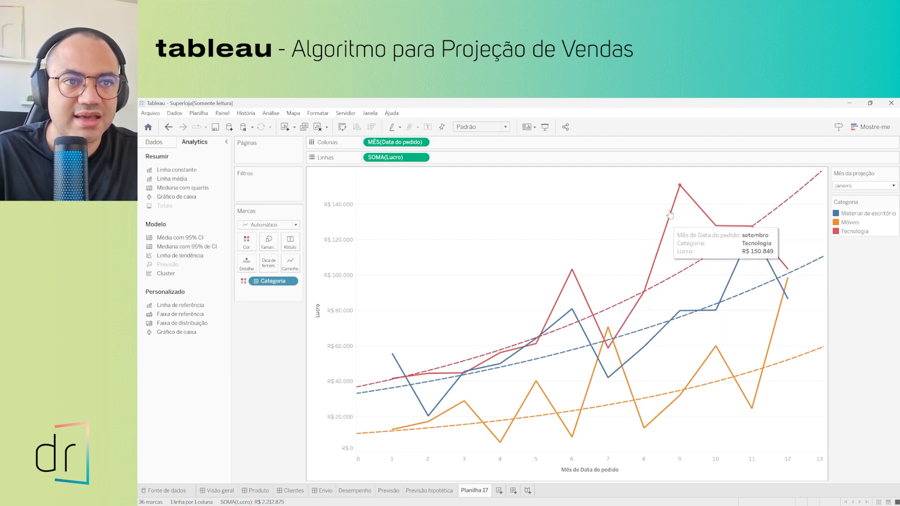
pyautogui.moveTo(665, 280)
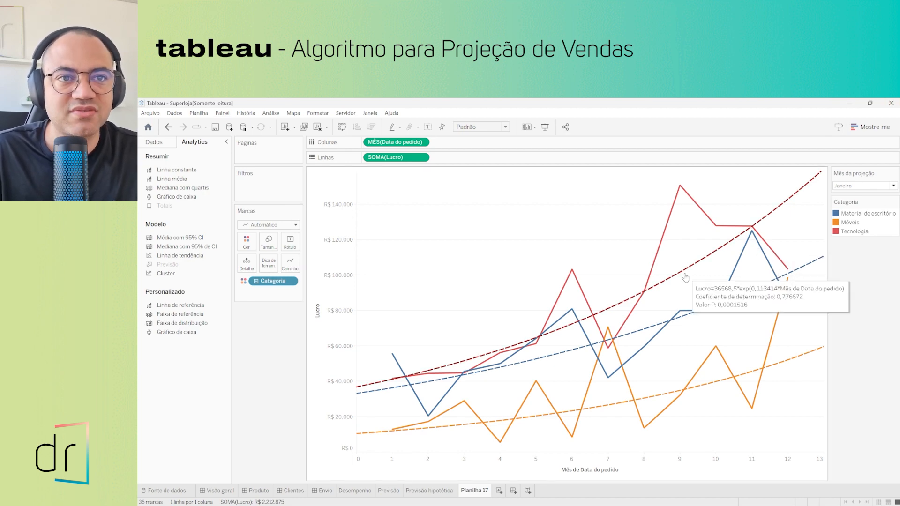
# Step: Replace the exponential trend lines in the Lucro chart with polynomial ones for each category
pyautogui.moveTo(694, 266)
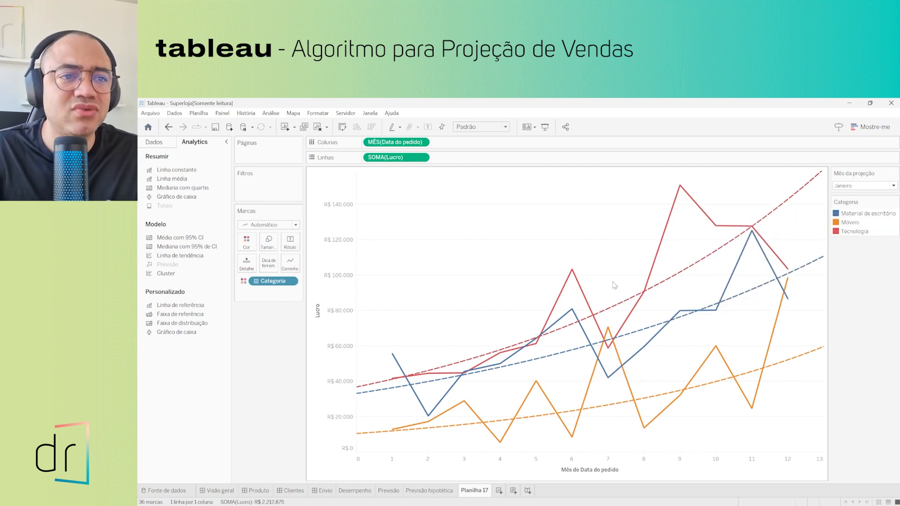
pyautogui.moveTo(693, 267)
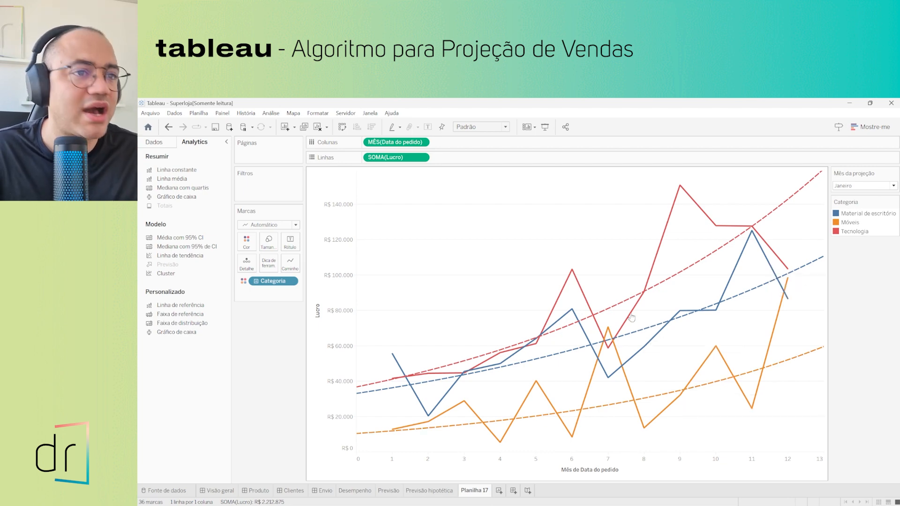
pyautogui.moveTo(622, 305)
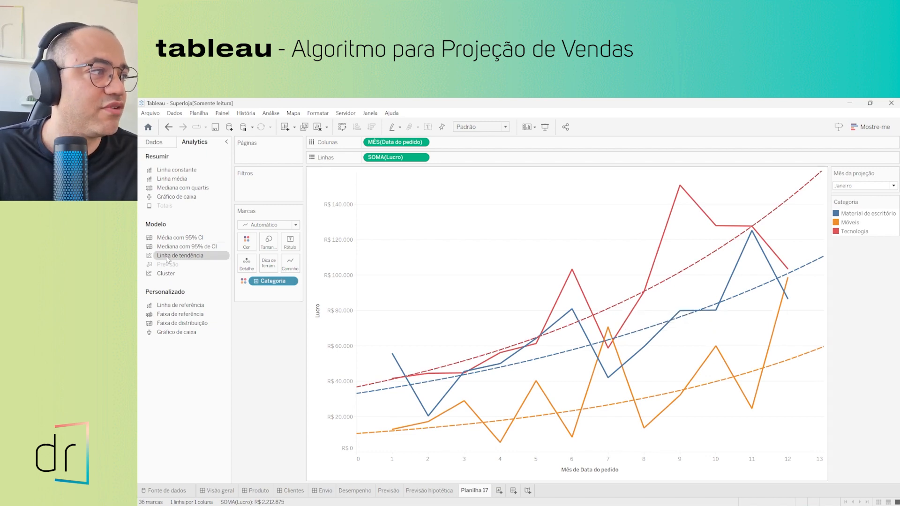
pyautogui.moveTo(170, 257); pyautogui.dragTo(538, 200)
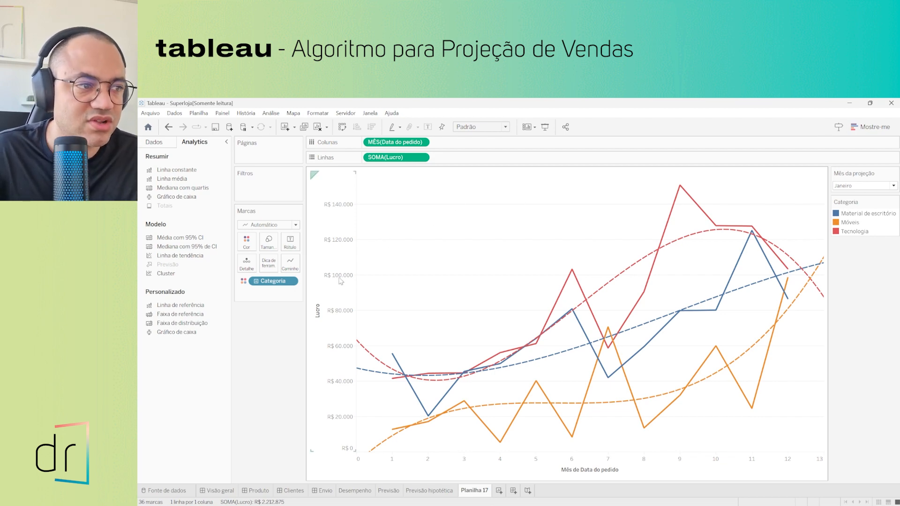
# Step: Examine the polynomial trend lines of the three categories, including the equation, coefficient of determination and P value for Tecnologia
pyautogui.moveTo(471, 386)
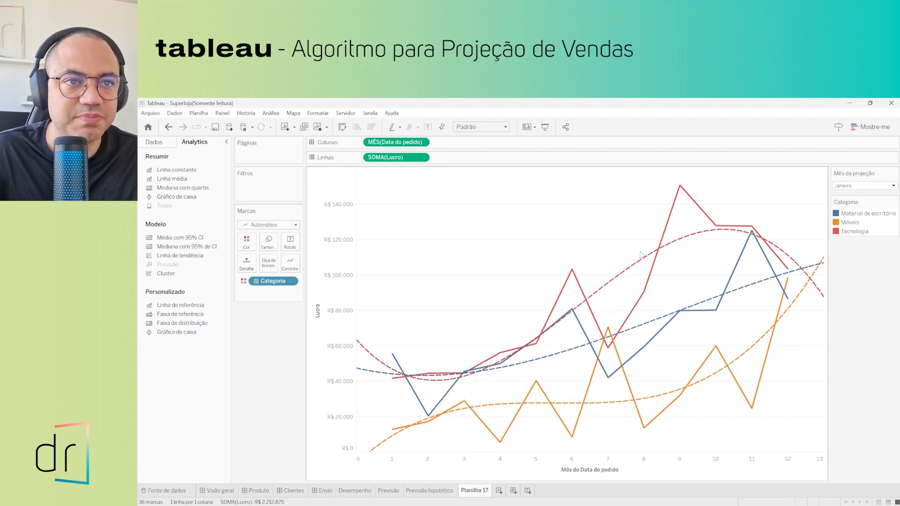
pyautogui.moveTo(791, 256)
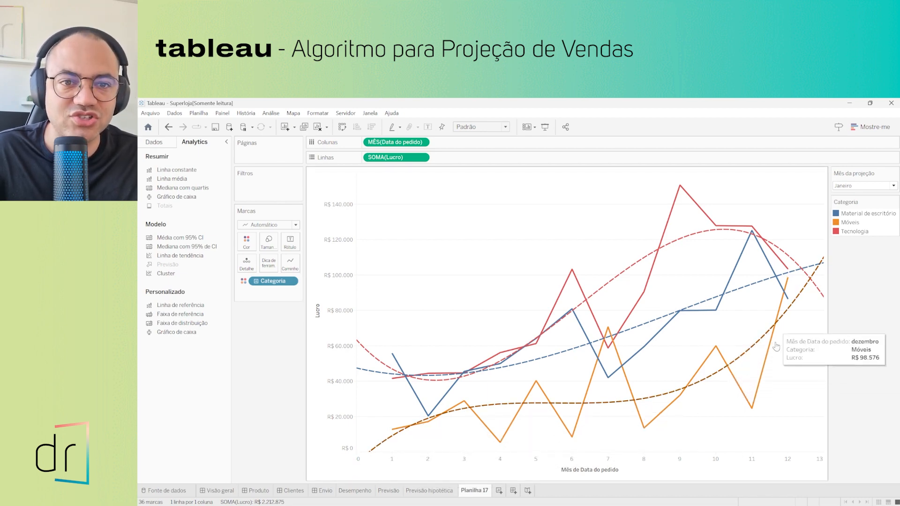
pyautogui.moveTo(755, 402)
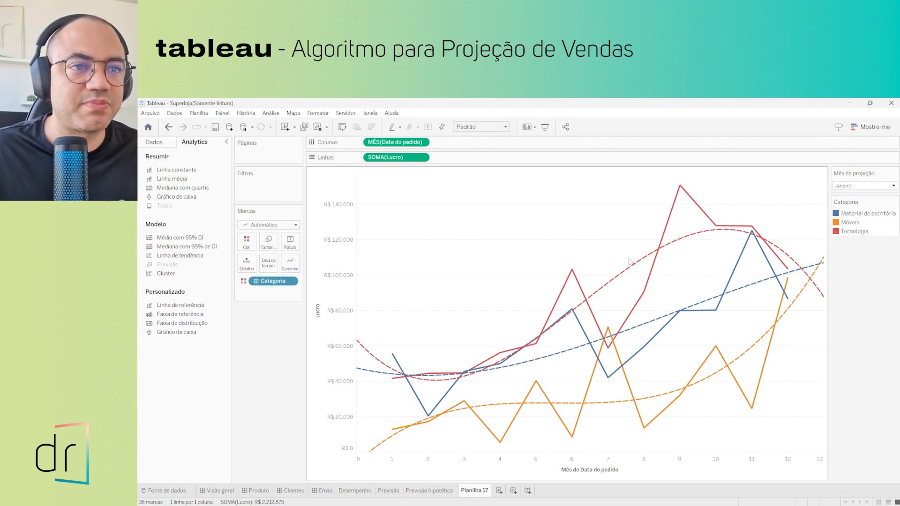
pyautogui.moveTo(625, 270)
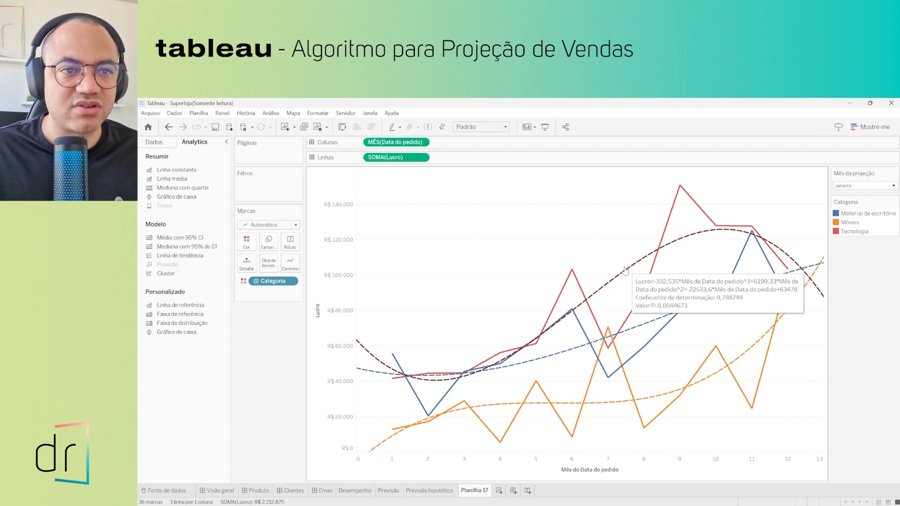
pyautogui.moveTo(631, 334)
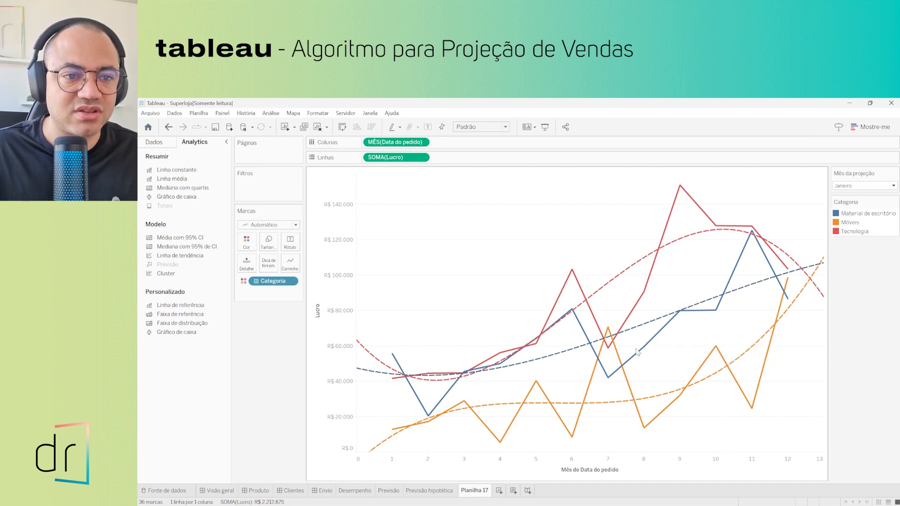
pyautogui.moveTo(651, 401)
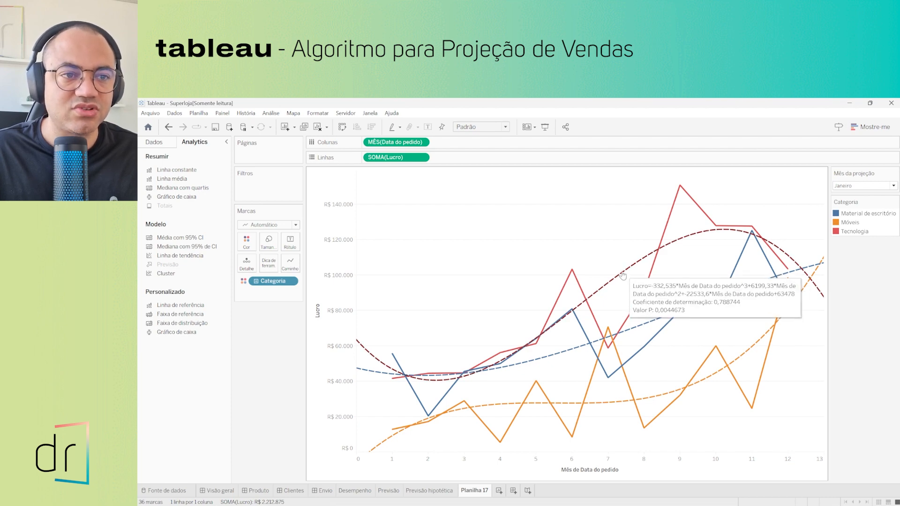
pyautogui.moveTo(703, 312)
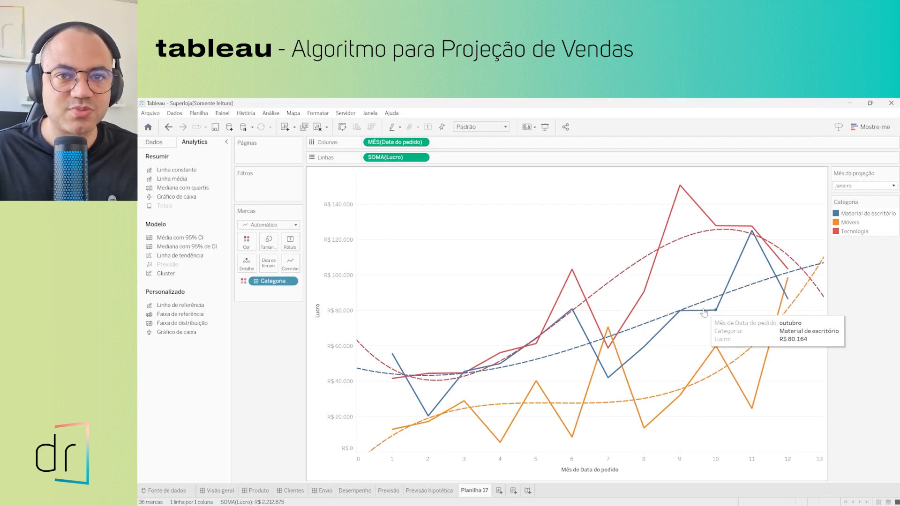
pyautogui.moveTo(703, 369)
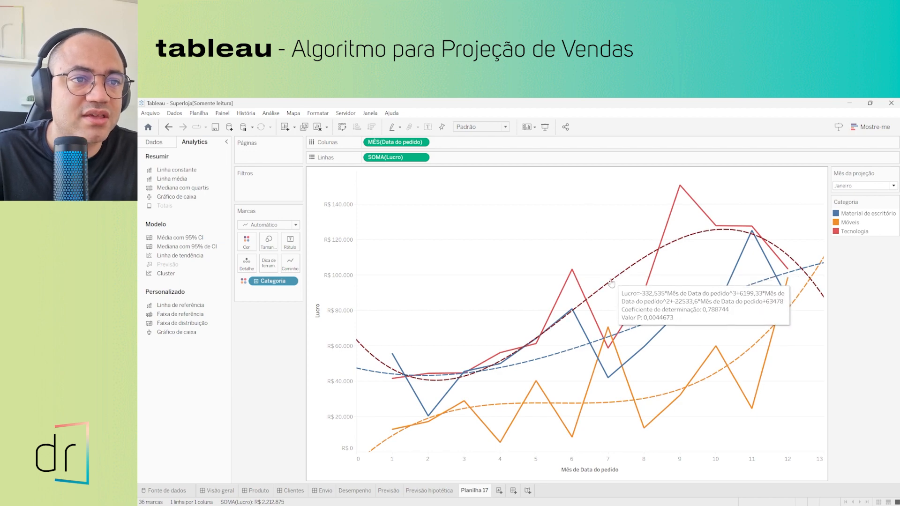
# Step: Review the Tecnologia trend line's description with its equation and coefficients, then close it
pyautogui.rightClick(611, 283)
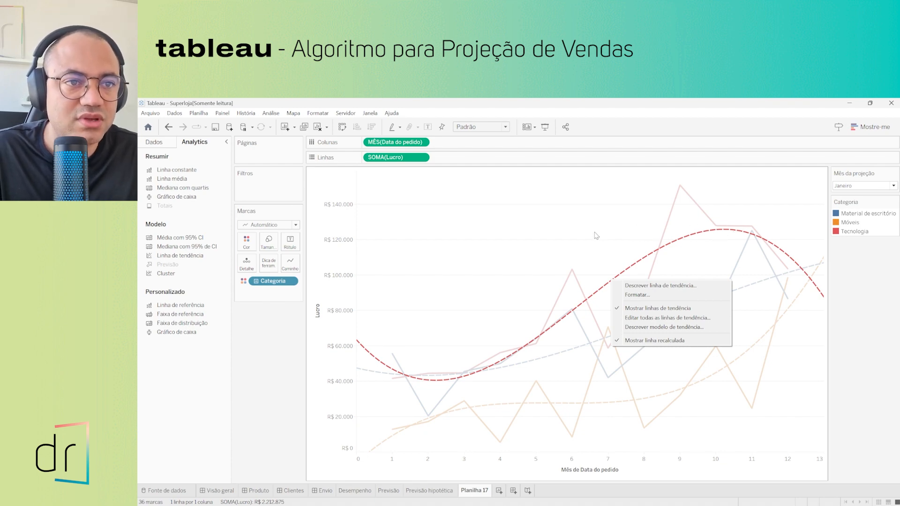
pyautogui.click(630, 295)
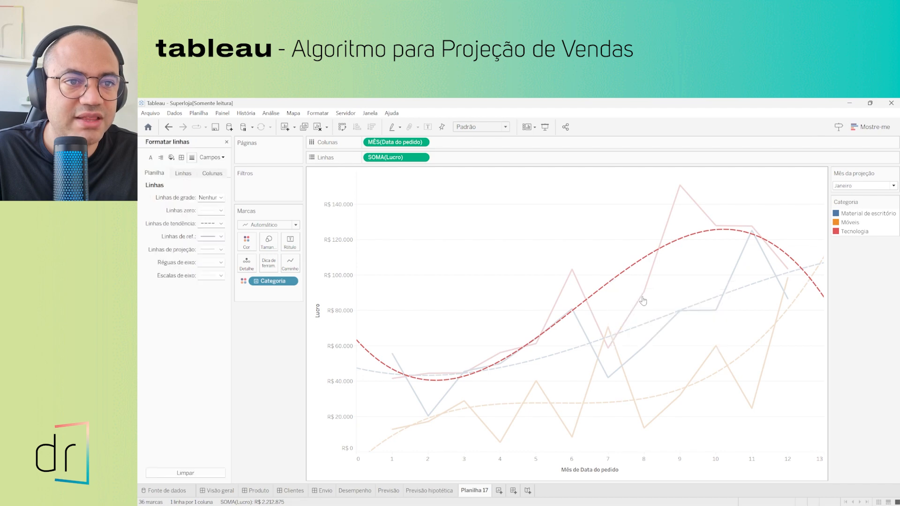
pyautogui.rightClick(608, 287)
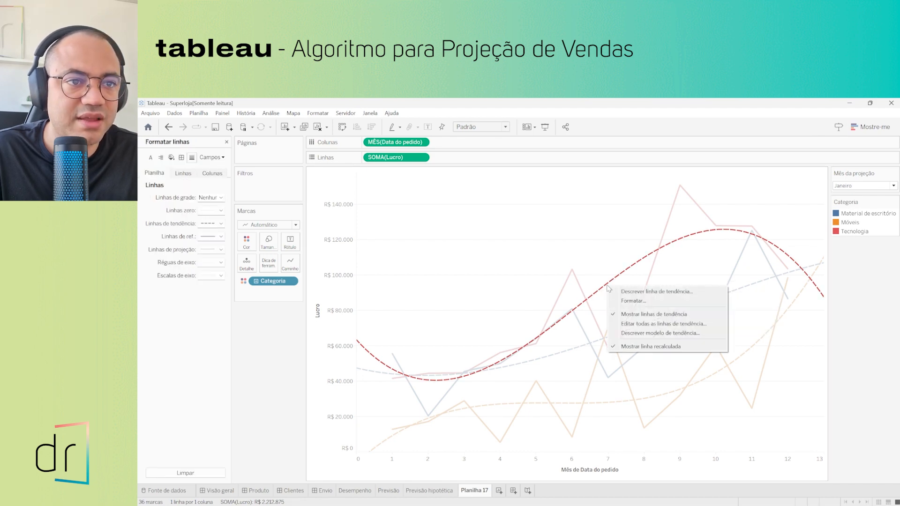
pyautogui.click(634, 292)
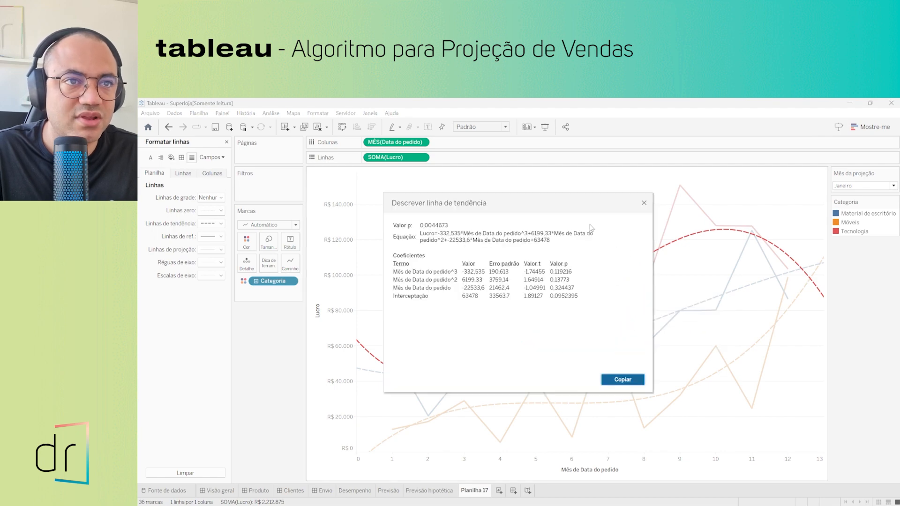
pyautogui.moveTo(591, 203); pyautogui.dragTo(649, 193)
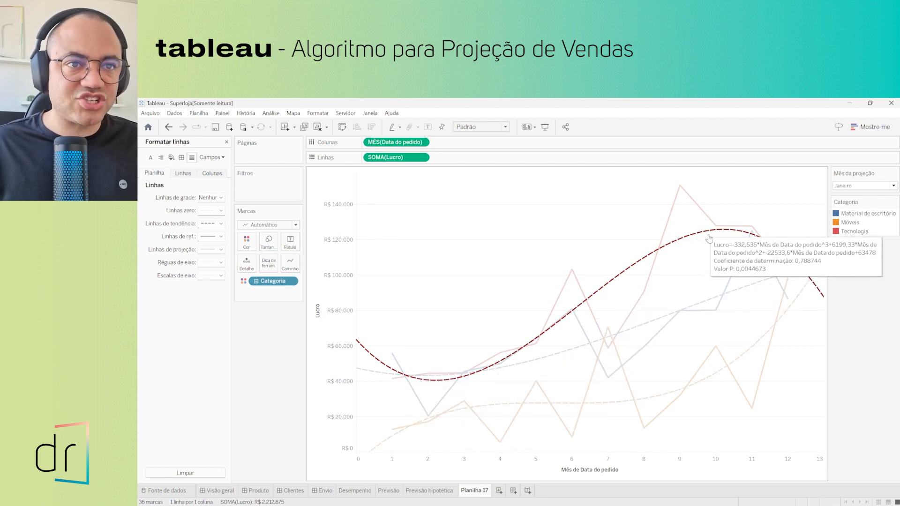
# Step: Copy the full polynomial equation from the Tecnologia trend line's description, then close the description and the line formatting options
pyautogui.rightClick(626, 277)
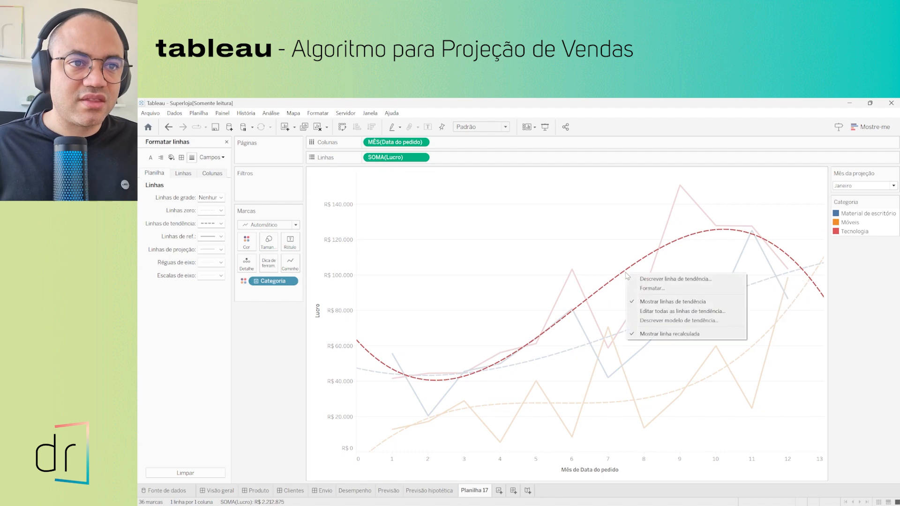
pyautogui.click(637, 287)
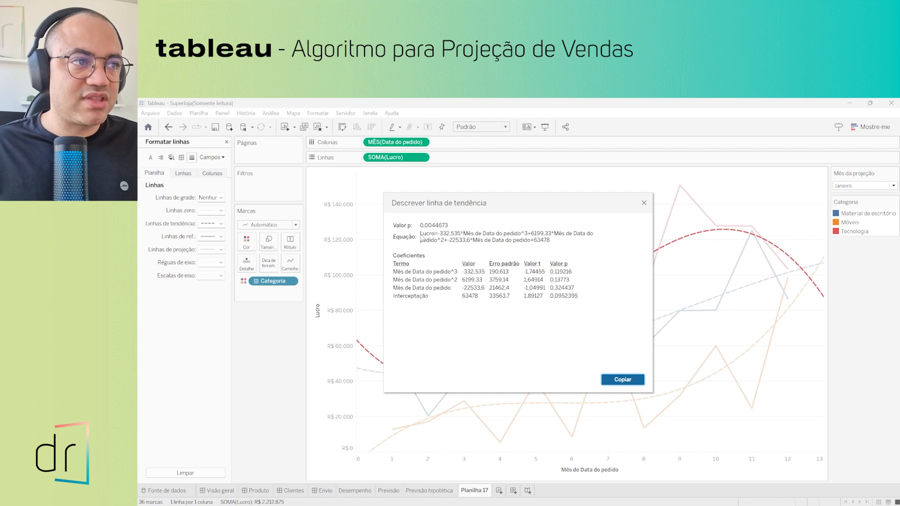
pyautogui.moveTo(420, 238); pyautogui.dragTo(562, 242)
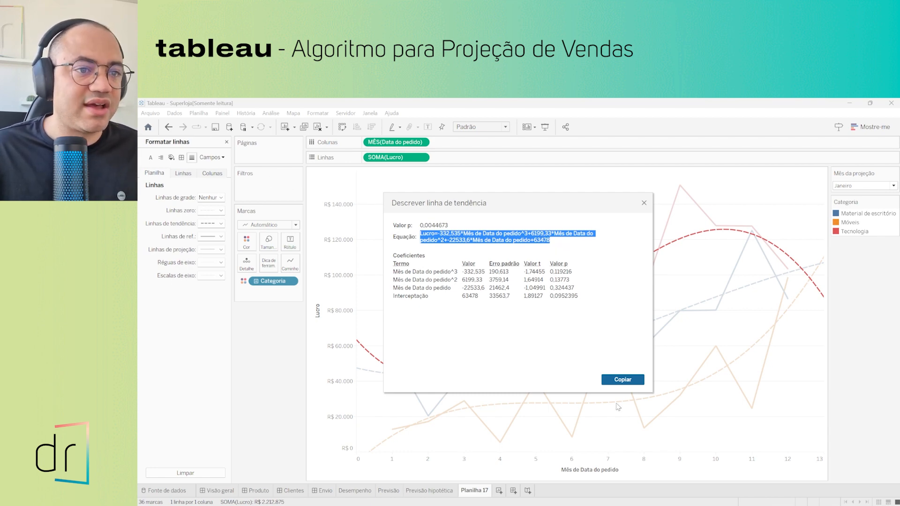
pyautogui.click(644, 202)
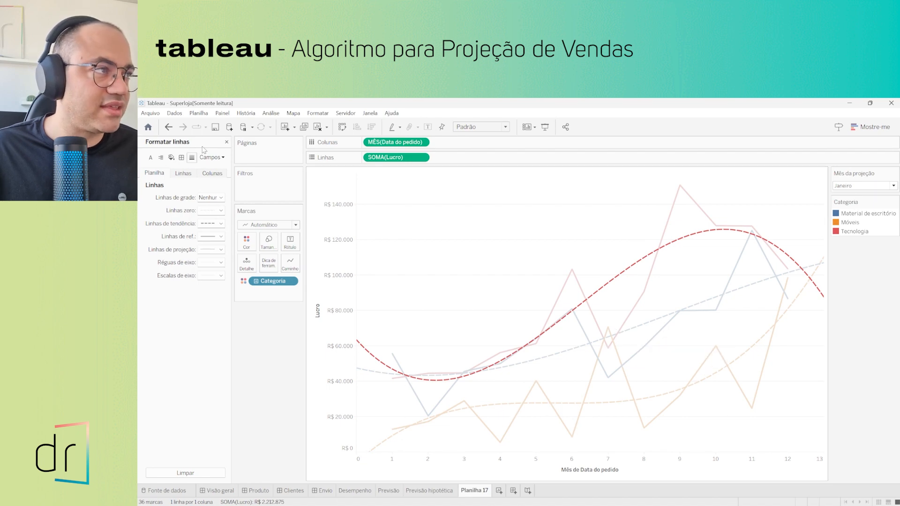
pyautogui.click(226, 141)
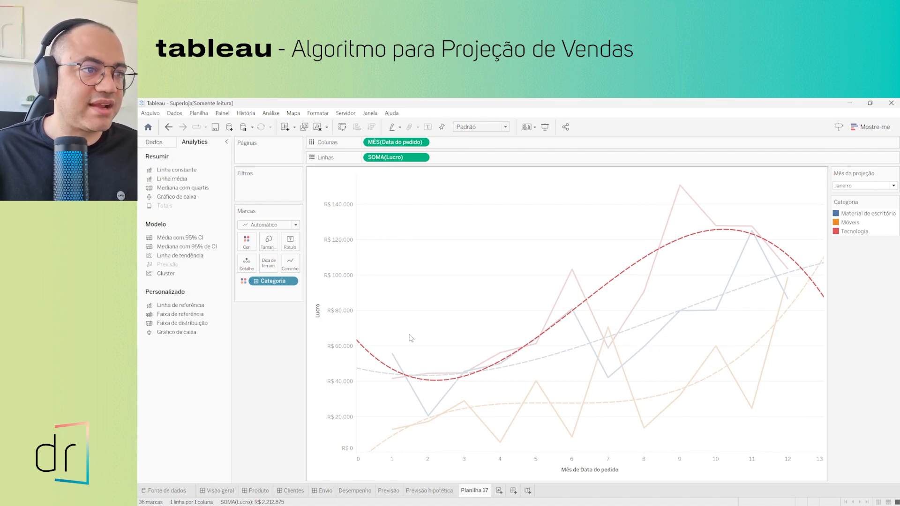
# Step: Create a calculated field named Projeção Lucro Tecnologia
pyautogui.moveTo(478, 373)
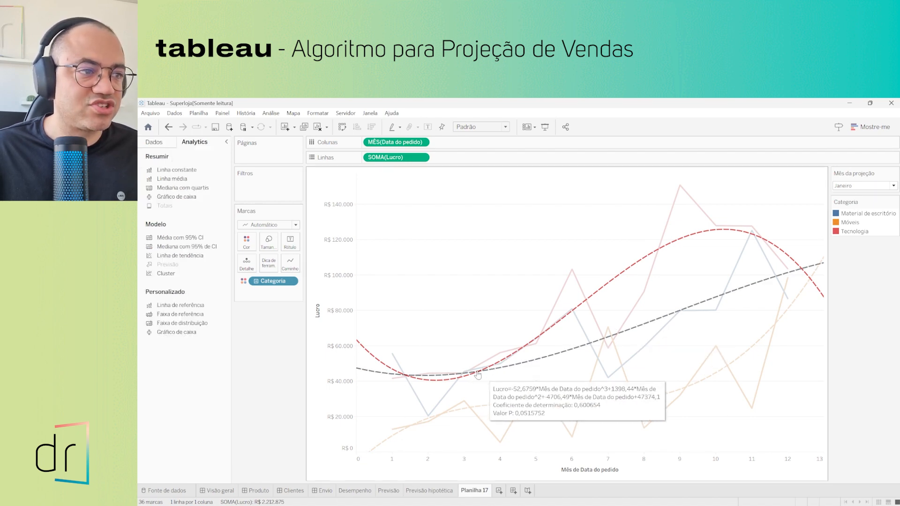
pyautogui.click(155, 142)
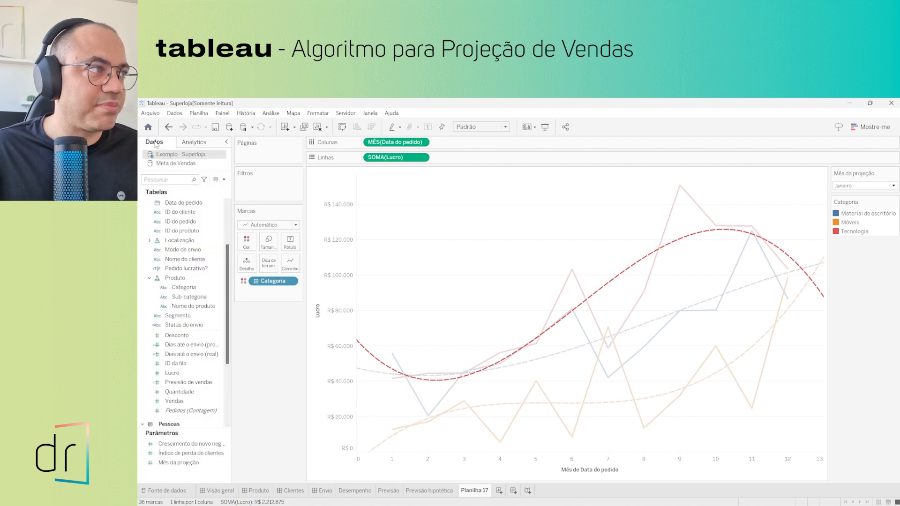
pyautogui.click(224, 180)
pyautogui.click(220, 188)
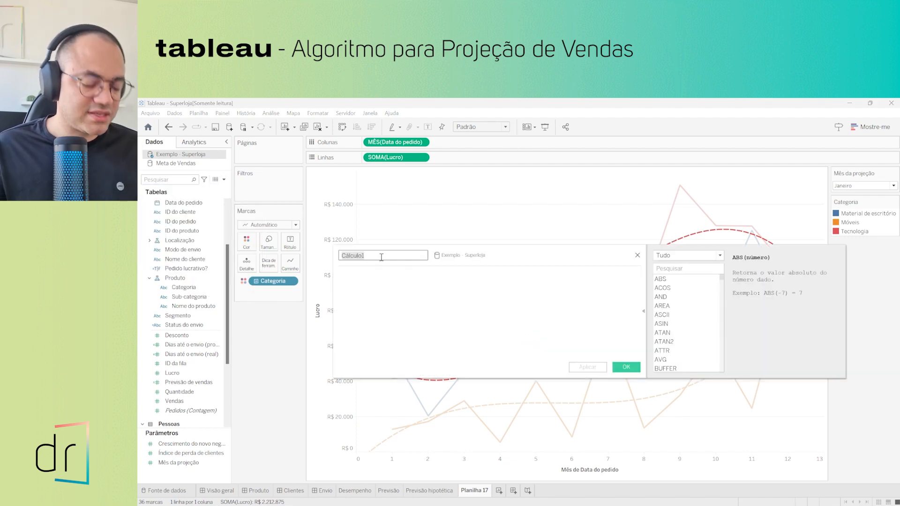
pyautogui.write('Proje')
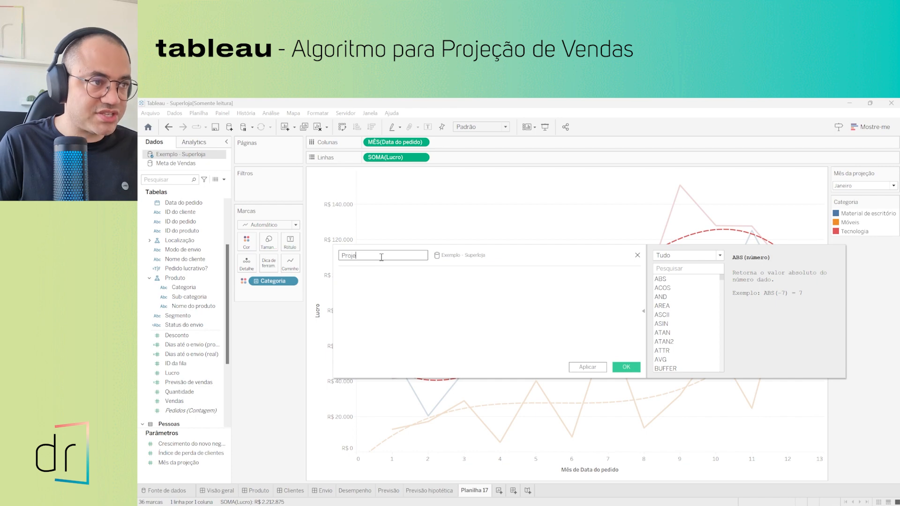
pyautogui.write('ção Lucro')
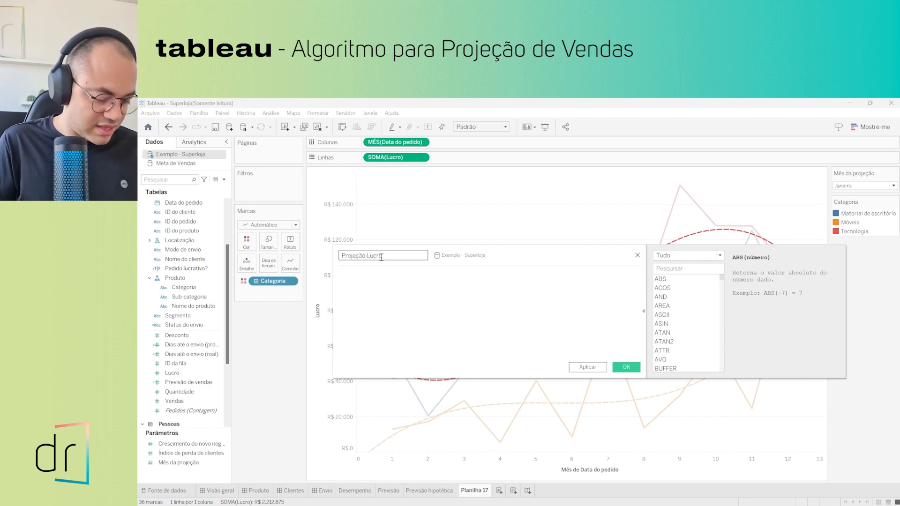
pyautogui.write(' Tecnologia')
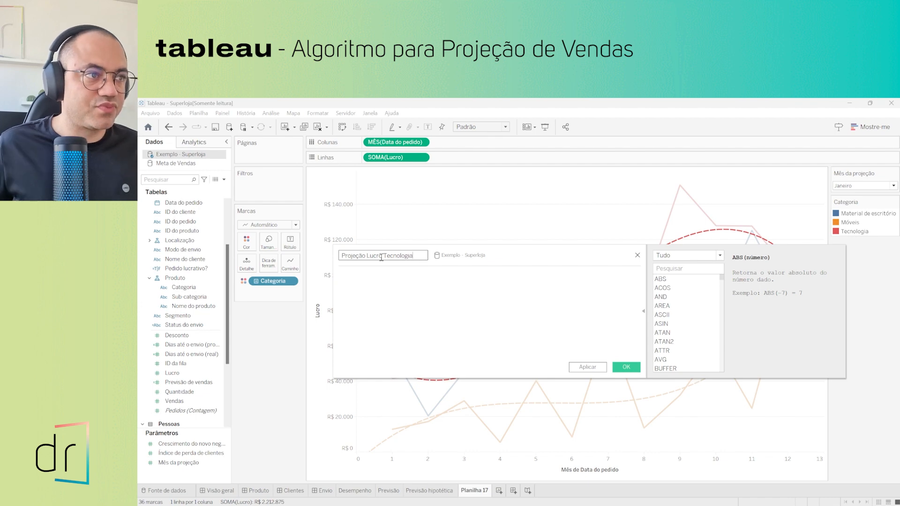
# Step: Paste the copied Tecnologia trend equation as the field's formula and remove the leading "Lucro="
pyautogui.click(381, 274)
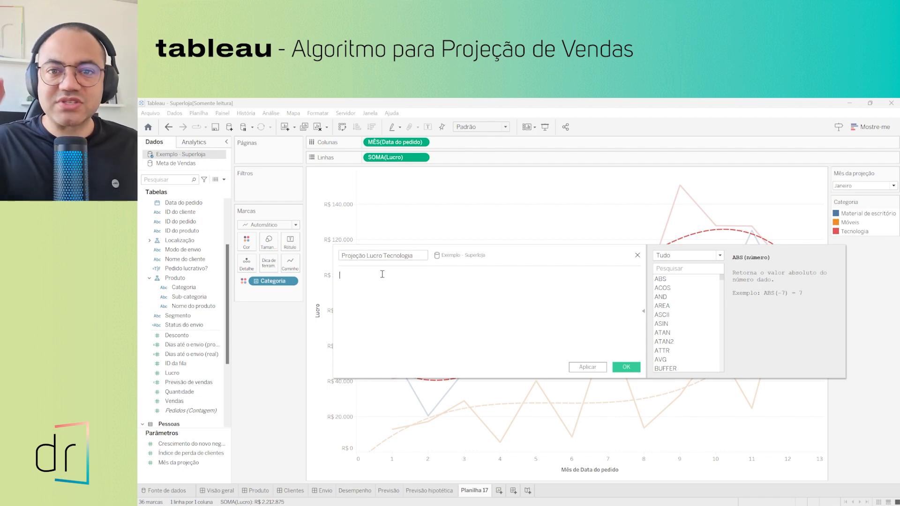
pyautogui.write('Data do pedido^3+6199,33*Mês de Data do pedido^2+-22533,6*Mês de Data do pedido+63478')
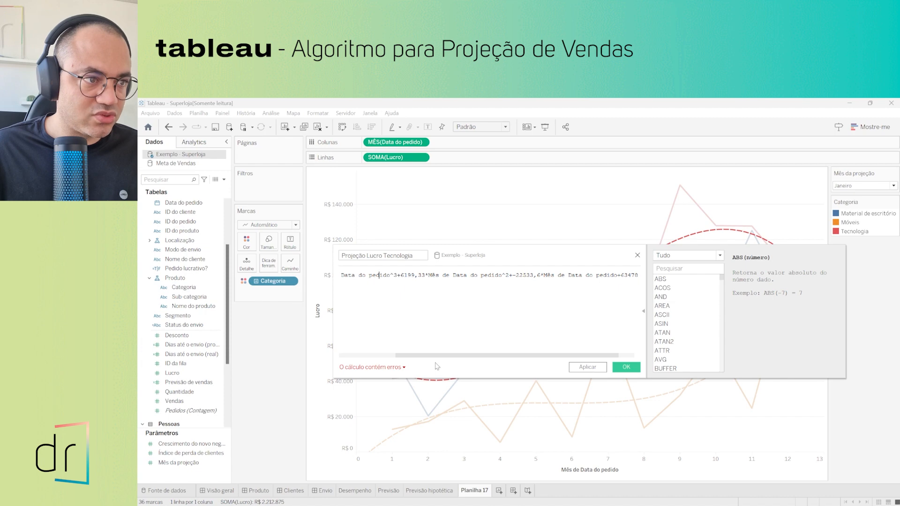
pyautogui.moveTo(436, 361); pyautogui.dragTo(356, 361)
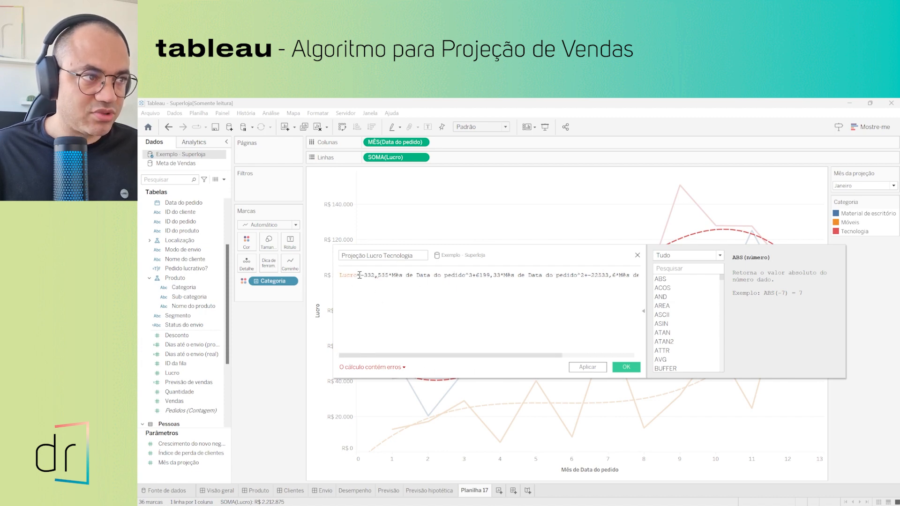
pyautogui.moveTo(360, 275); pyautogui.dragTo(337, 275)
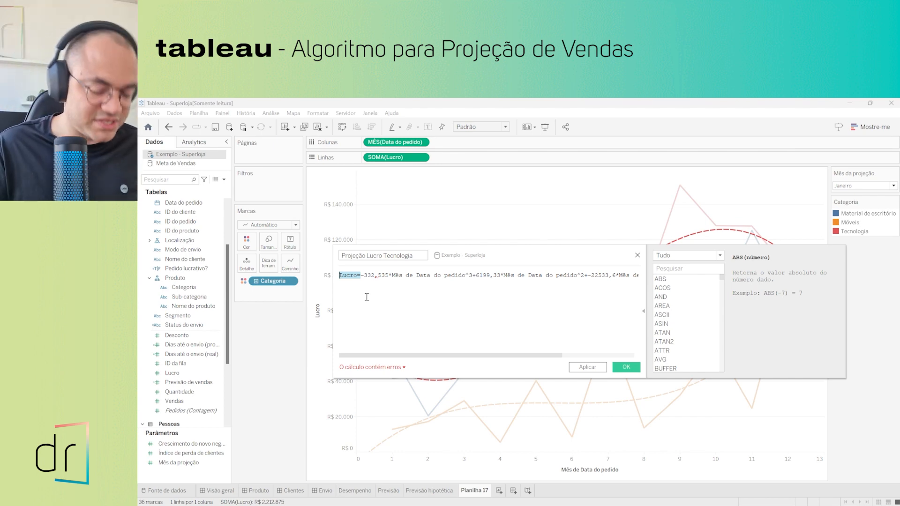
pyautogui.press('BackSpace')
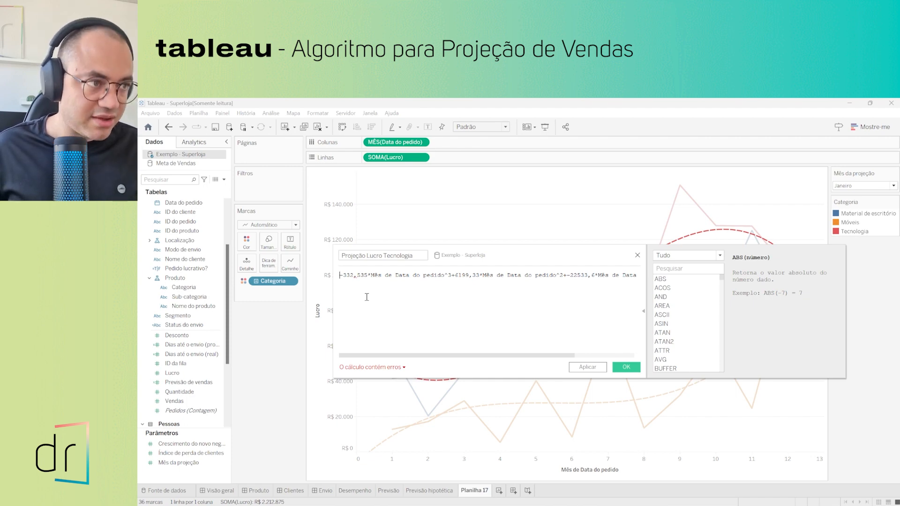
# Step: Replace the decimal comma in the formula's first coefficient with a point so it reads -332.535
pyautogui.press('Right')
pyautogui.press('Right')
pyautogui.press('Right')
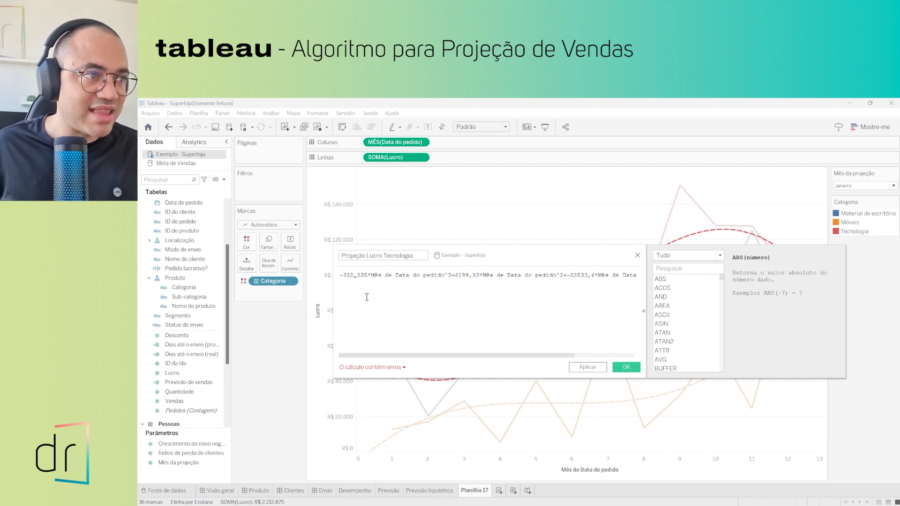
pyautogui.press('BackSpace')
pyautogui.write('.')
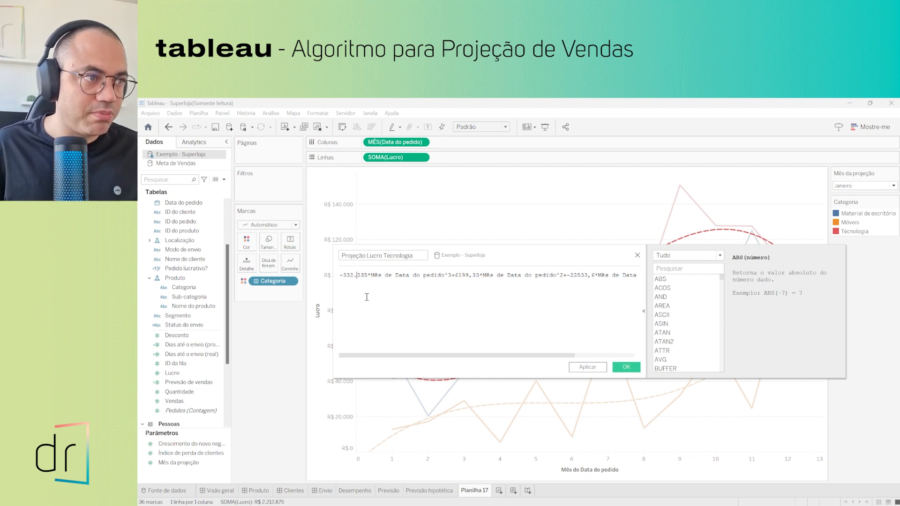
# Step: Replace the decimal commas in the formula's second and third coefficients with points so they read 6199.33 and -22533.6
pyautogui.press('Right')
pyautogui.press('Right')
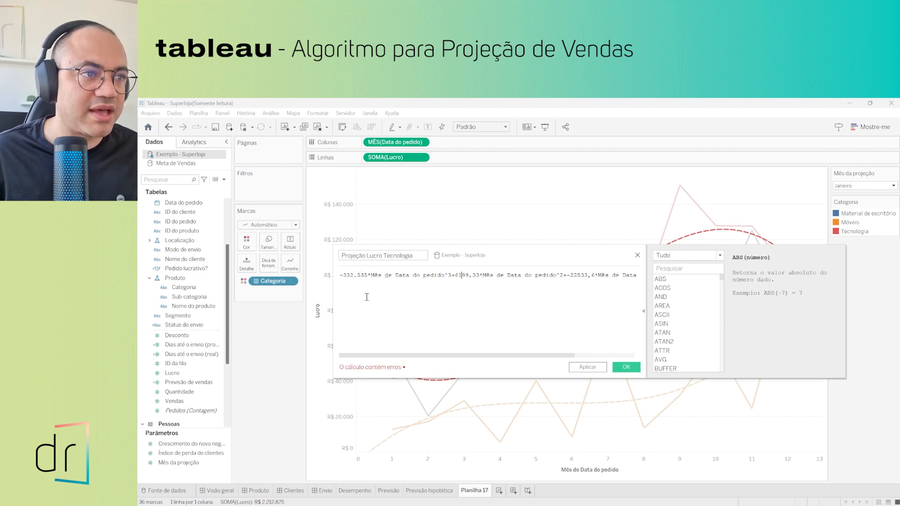
pyautogui.press('BackSpace')
pyautogui.write('.')
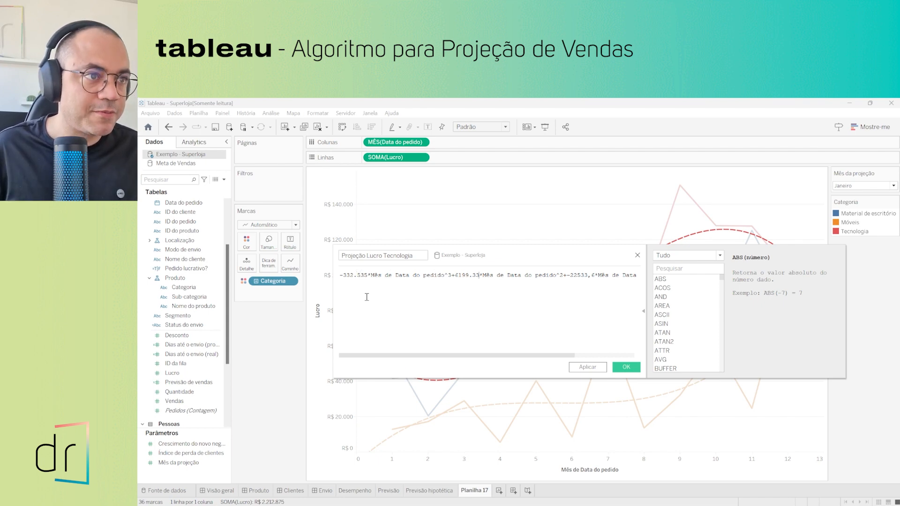
pyautogui.press('Right')
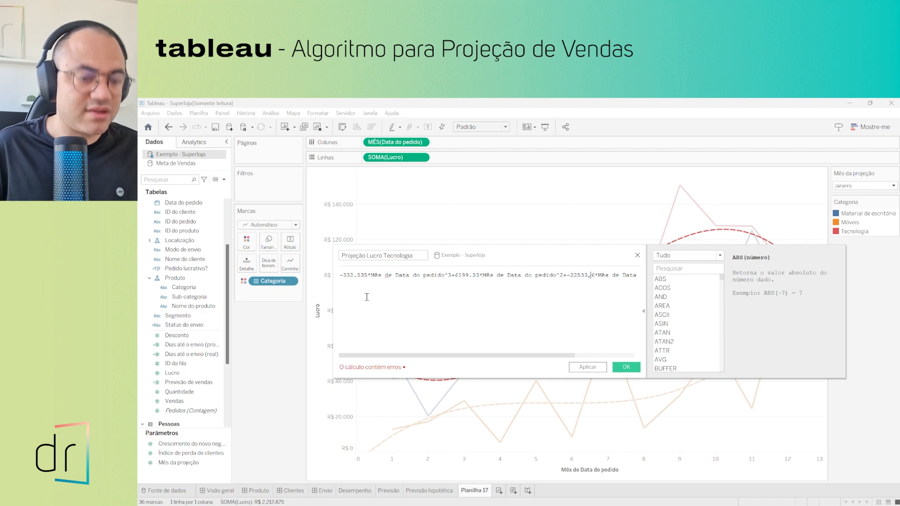
pyautogui.press('BackSpace')
pyautogui.write('.')
# Step: Replace "Mês de Data do pedido" in the formula's cubic term with the [Mês da projeção] parameter
pyautogui.press('Right')
pyautogui.press('Right')
pyautogui.press('Right')
pyautogui.press('Right')
pyautogui.press('Right')
pyautogui.press('Right')
pyautogui.press('Right')
pyautogui.press('Right')
pyautogui.press('Right')
pyautogui.press('Right')
pyautogui.press('Right')
pyautogui.press('Right')
pyautogui.press('Right')
pyautogui.press('Right')
pyautogui.press('Right')
pyautogui.press('Right')
pyautogui.press('Right')
pyautogui.press('Right')
pyautogui.press('Right')
pyautogui.press('Right')
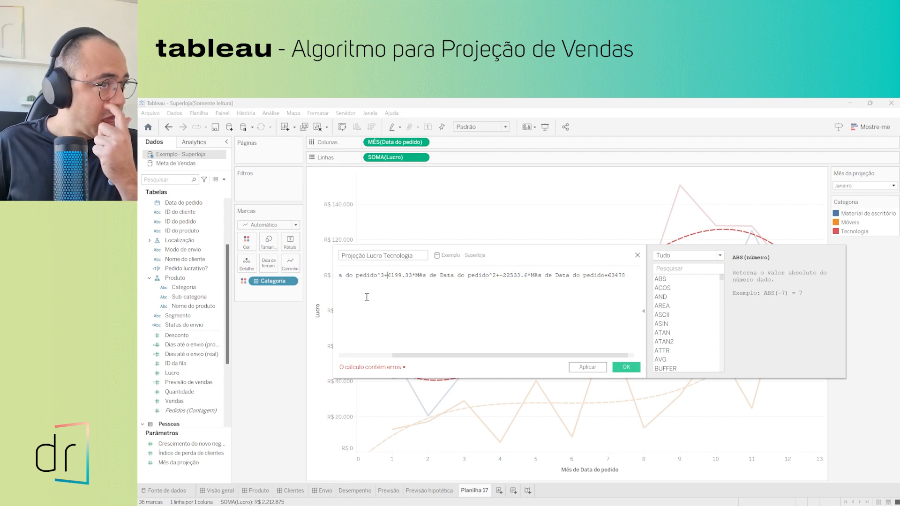
pyautogui.press('Left')
pyautogui.press('Left')
pyautogui.press('Left')
pyautogui.press('Left')
pyautogui.press('Left')
pyautogui.press('Left')
pyautogui.press('Left')
pyautogui.press('Left')
pyautogui.press('Left')
pyautogui.press('Left')
pyautogui.press('Left')
pyautogui.press('Left')
pyautogui.press('Left')
pyautogui.press('Left')
pyautogui.press('Left')
pyautogui.press('Left')
pyautogui.press('Left')
pyautogui.press('Left')
pyautogui.press('Left')
pyautogui.press('Left')
pyautogui.press('Left')
pyautogui.press('Left')
pyautogui.press('Left')
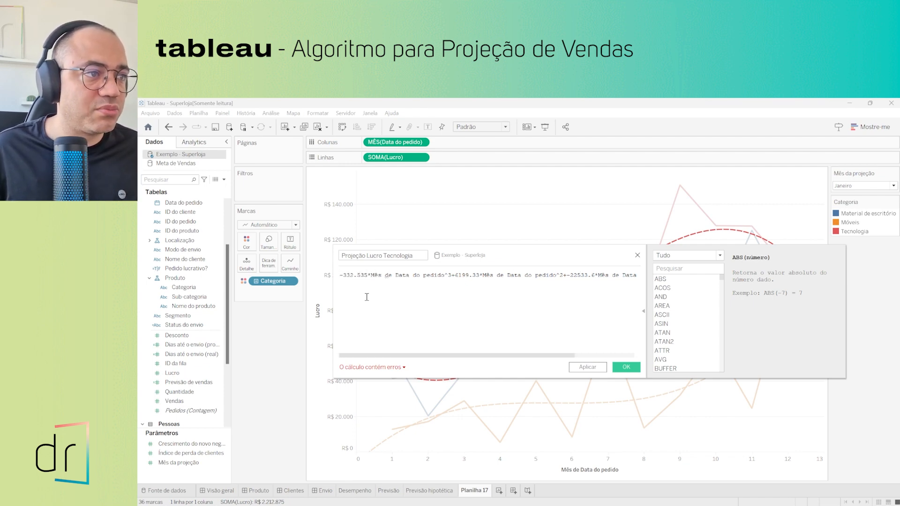
pyautogui.hotkey('shift', 'Right')
pyautogui.hotkey('shift', 'Right')
pyautogui.hotkey('shift', 'Right')
pyautogui.hotkey('shift', 'Right')
pyautogui.hotkey('shift', 'Right')
pyautogui.hotkey('shift', 'Right')
pyautogui.hotkey('shift', 'Right')
pyautogui.hotkey('shift', 'Right')
pyautogui.hotkey('shift', 'Right')
pyautogui.hotkey('shift', 'Right')
pyautogui.hotkey('shift', 'Right')
pyautogui.hotkey('shift', 'Right')
pyautogui.hotkey('shift', 'Right')
pyautogui.hotkey('shift', 'Right')
pyautogui.hotkey('shift', 'Right')
pyautogui.hotkey('shift', 'Right')
pyautogui.hotkey('shift', 'Right')
pyautogui.hotkey('shift', 'Right')
pyautogui.hotkey('shift', 'Right')
pyautogui.hotkey('shift', 'Right')
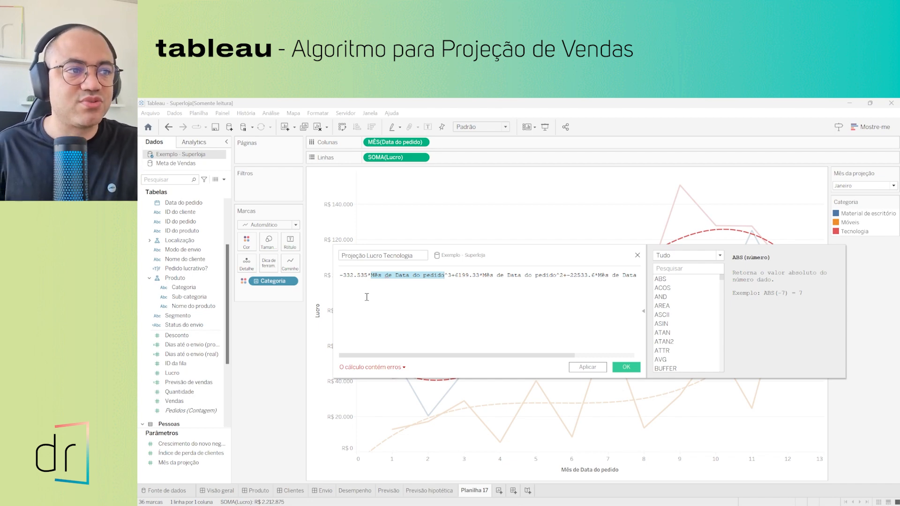
pyautogui.write('Mês')
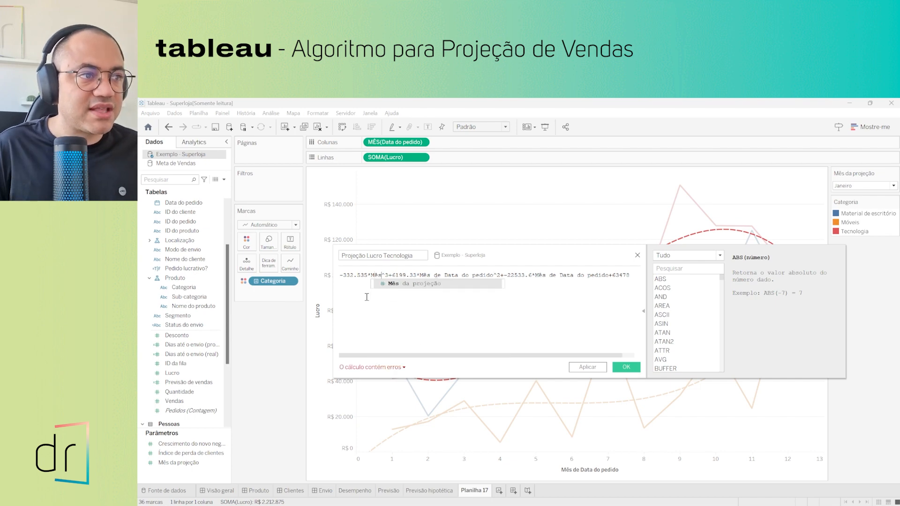
pyautogui.press('Return')
# Step: Copy the [Mês da projeção] reference and substitute it for "Mês de Data do pedido" in the squared term
pyautogui.hotkey('shift', 'Left')
pyautogui.hotkey('shift', 'Left')
pyautogui.hotkey('shift', 'Left')
pyautogui.hotkey('shift', 'Left')
pyautogui.hotkey('shift', 'Left')
pyautogui.hotkey('shift', 'Left')
pyautogui.hotkey('shift', 'Left')
pyautogui.hotkey('shift', 'Left')
pyautogui.hotkey('shift', 'Left')
pyautogui.hotkey('shift', 'Left')
pyautogui.hotkey('shift', 'Left')
pyautogui.hotkey('shift', 'Left')
pyautogui.hotkey('shift', 'Left')
pyautogui.hotkey('shift', 'Left')
pyautogui.hotkey('shift', 'Left')
pyautogui.hotkey('shift', 'Left')
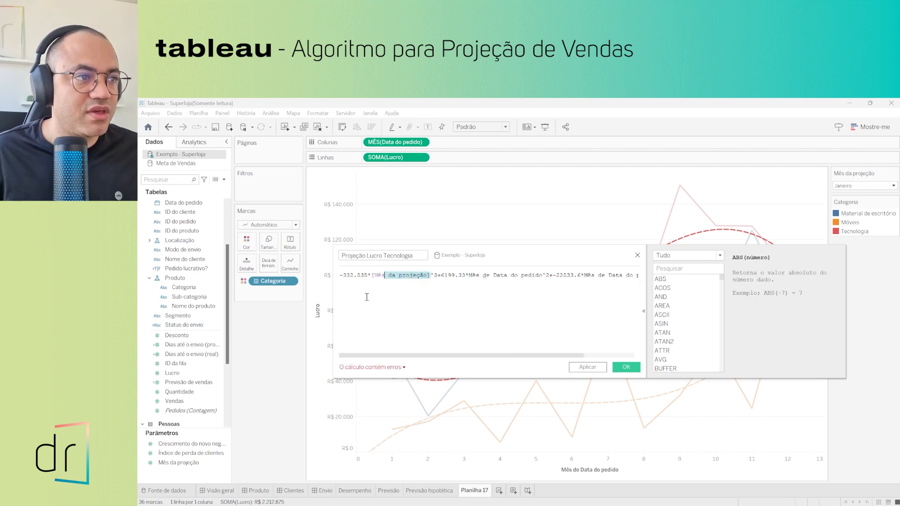
pyautogui.press('Right')
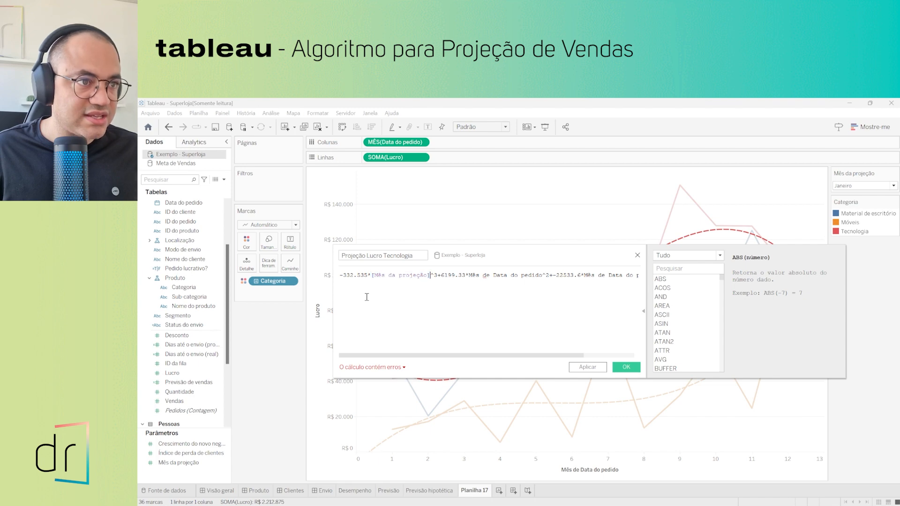
pyautogui.hotkey('shift', 'Right')
pyautogui.hotkey('shift', 'Right')
pyautogui.hotkey('shift', 'Right')
pyautogui.hotkey('shift', 'Right')
pyautogui.hotkey('shift', 'Right')
pyautogui.hotkey('shift', 'Right')
pyautogui.hotkey('shift', 'Right')
pyautogui.hotkey('shift', 'Right')
pyautogui.hotkey('shift', 'Right')
pyautogui.hotkey('shift', 'Right')
pyautogui.hotkey('shift', 'Right')
pyautogui.hotkey('shift', 'Right')
pyautogui.hotkey('shift', 'Right')
pyautogui.hotkey('shift', 'Right')
pyautogui.hotkey('shift', 'Right')
pyautogui.hotkey('shift', 'Right')
pyautogui.hotkey('shift', 'Right')
pyautogui.hotkey('shift', 'Right')
pyautogui.hotkey('shift', 'Right')
pyautogui.hotkey('shift', 'Right')
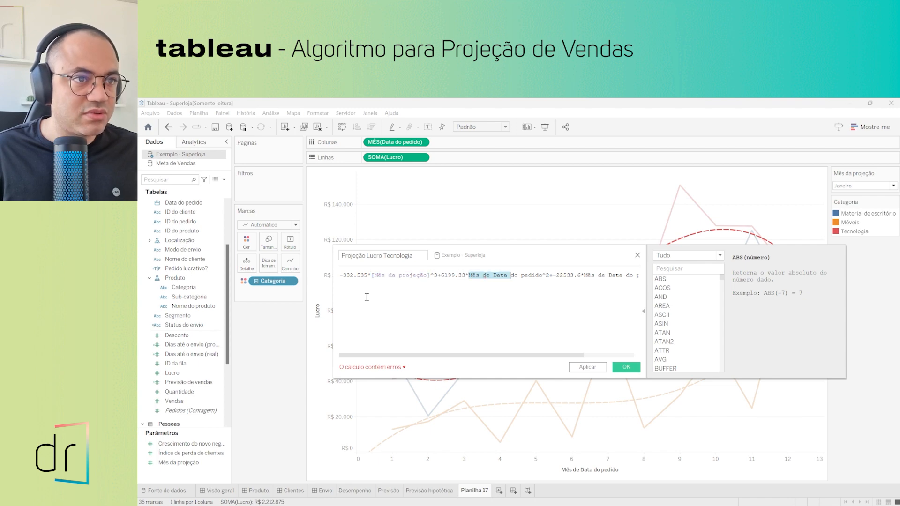
pyautogui.write('[Mês da projeção]')
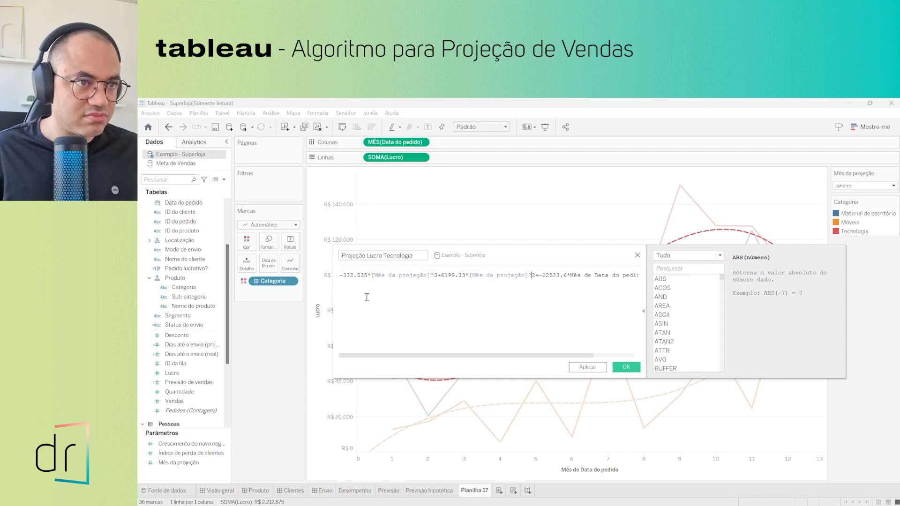
# Step: Replace "Mês de Data do pedido" in the linear term with [Mês da projeção]
pyautogui.press('Right')
pyautogui.press('Right')
pyautogui.press('Right')
pyautogui.press('Right')
pyautogui.hotkey('shift', 'Right')
pyautogui.hotkey('shift', 'Right')
pyautogui.hotkey('shift', 'Right')
pyautogui.hotkey('shift', 'Right')
pyautogui.hotkey('shift', 'Right')
pyautogui.hotkey('shift', 'Right')
pyautogui.hotkey('shift', 'Right')
pyautogui.hotkey('shift', 'Right')
pyautogui.hotkey('shift', 'Right')
pyautogui.hotkey('shift', 'Right')
pyautogui.hotkey('shift', 'Right')
pyautogui.hotkey('shift', 'Right')
pyautogui.hotkey('shift', 'Right')
pyautogui.hotkey('shift', 'Right')
pyautogui.hotkey('shift', 'Right')
pyautogui.hotkey('shift', 'Right')
pyautogui.hotkey('shift', 'Right')
pyautogui.hotkey('shift', 'Right')
pyautogui.hotkey('shift', 'Right')
pyautogui.hotkey('shift', 'Right')
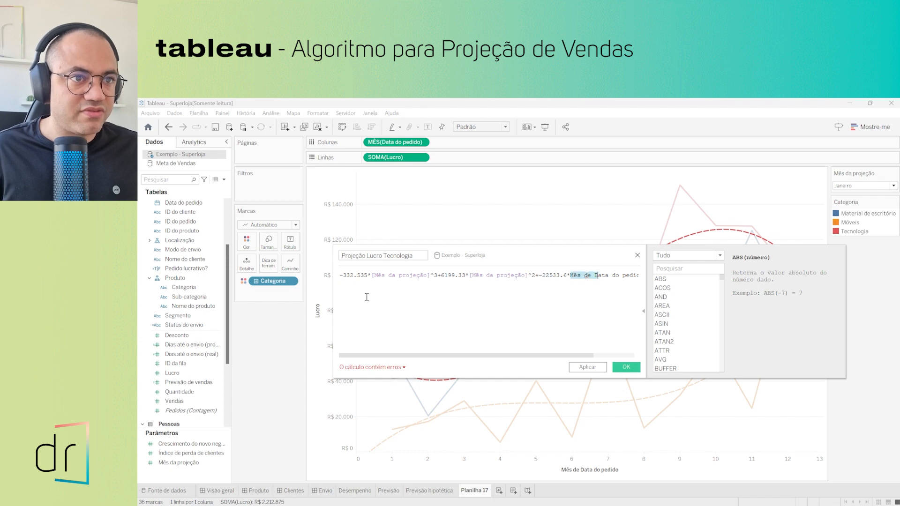
pyautogui.hotkey('shift', 'Left')
pyautogui.hotkey('shift', 'Left')
pyautogui.hotkey('shift', 'Left')
pyautogui.hotkey('shift', 'Left')
pyautogui.hotkey('shift', 'Left')
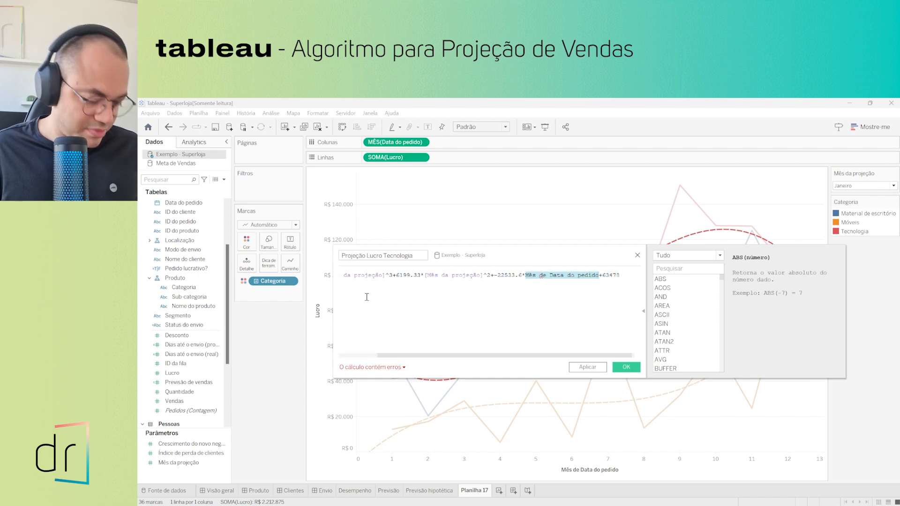
pyautogui.write('[Mês da projeção]')
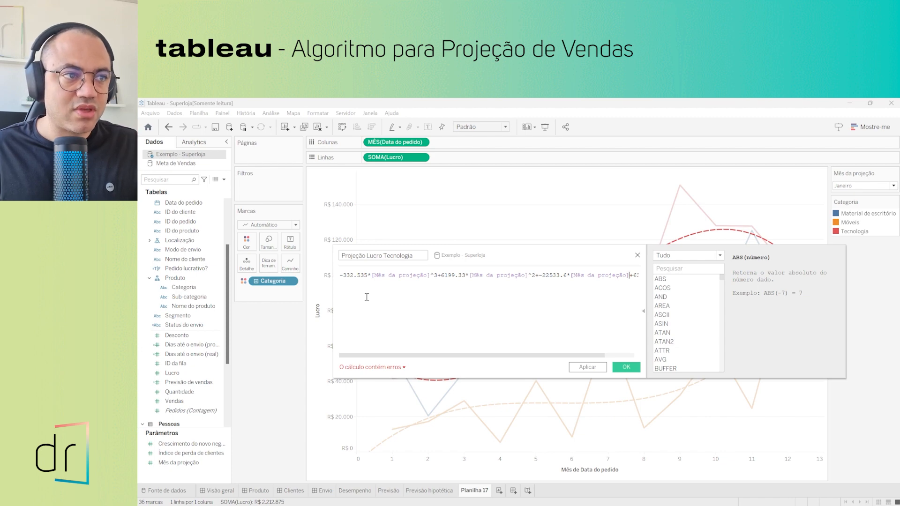
pyautogui.press('Left')
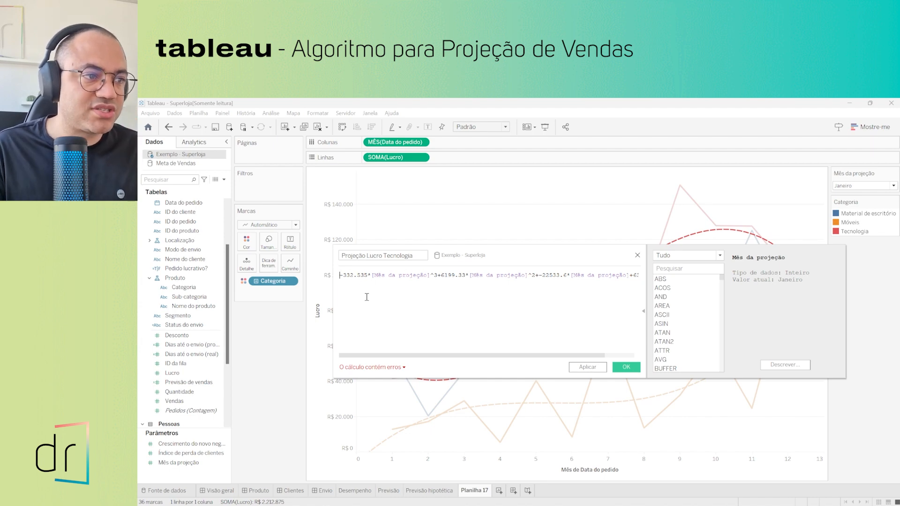
# Step: Check the calculation error, rename the calculated field "Projeção do Lucro para Tecnologia" and save it
pyautogui.click(384, 369)
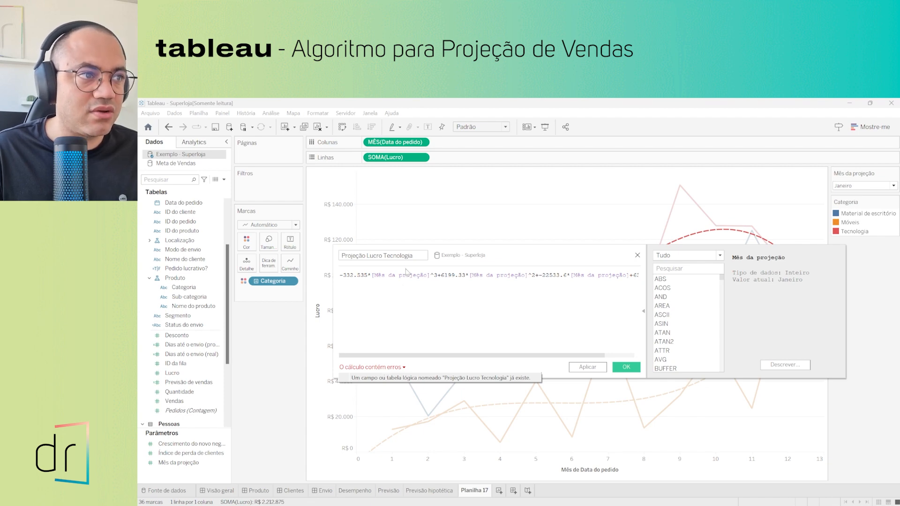
pyautogui.click(384, 256)
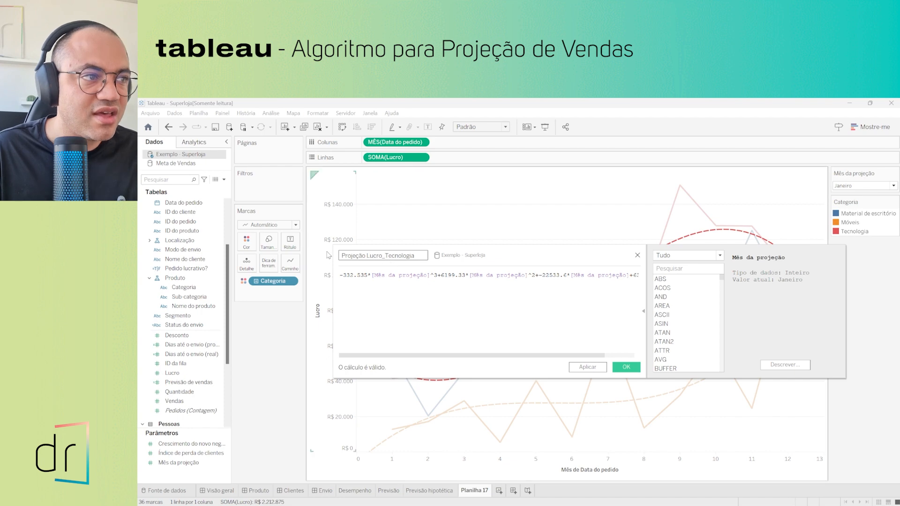
pyautogui.click(367, 255)
pyautogui.write('do Lucro ')
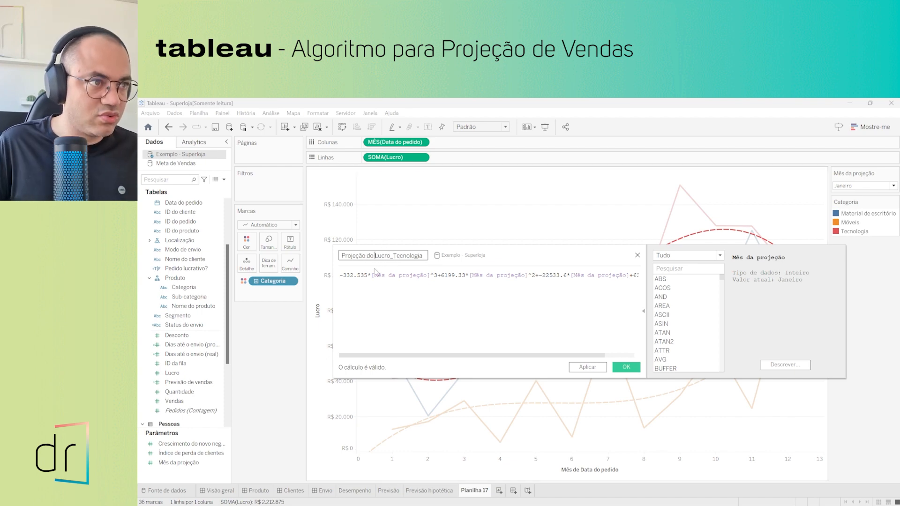
pyautogui.write('para')
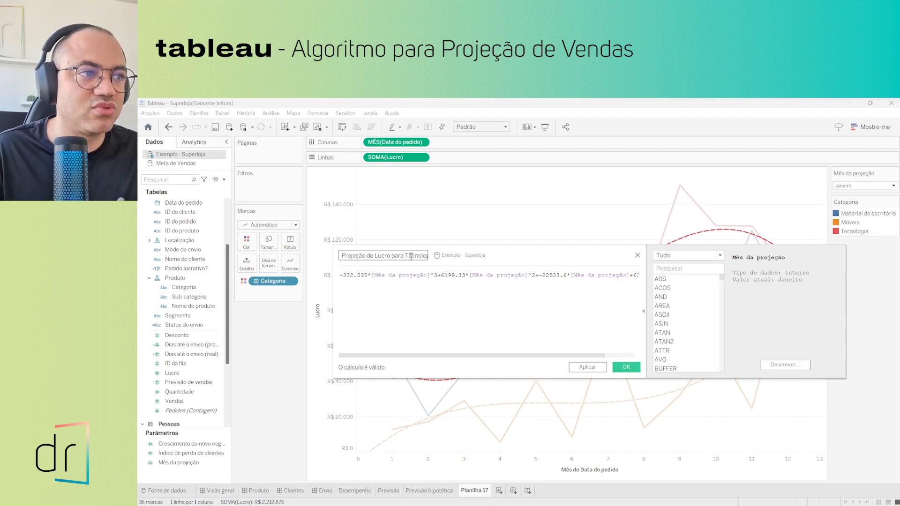
pyautogui.click(620, 370)
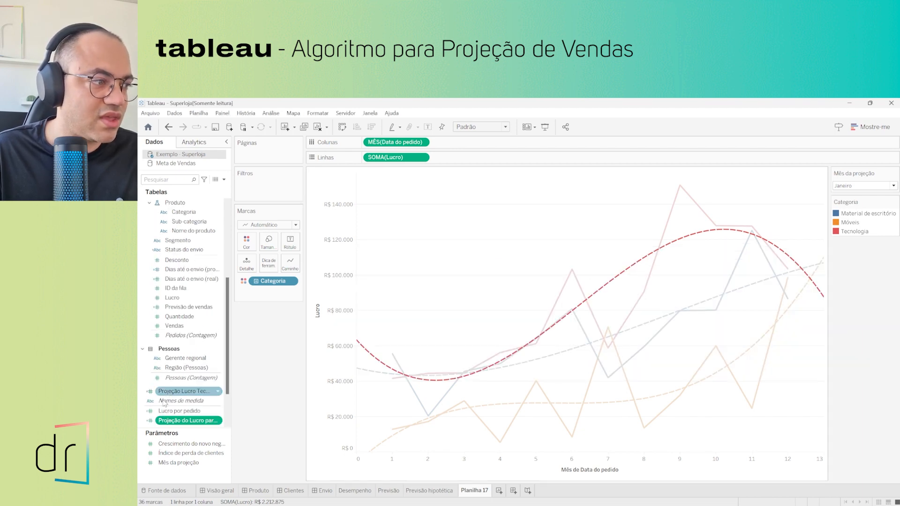
# Step: Delete the old Projeção Lucro Tecnologia field and widen the data pane so the new field's name is easier to read
pyautogui.click(194, 392)
pyautogui.rightClick(195, 394)
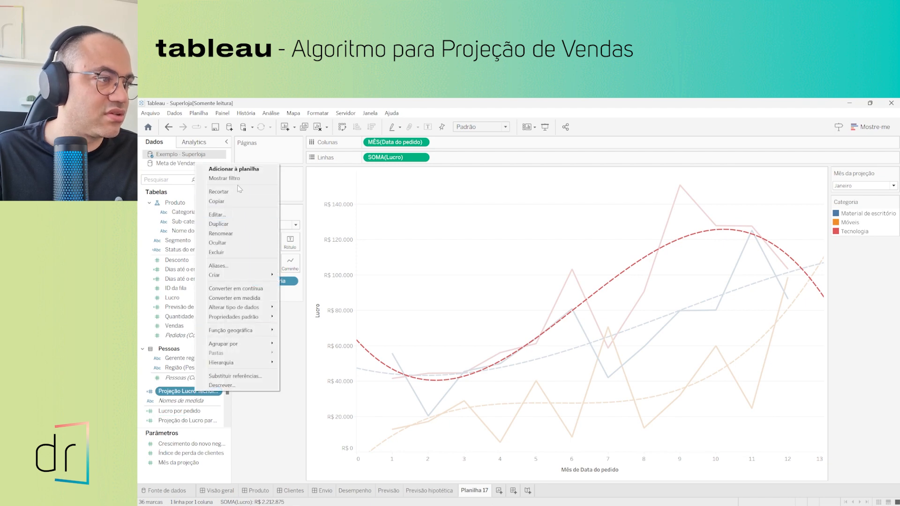
pyautogui.moveTo(237, 348)
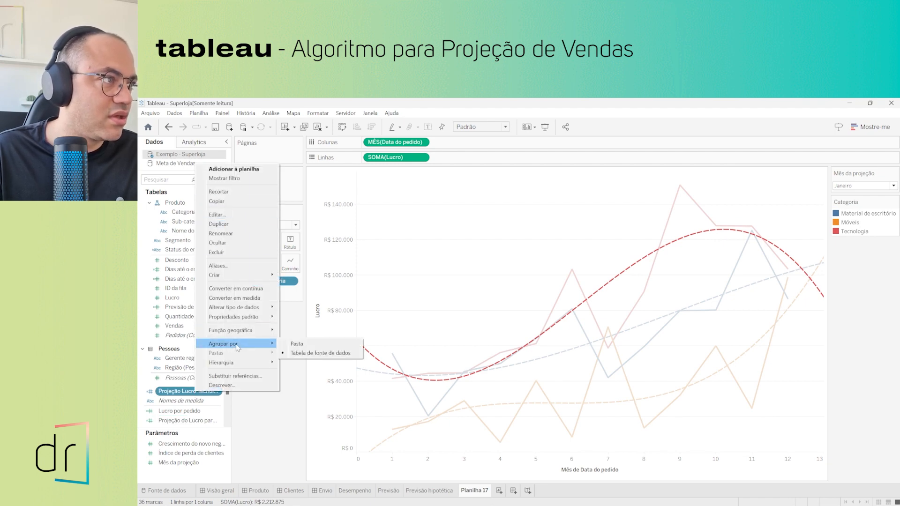
pyautogui.click(217, 252)
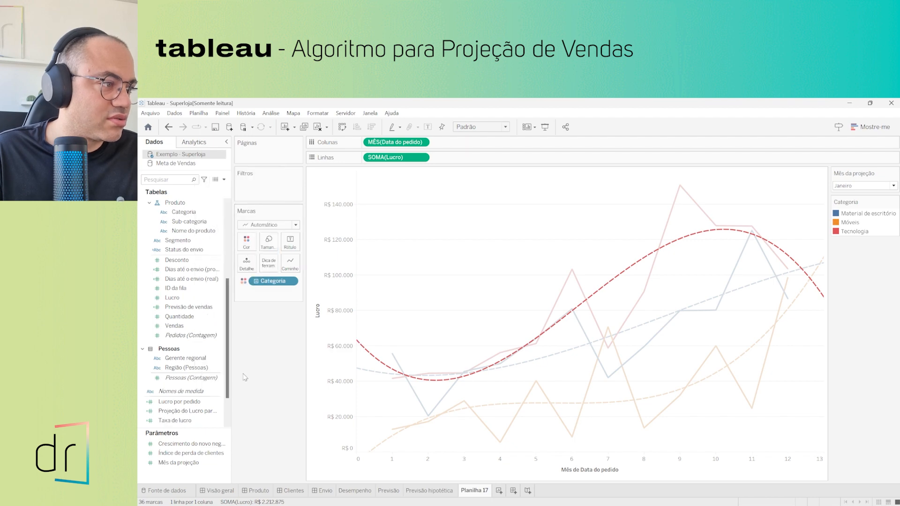
pyautogui.click(180, 412)
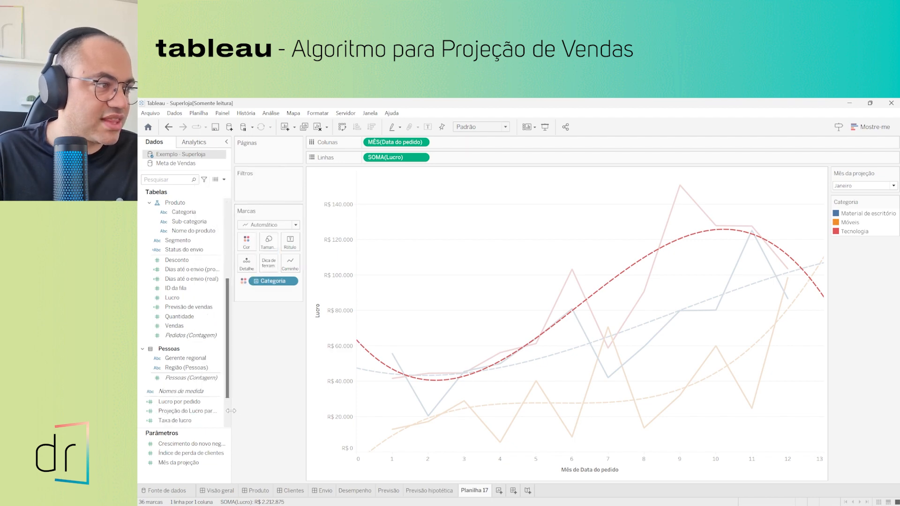
pyautogui.moveTo(231, 414); pyautogui.dragTo(248, 414)
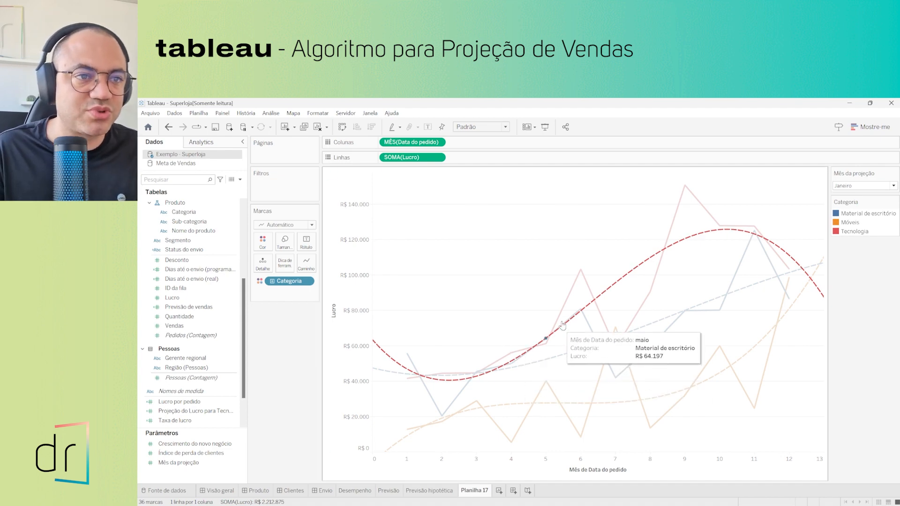
# Step: Inspect the polynomial trend equation, switch the chart's trend lines to the exponential model, and examine the new equations
pyautogui.click(198, 143)
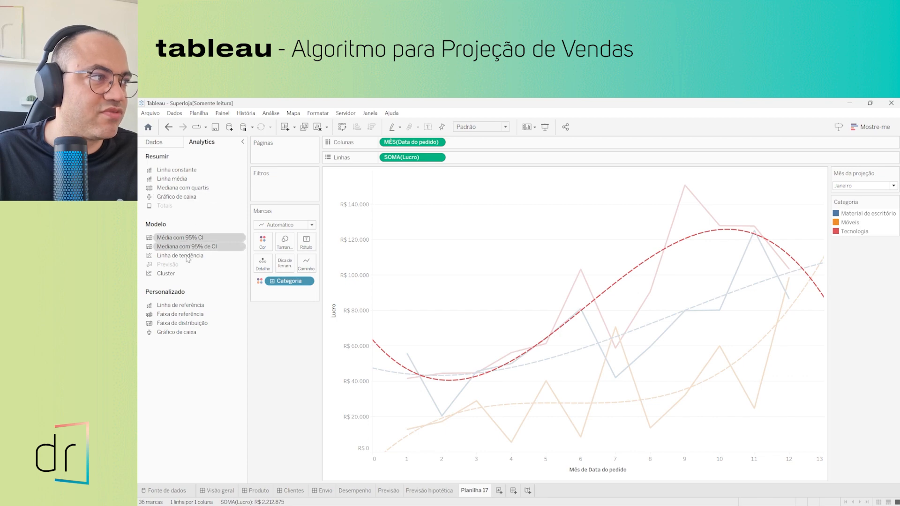
pyautogui.moveTo(199, 257)
pyautogui.mouseDown()
pyautogui.moveTo(322, 254)
pyautogui.moveTo(485, 228)
pyautogui.moveTo(510, 200)
pyautogui.moveTo(515, 228)
pyautogui.moveTo(361, 390)
pyautogui.moveTo(208, 260)
pyautogui.mouseUp()
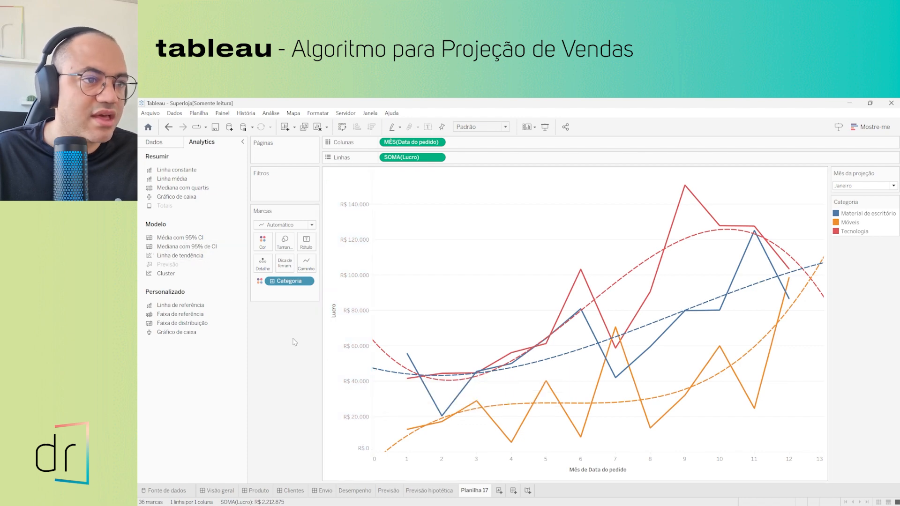
pyautogui.moveTo(423, 390)
pyautogui.moveTo(436, 406)
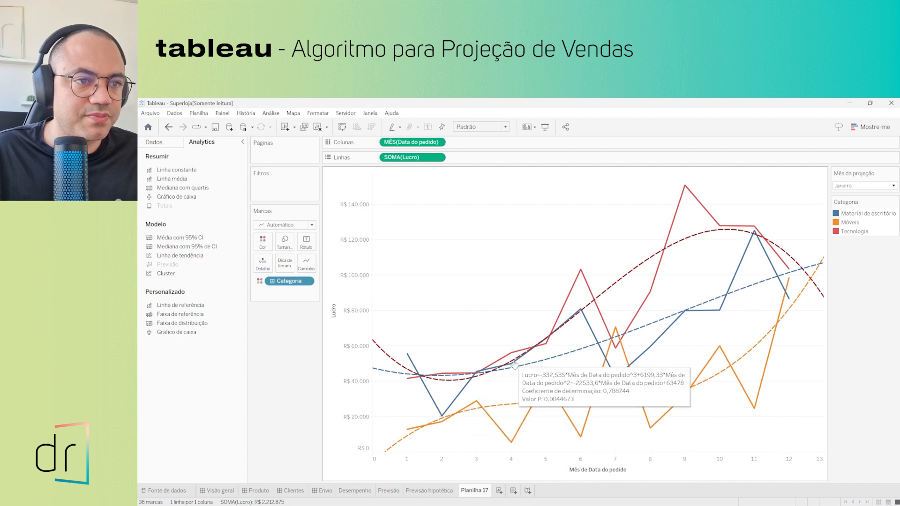
pyautogui.moveTo(584, 319)
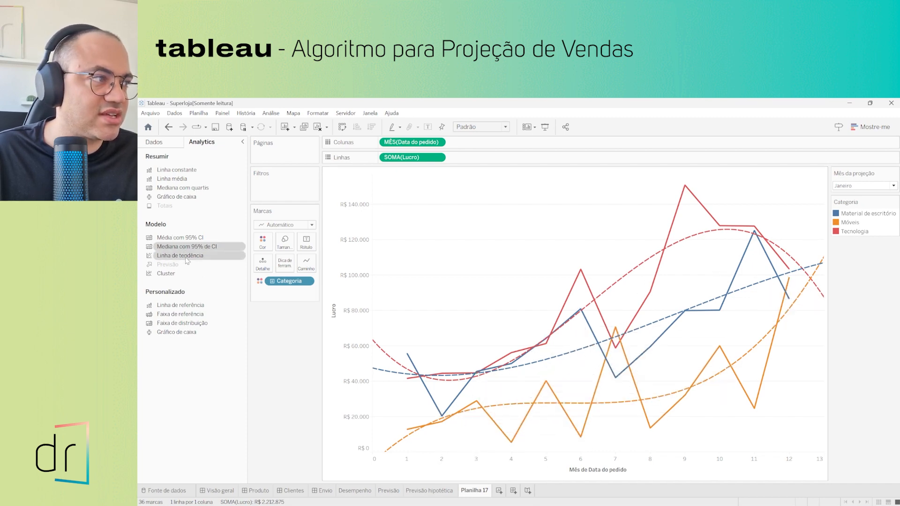
pyautogui.moveTo(186, 257); pyautogui.dragTo(505, 197)
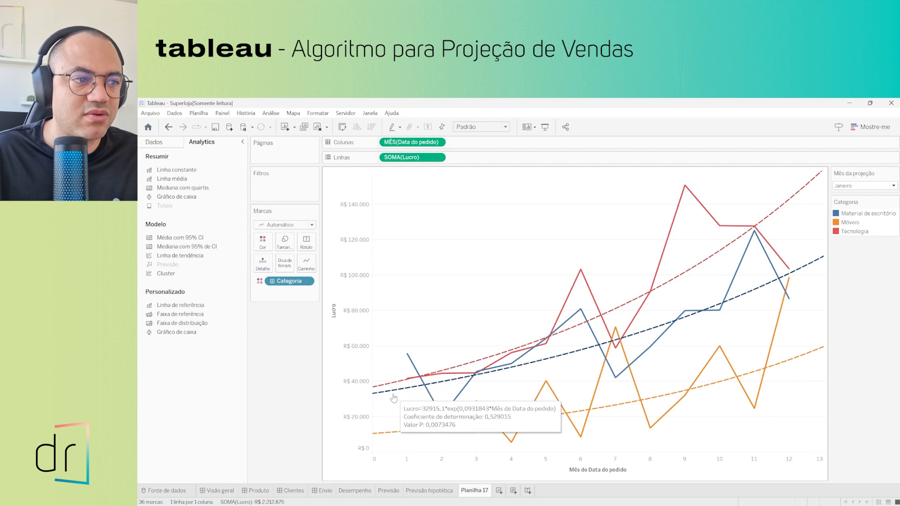
pyautogui.moveTo(662, 328)
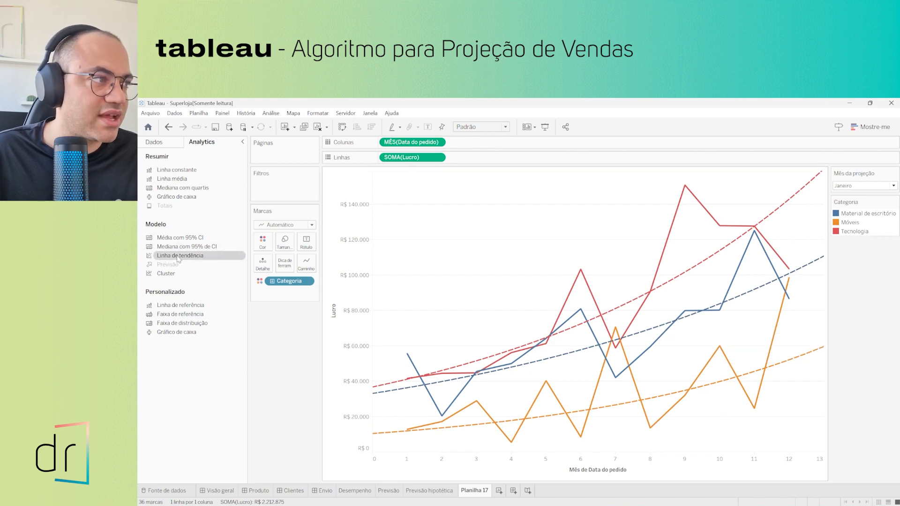
# Step: Switch the chart's trend lines to the linear model and open the description of the Material de escritório trend line
pyautogui.moveTo(178, 256); pyautogui.dragTo(423, 198)
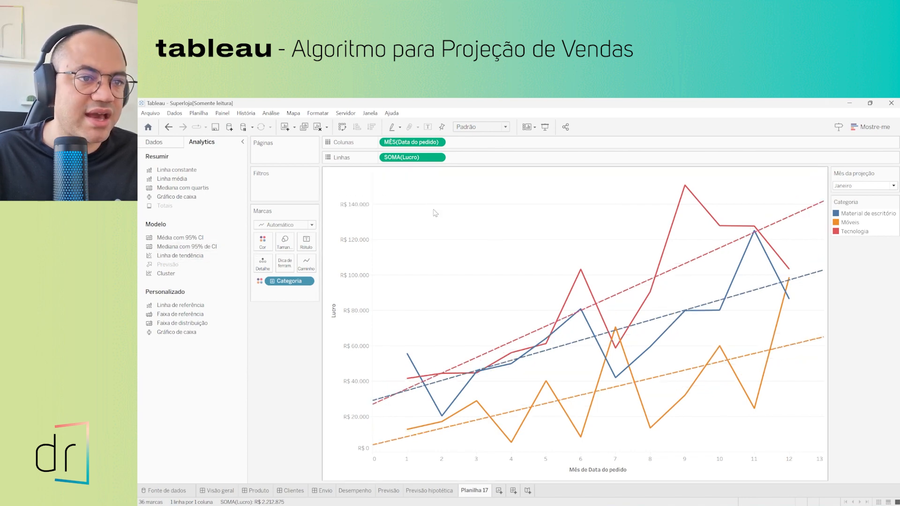
pyautogui.moveTo(573, 347)
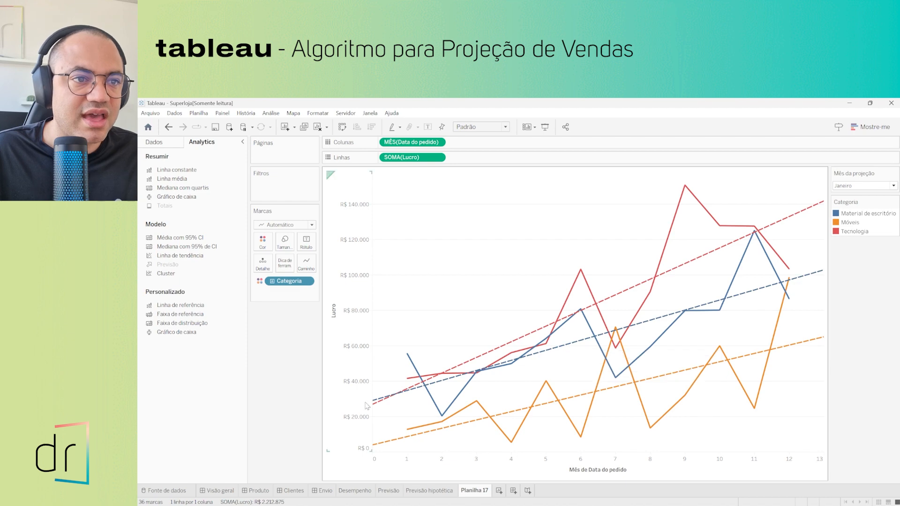
pyautogui.rightClick(560, 350)
pyautogui.click(577, 353)
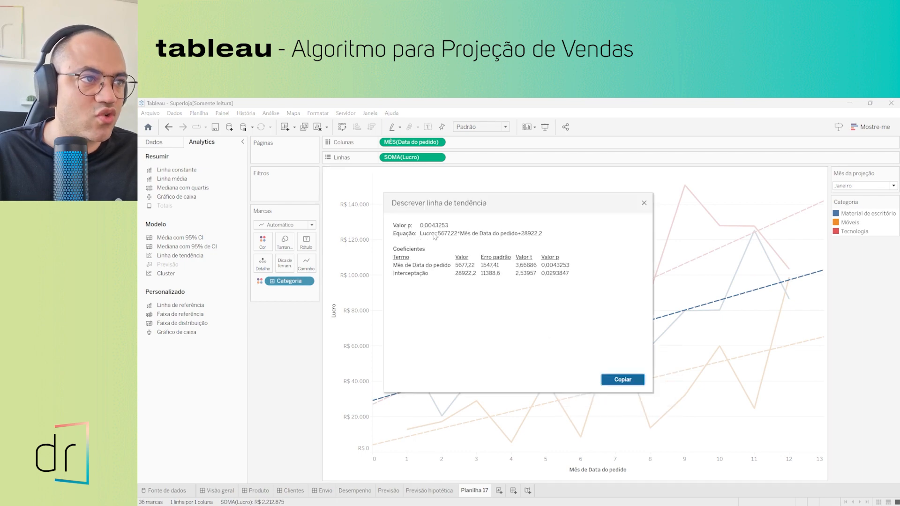
# Step: Copy the equation's expression 5677,22*Mês de Data do pedido+28922,2 from the trend line description and close the description
pyautogui.moveTo(437, 234); pyautogui.dragTo(545, 234)
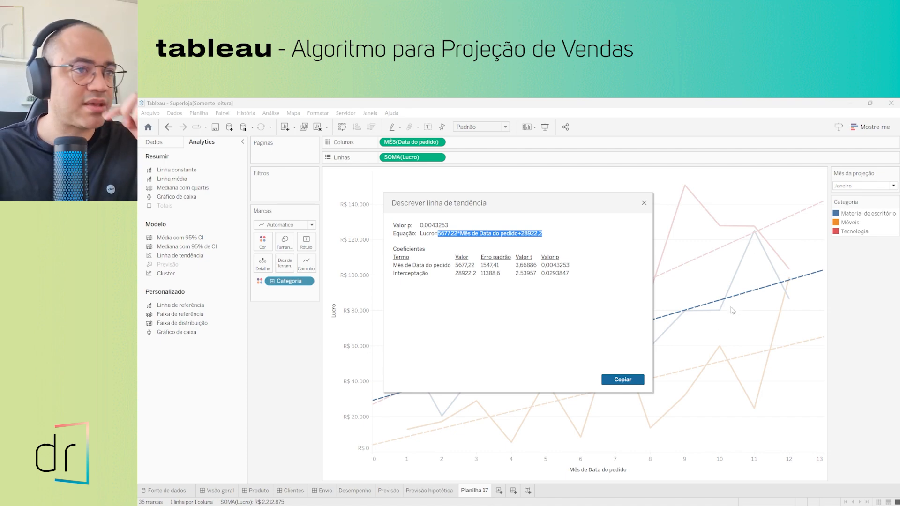
pyautogui.click(473, 236)
pyautogui.moveTo(437, 235); pyautogui.dragTo(530, 236)
pyautogui.moveTo(438, 234); pyautogui.dragTo(550, 240)
pyautogui.hotkey('ctrl', 'c')
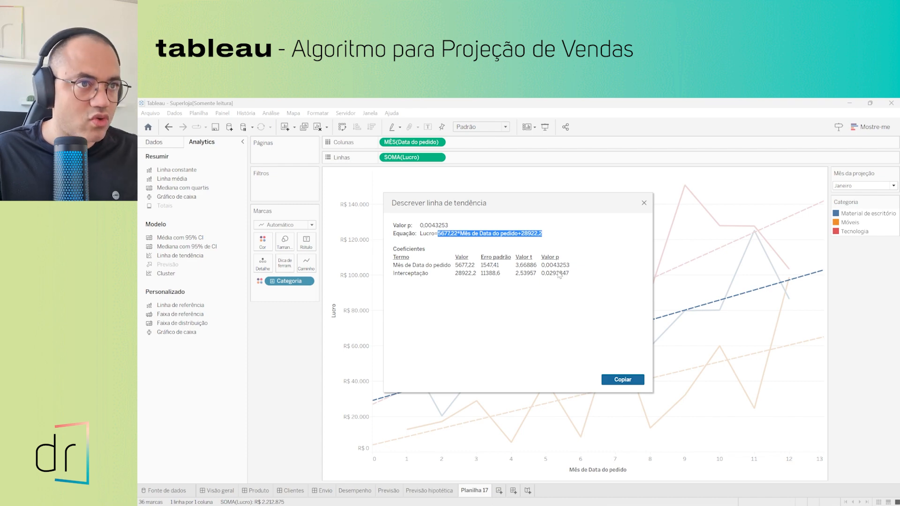
pyautogui.click(643, 203)
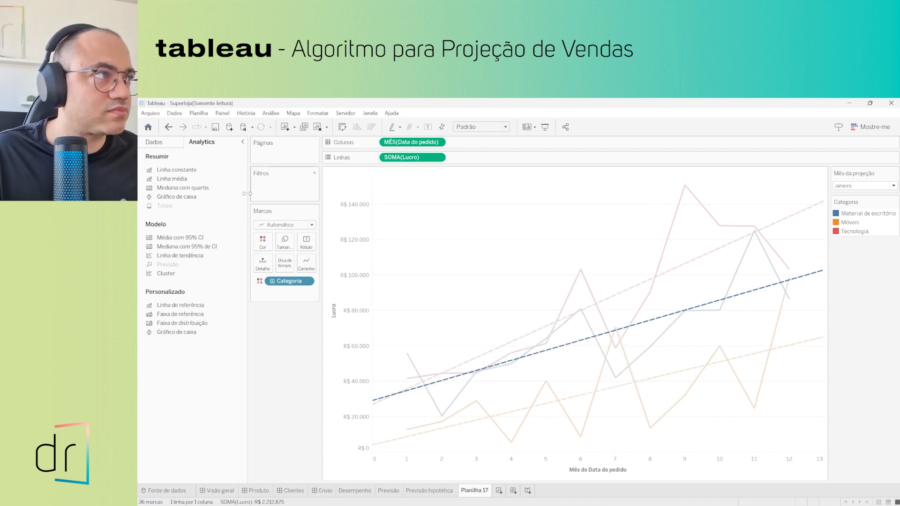
# Step: Create a calculated field named "Projeção de Lucro para MAterial de Escritório"
pyautogui.click(178, 142)
pyautogui.click(240, 180)
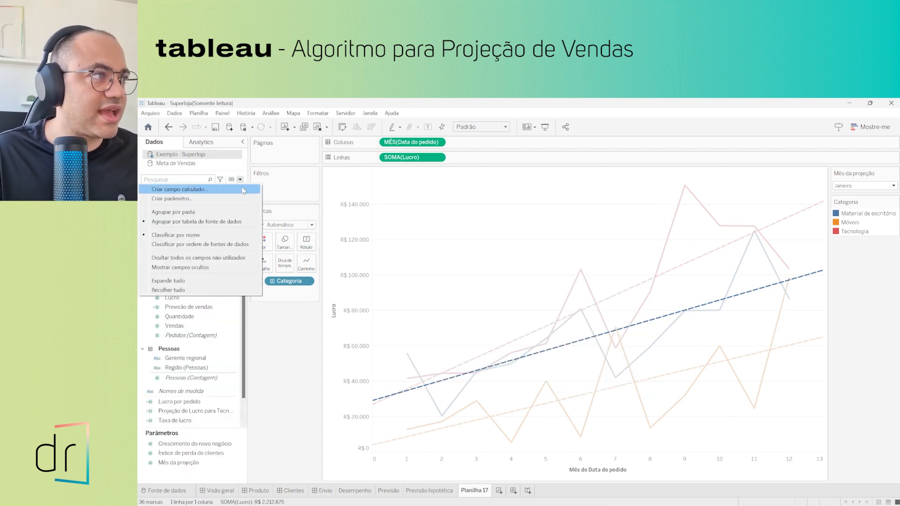
pyautogui.click(234, 190)
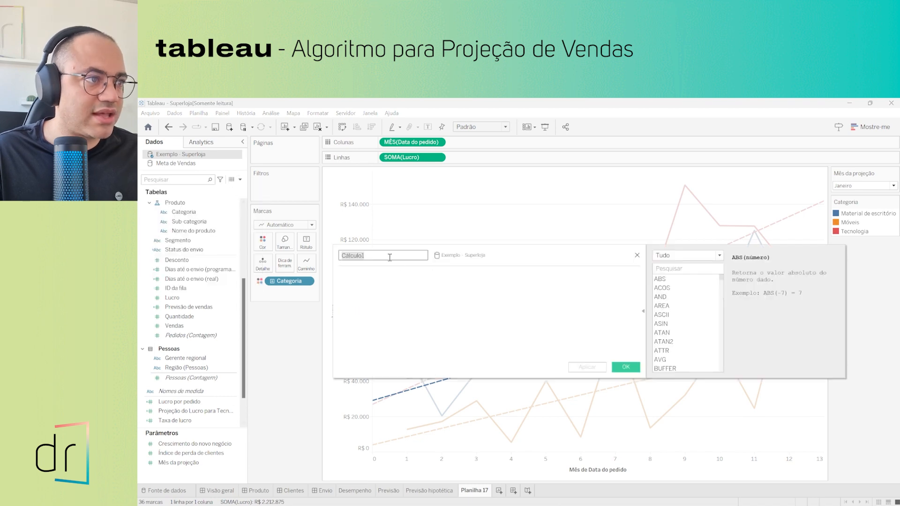
pyautogui.write('PRojec')
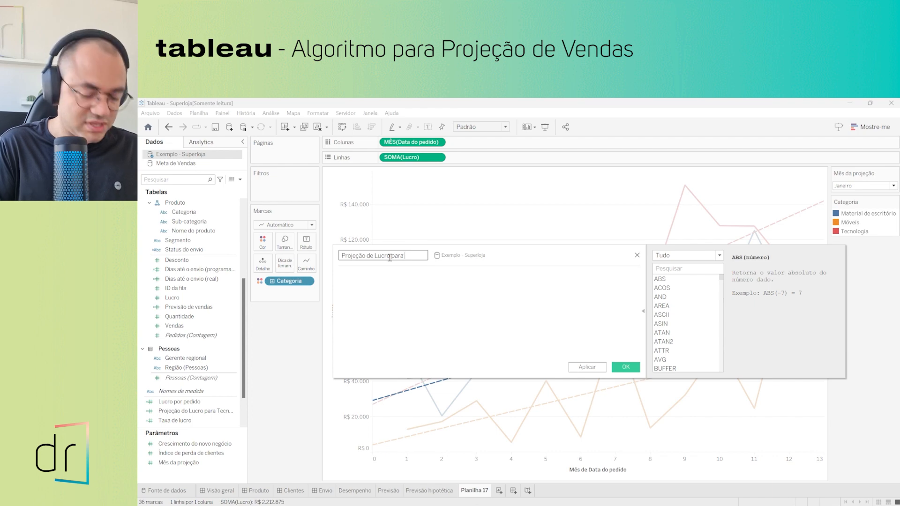
pyautogui.write('al de')
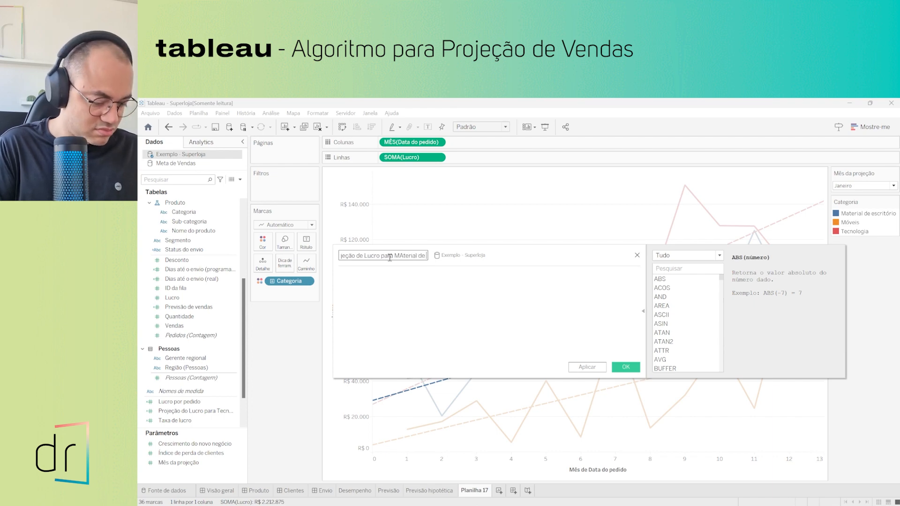
pyautogui.write(' Escritório')
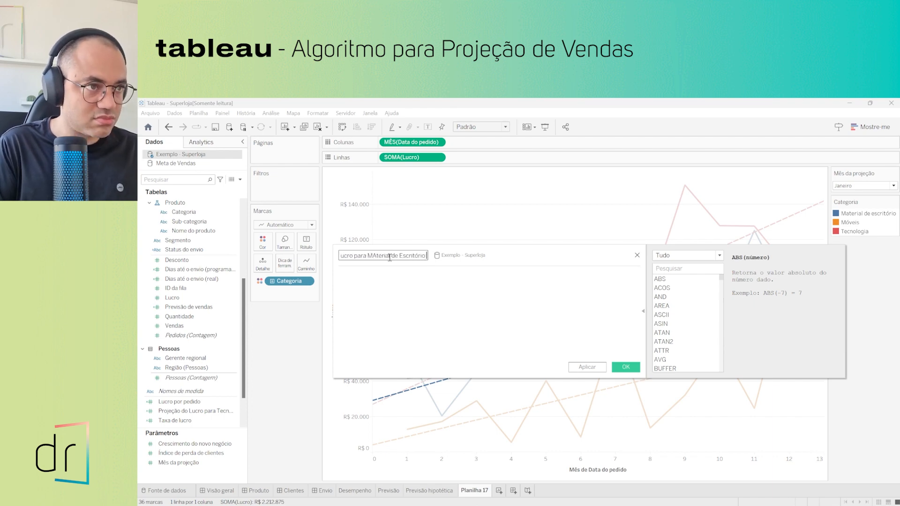
# Step: Paste the copied equation into the calculation and replace the decimal commas with points, giving coefficients 5677.22 and 28922.2
pyautogui.click(396, 276)
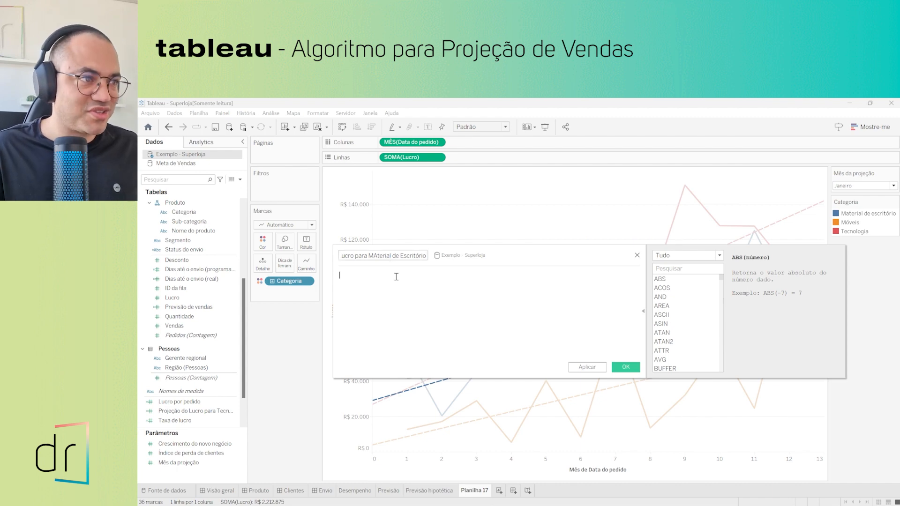
pyautogui.hotkey('ctrl', 'v')
pyautogui.moveTo(421, 277); pyautogui.dragTo(351, 275)
pyautogui.click(350, 276)
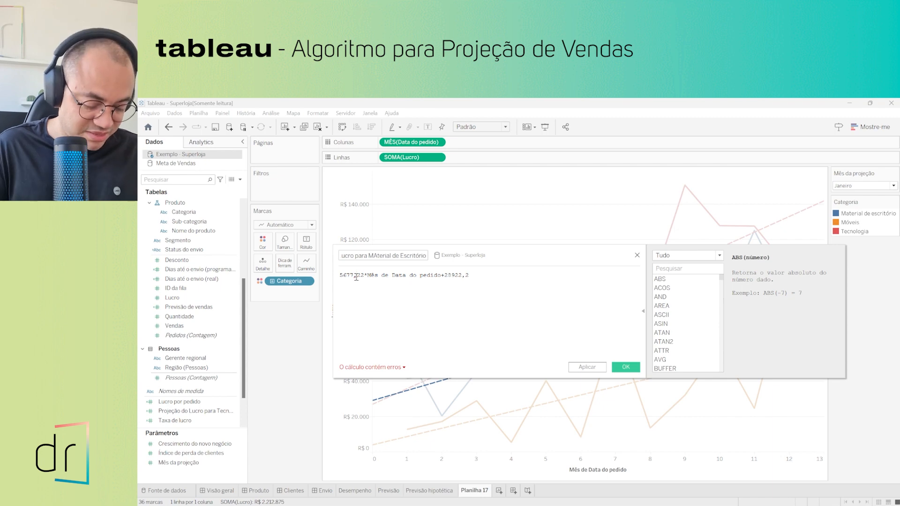
pyautogui.press('BackSpace')
pyautogui.write('.')
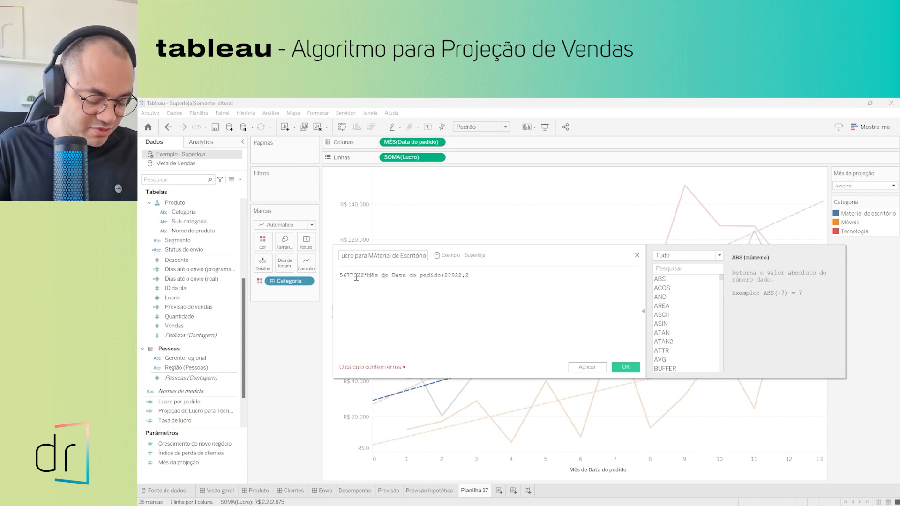
pyautogui.press('BackSpace')
pyautogui.write('.')
# Step: Replace "Mês de Data do pedido" in the formula with the [Mês da projeção] parameter and save the calculated field
pyautogui.press('Left')
pyautogui.press('Left')
pyautogui.press('Left')
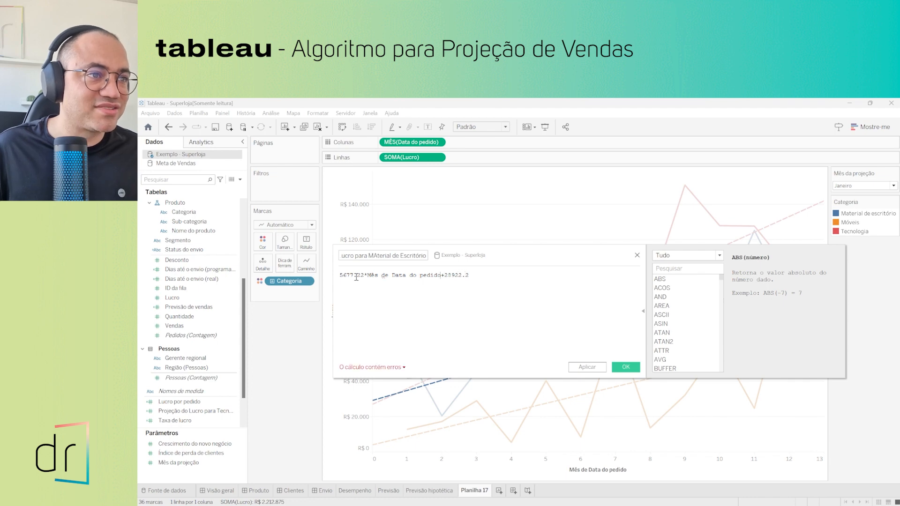
pyautogui.hotkey('shift', 'Left')
pyautogui.hotkey('shift', 'Left')
pyautogui.hotkey('shift', 'Left')
pyautogui.hotkey('shift', 'Left')
pyautogui.hotkey('shift', 'Left')
pyautogui.hotkey('shift', 'Left')
pyautogui.hotkey('shift', 'Left')
pyautogui.hotkey('shift', 'Left')
pyautogui.hotkey('shift', 'Left')
pyautogui.hotkey('shift', 'Left')
pyautogui.hotkey('shift', 'Left')
pyautogui.hotkey('shift', 'Left')
pyautogui.hotkey('shift', 'Left')
pyautogui.hotkey('shift', 'Left')
pyautogui.hotkey('shift', 'Left')
pyautogui.hotkey('shift', 'Left')
pyautogui.hotkey('shift', 'Left')
pyautogui.hotkey('shift', 'Left')
pyautogui.hotkey('shift', 'Left')
pyautogui.hotkey('shift', 'Left')
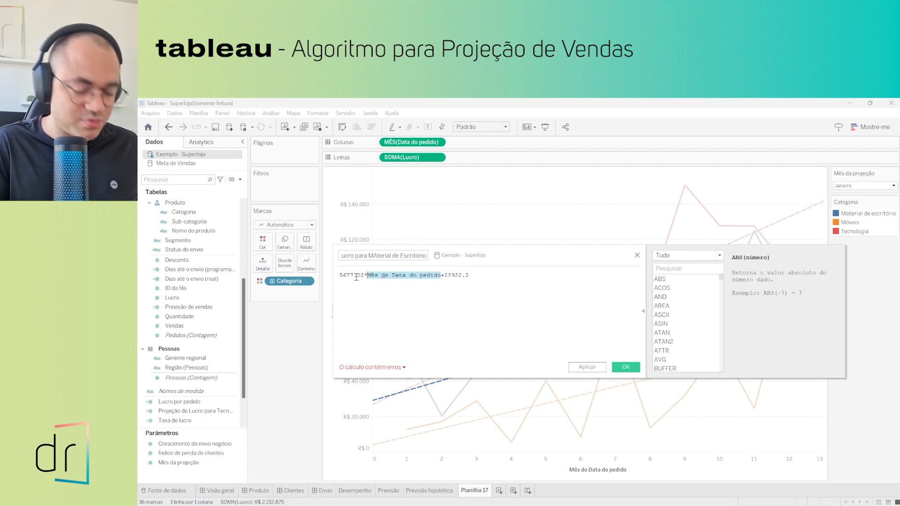
pyautogui.write('Mês')
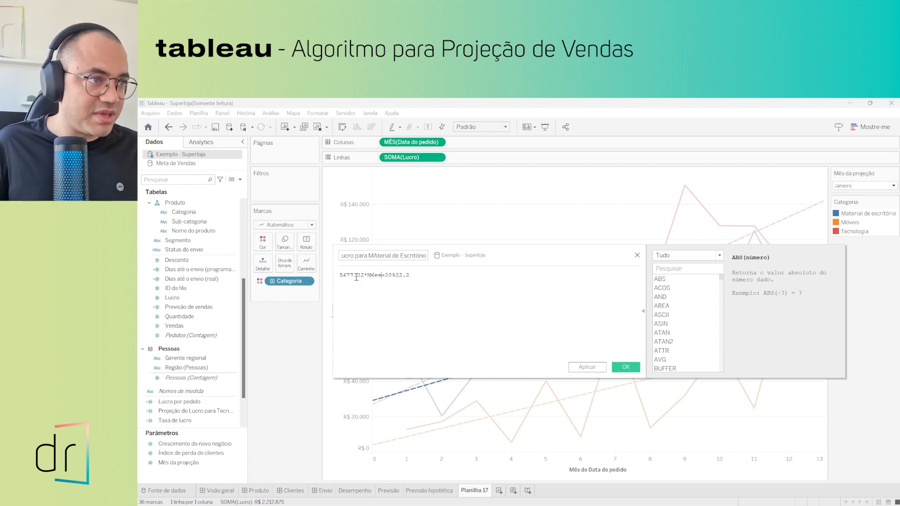
pyautogui.press('BackSpace')
pyautogui.write('ê')
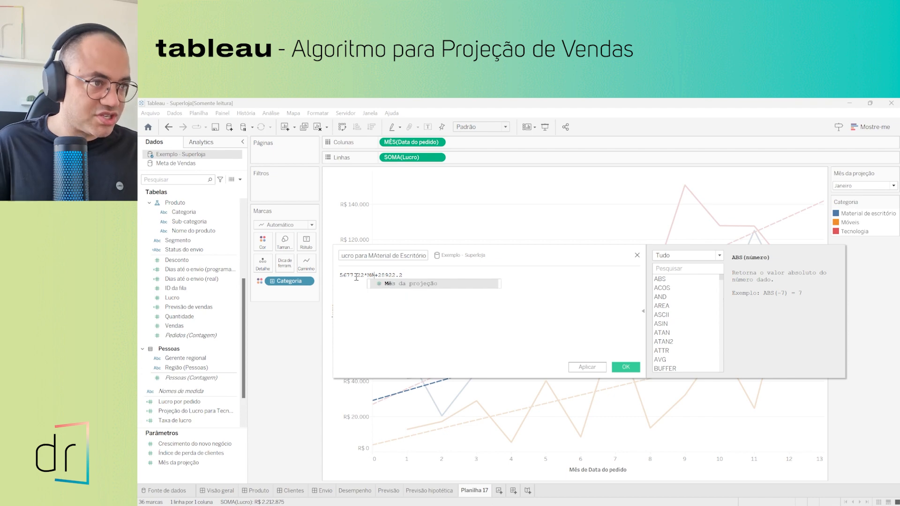
pyautogui.press('Return')
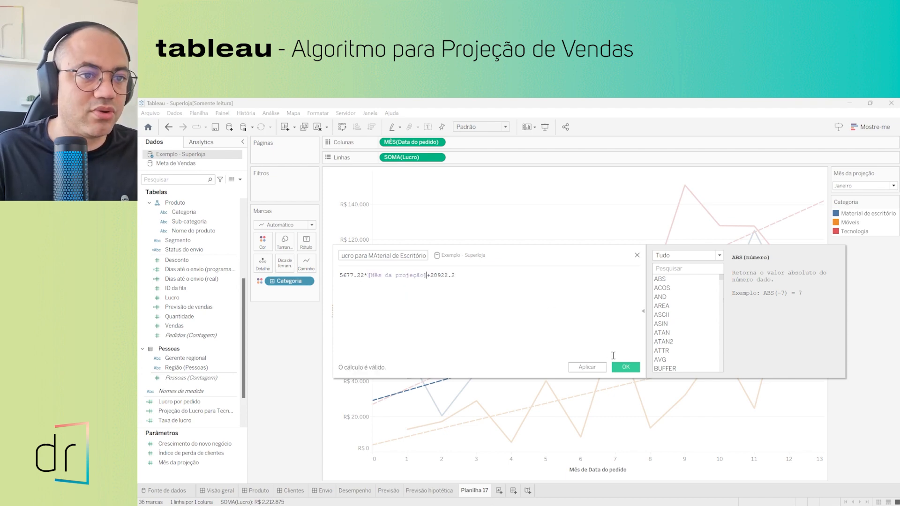
pyautogui.click(624, 368)
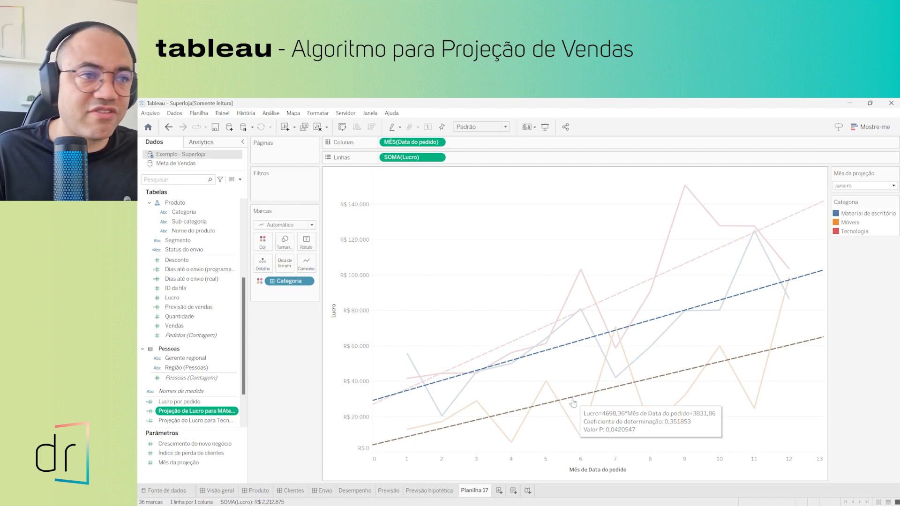
# Step: Try the logarithmic, exponential, polynomial and power trend models in turn and compare their fit for Móveis
pyautogui.click(202, 141)
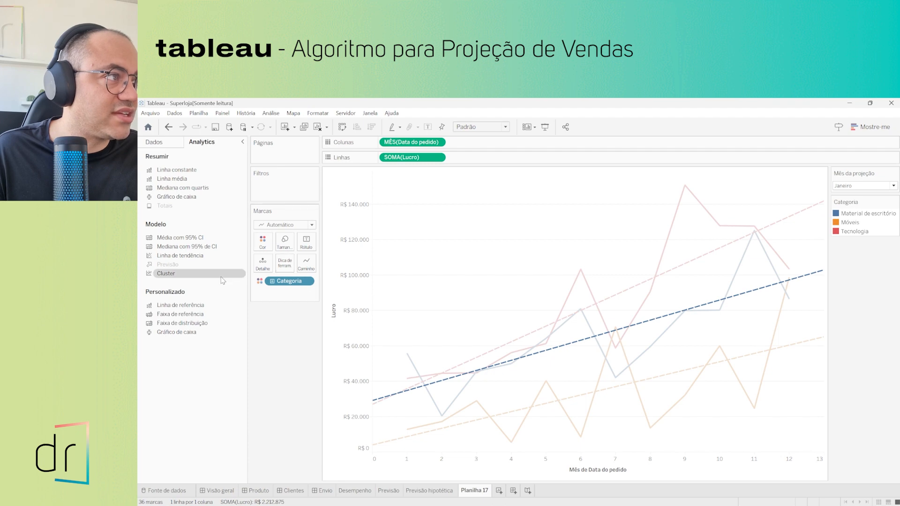
pyautogui.click(342, 462)
pyautogui.moveTo(449, 429)
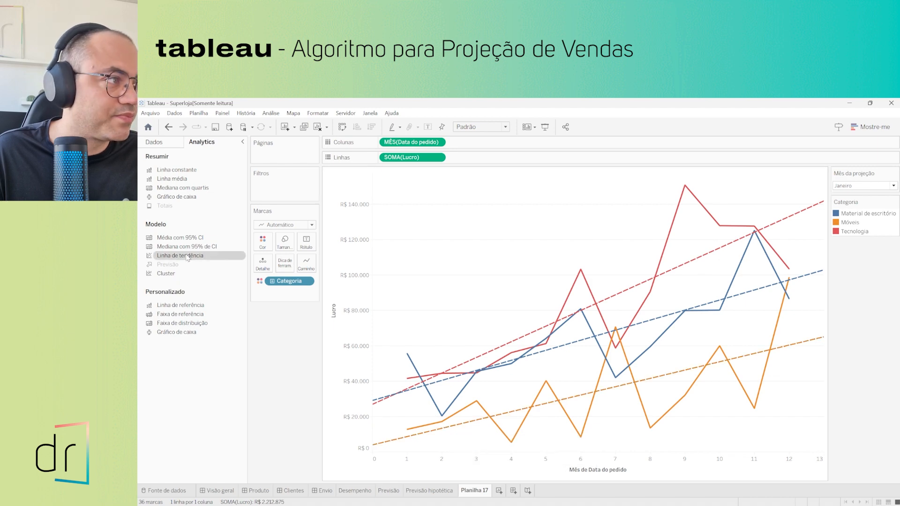
pyautogui.moveTo(187, 257); pyautogui.dragTo(475, 192)
pyautogui.moveTo(503, 404)
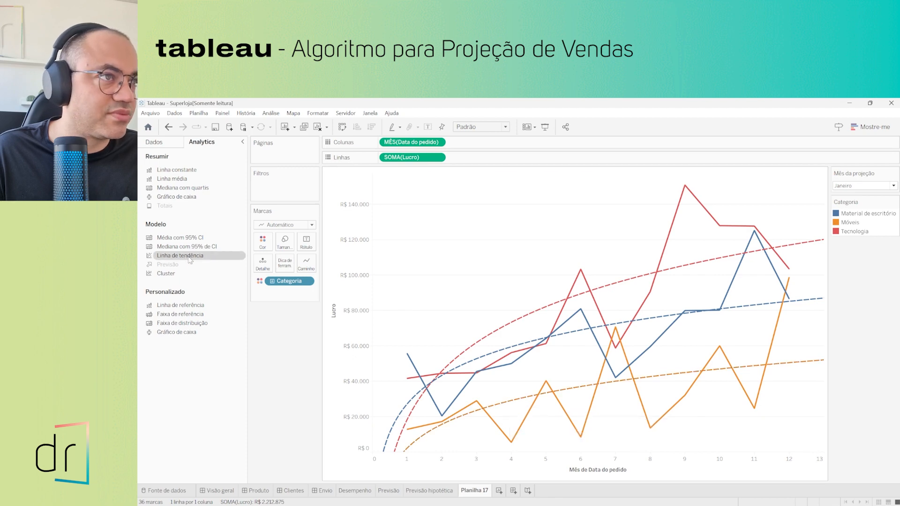
pyautogui.moveTo(187, 256); pyautogui.dragTo(503, 202)
pyautogui.moveTo(512, 422)
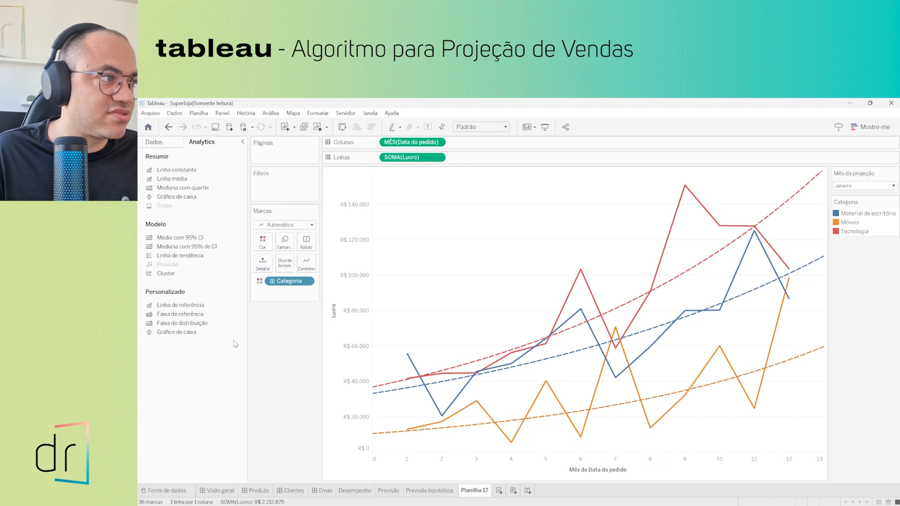
pyautogui.moveTo(197, 259); pyautogui.dragTo(552, 202)
pyautogui.moveTo(510, 411)
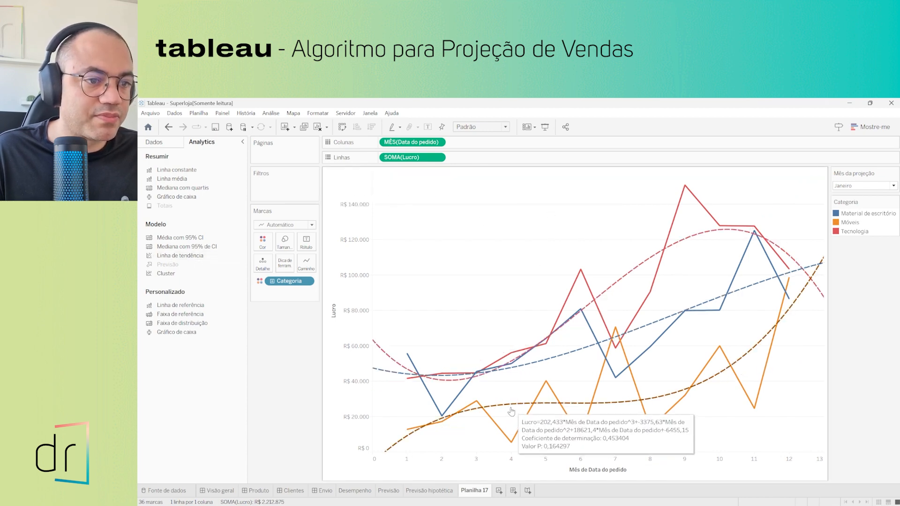
pyautogui.moveTo(185, 256); pyautogui.dragTo(604, 199)
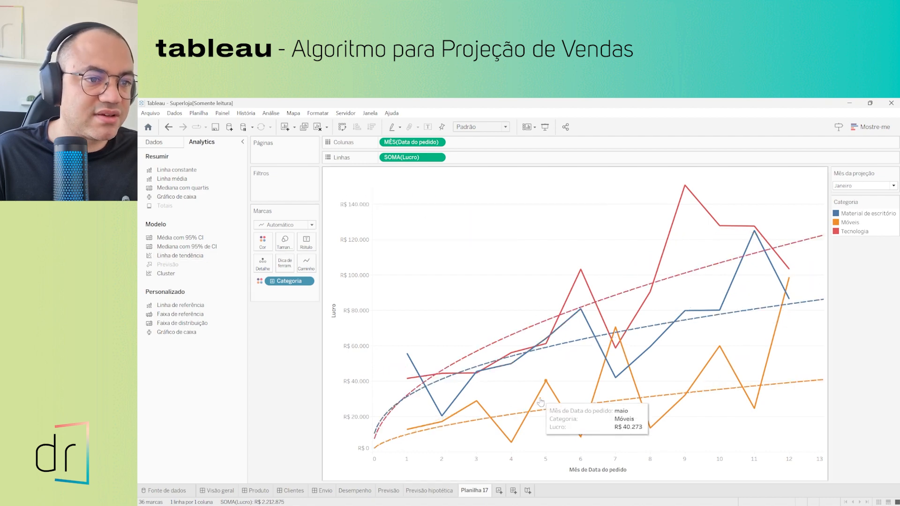
pyautogui.moveTo(552, 412)
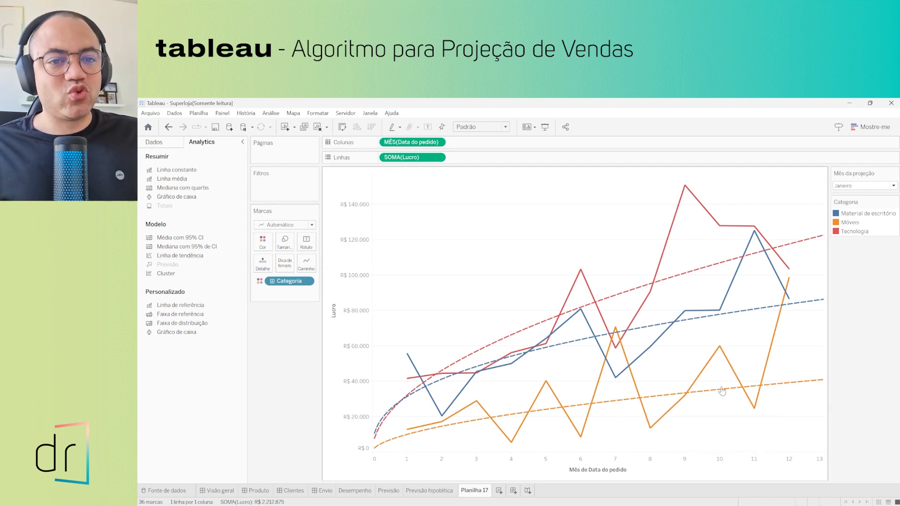
pyautogui.moveTo(636, 395)
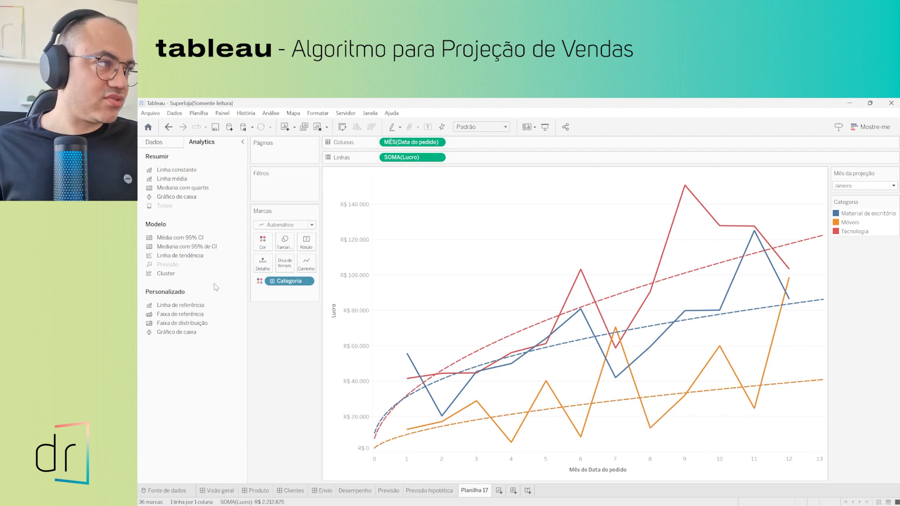
# Step: Set the trend lines to the linear model, check the Móveis line's equation and fit, and open that line's description
pyautogui.moveTo(169, 260); pyautogui.dragTo(422, 192)
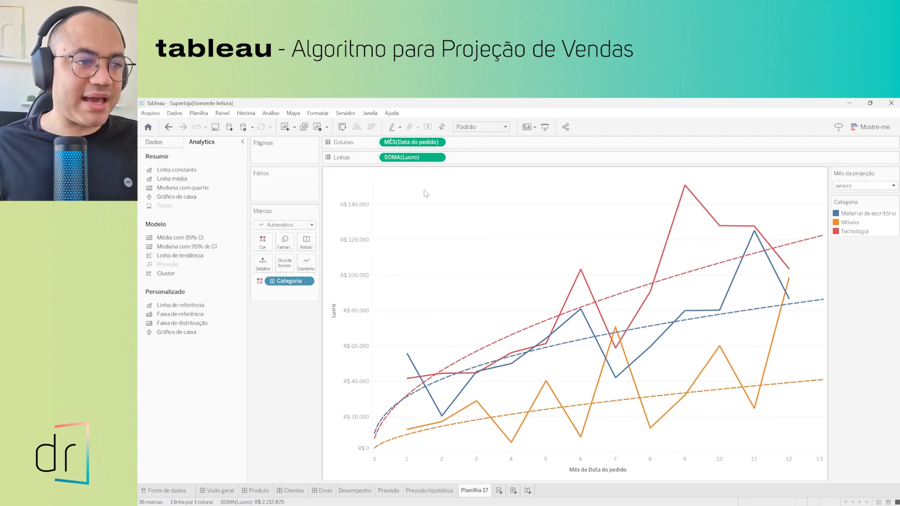
pyautogui.moveTo(513, 413)
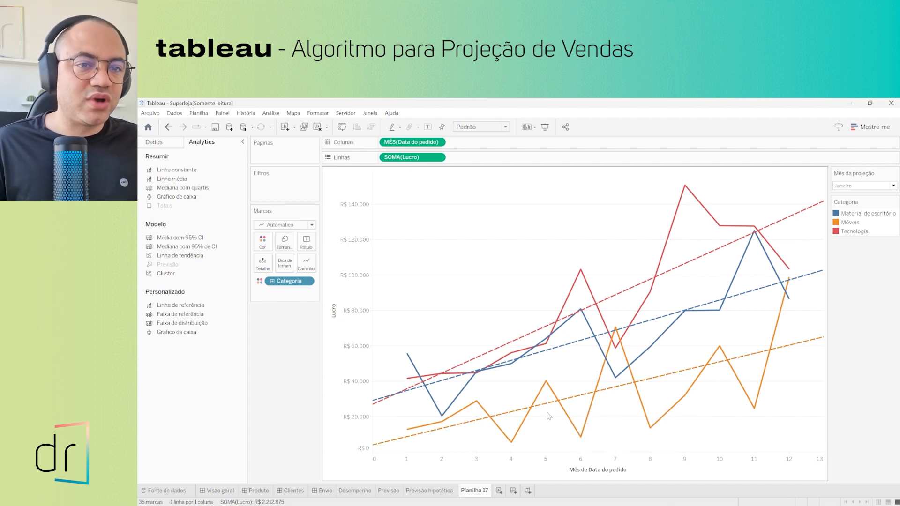
pyautogui.moveTo(695, 371)
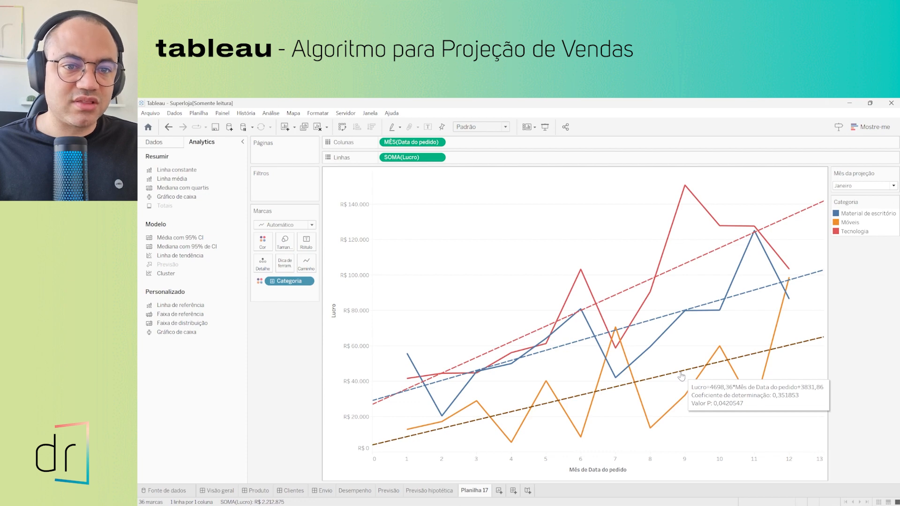
pyautogui.moveTo(647, 325)
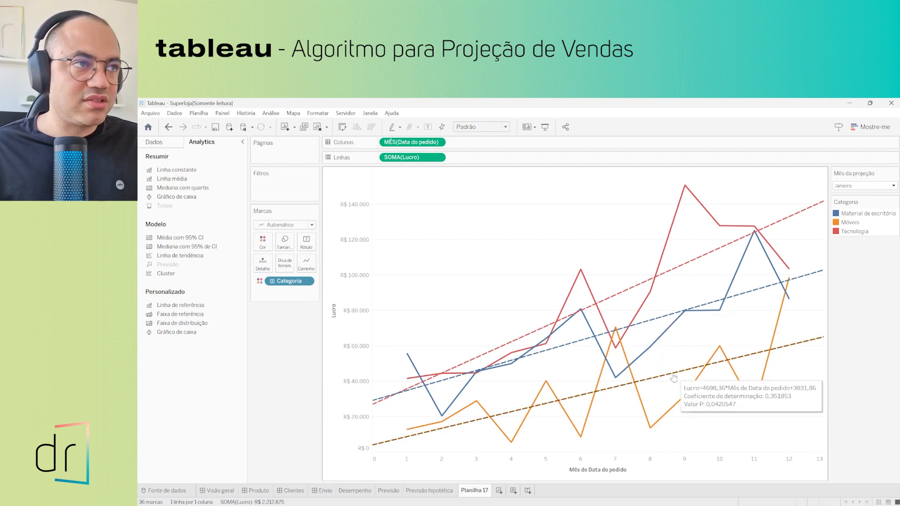
pyautogui.moveTo(201, 258)
pyautogui.mouseDown()
pyautogui.moveTo(262, 257)
pyautogui.moveTo(207, 260)
pyautogui.mouseUp()
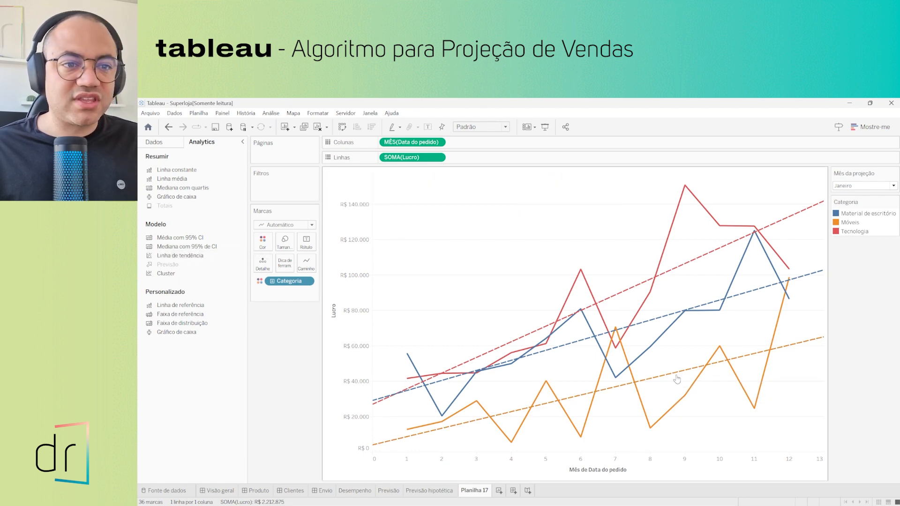
pyautogui.moveTo(674, 377)
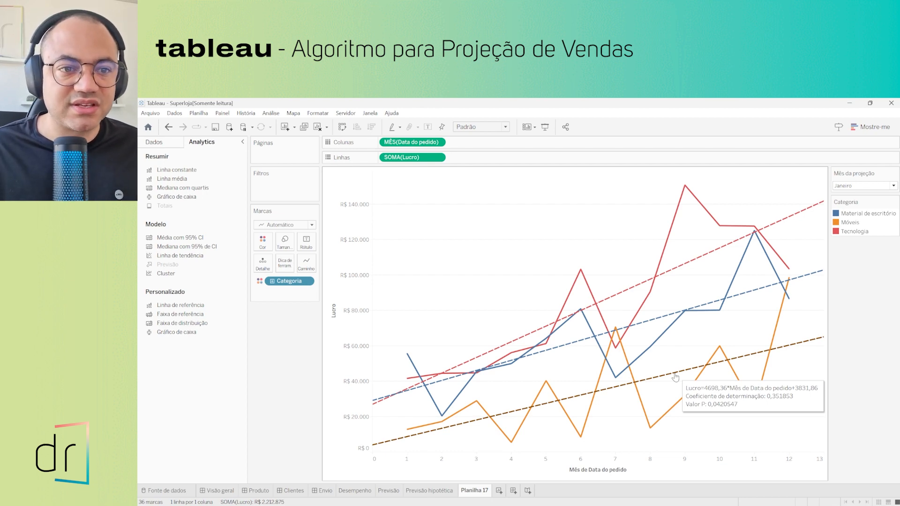
pyautogui.rightClick(675, 377)
pyautogui.click(697, 379)
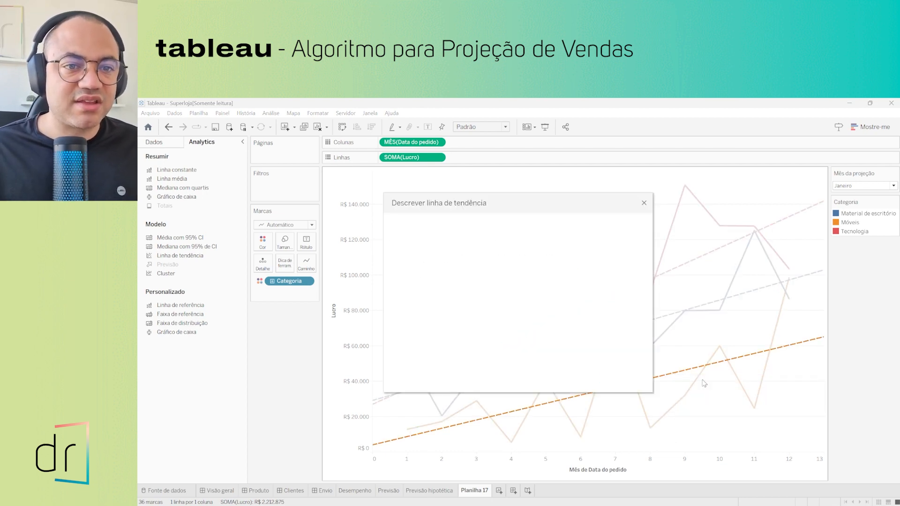
# Step: Copy the right-hand side of the Móveis trend line equation from its description and close the description
pyautogui.moveTo(437, 234); pyautogui.dragTo(543, 235)
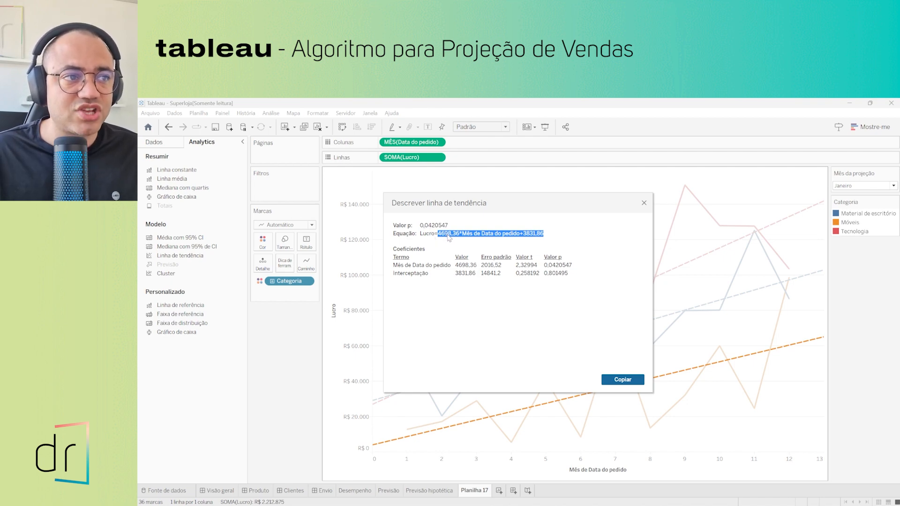
pyautogui.click(471, 234)
pyautogui.moveTo(438, 234); pyautogui.dragTo(566, 245)
pyautogui.hotkey('ctrl', 'c')
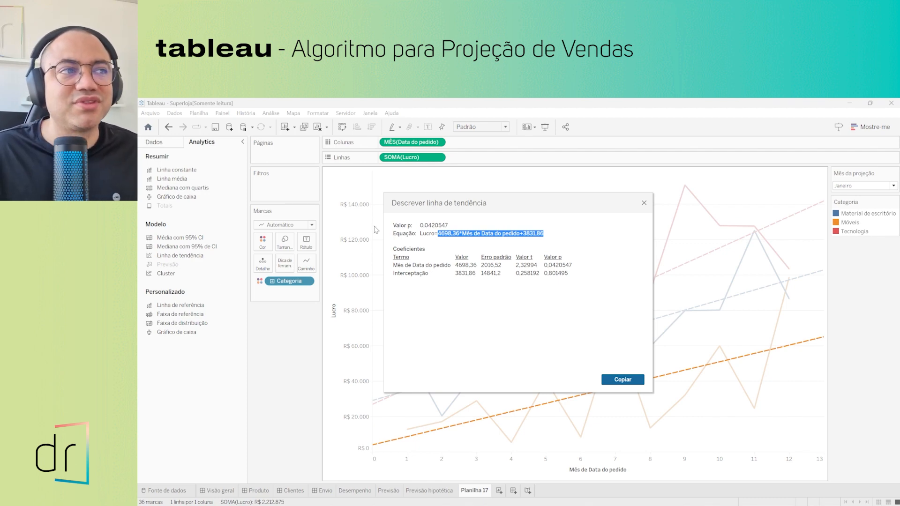
pyautogui.click(643, 203)
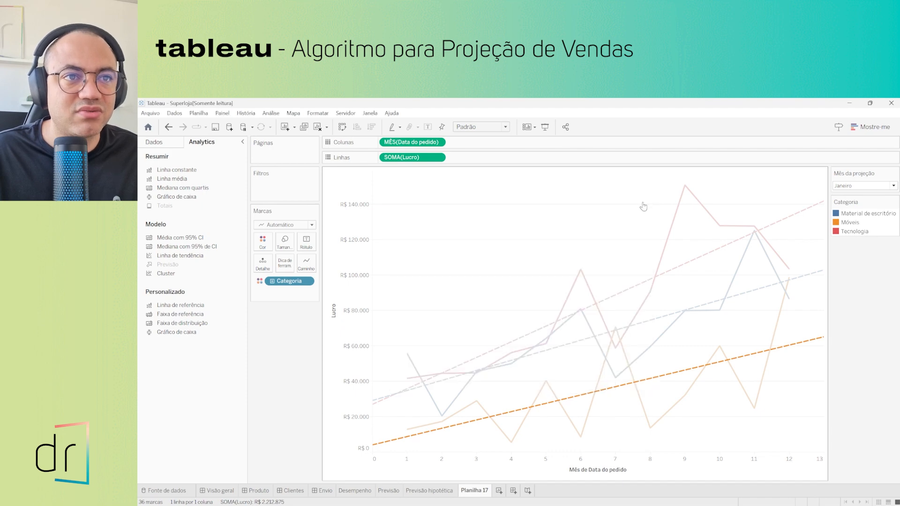
# Step: Create a calculated field named "Projeção de Lucro para Móveis"
pyautogui.click(154, 142)
pyautogui.click(240, 179)
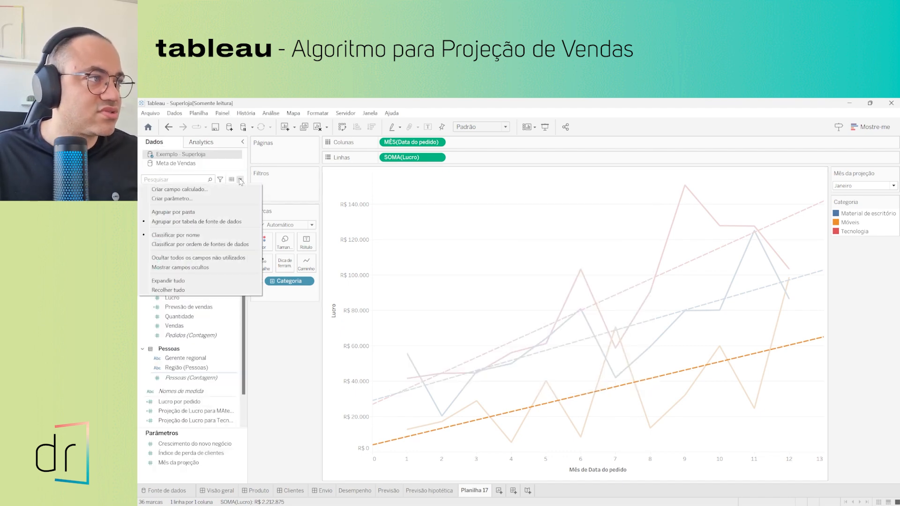
pyautogui.click(225, 194)
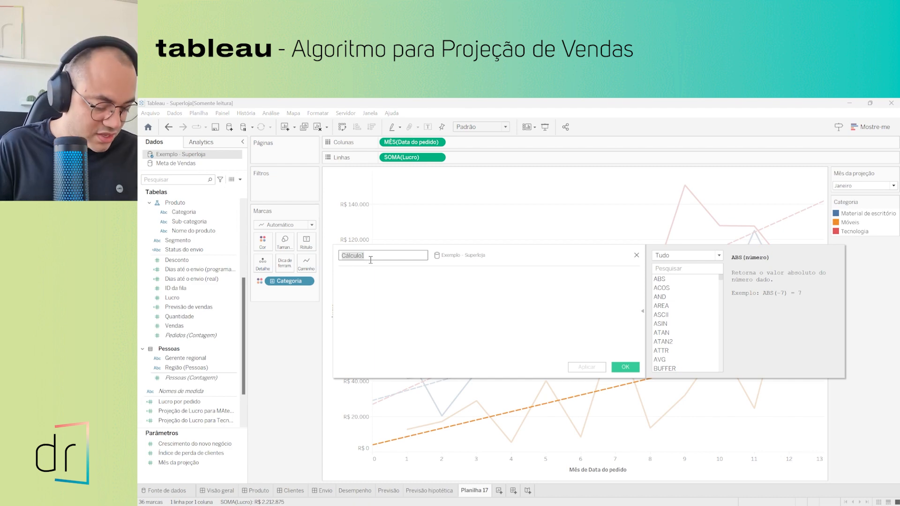
pyautogui.write('Projeção de Lucro para Móveis')
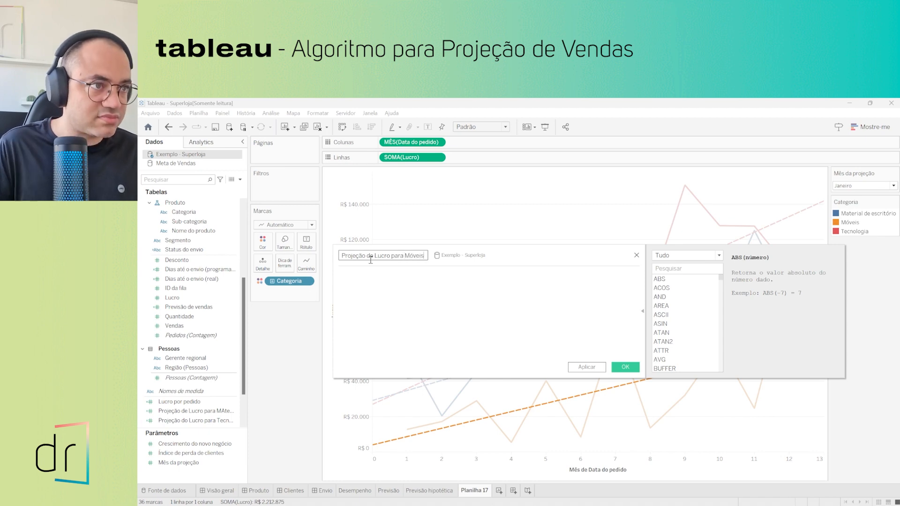
# Step: Paste the copied equation into the Móveis calculation and replace the decimal commas with points, giving coefficients 4698.36 and 3831.86
pyautogui.click(364, 270)
pyautogui.hotkey('ctrl', 'v')
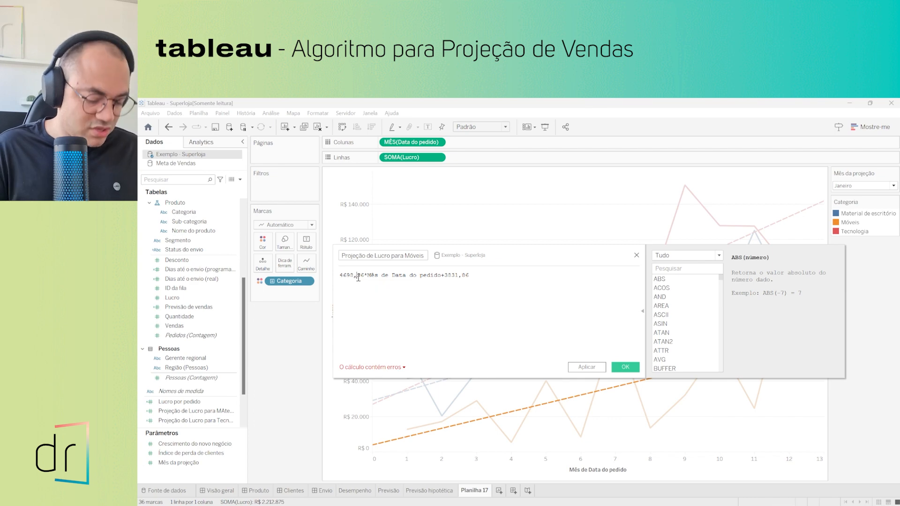
pyautogui.press('BackSpace')
pyautogui.write('.')
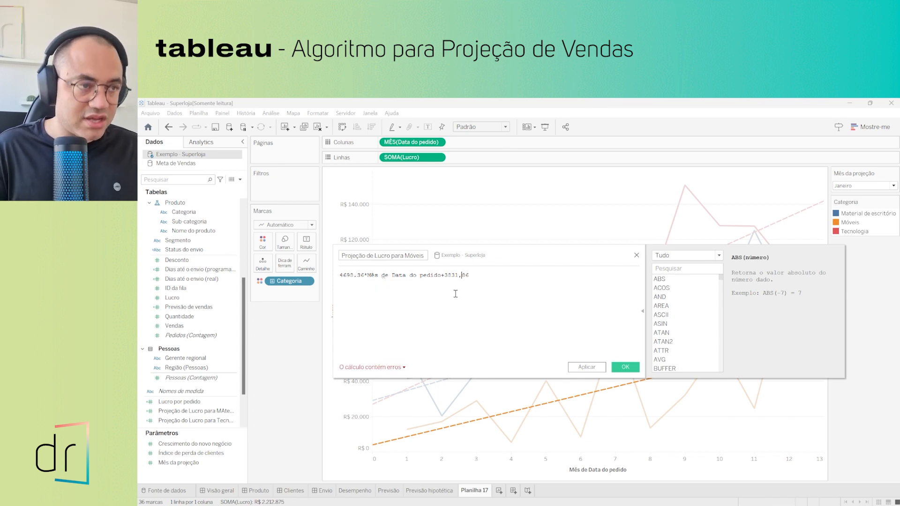
pyautogui.press('BackSpace')
pyautogui.write('.')
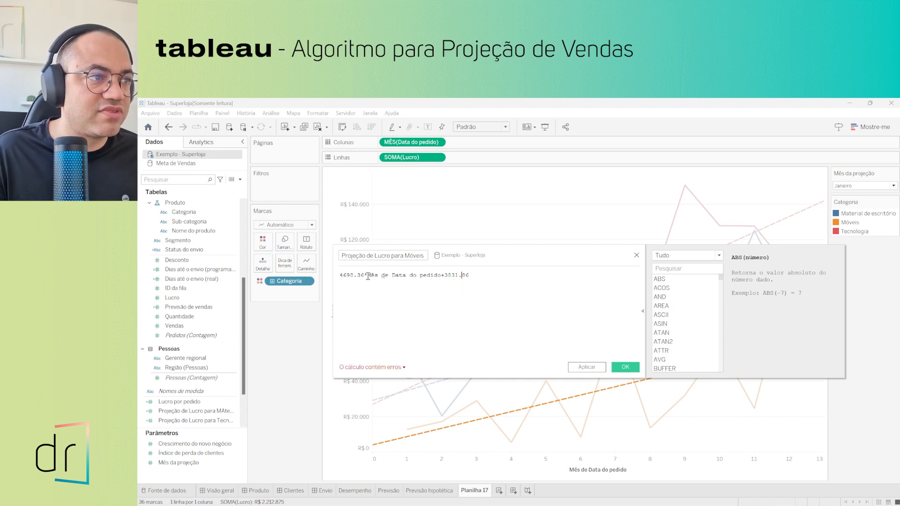
# Step: Substitute the [Mês da projeção] parameter for "Mês de Data do pedido" in the Móveis formula and save the calculated field
pyautogui.moveTo(367, 277); pyautogui.dragTo(440, 278)
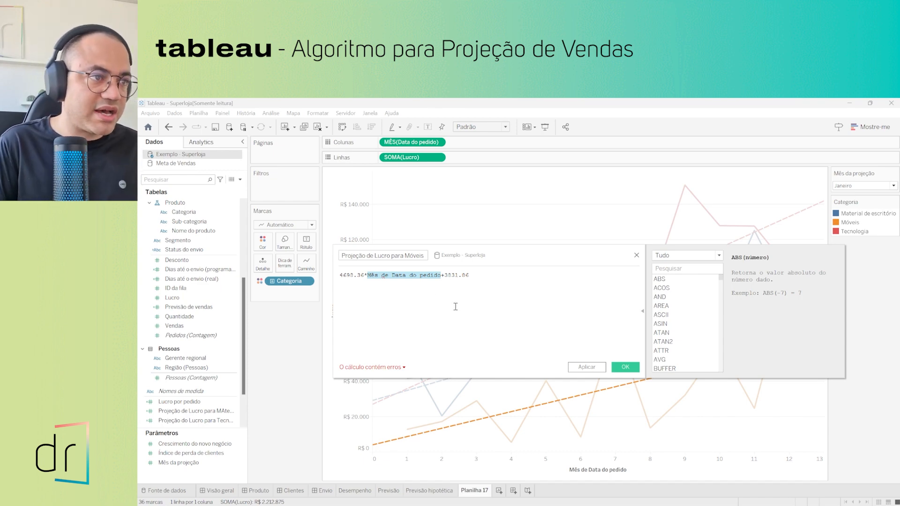
pyautogui.write('Mês')
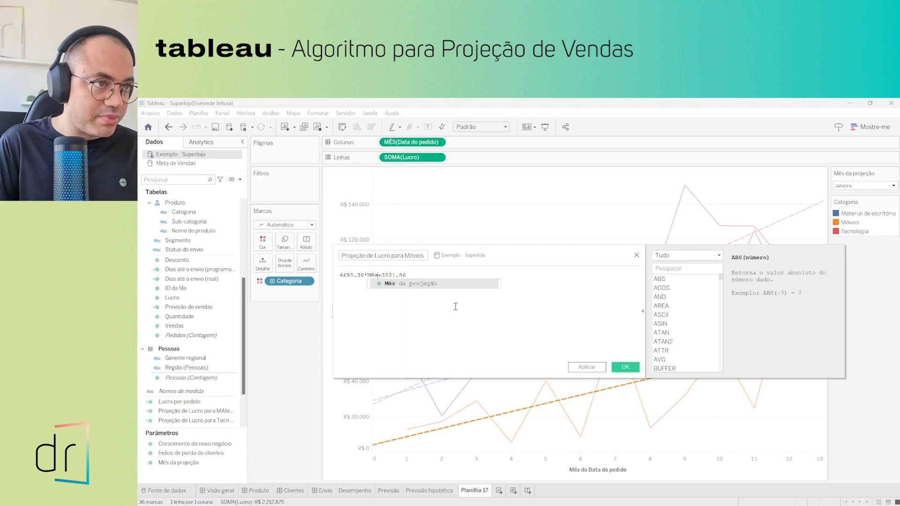
pyautogui.press('Return')
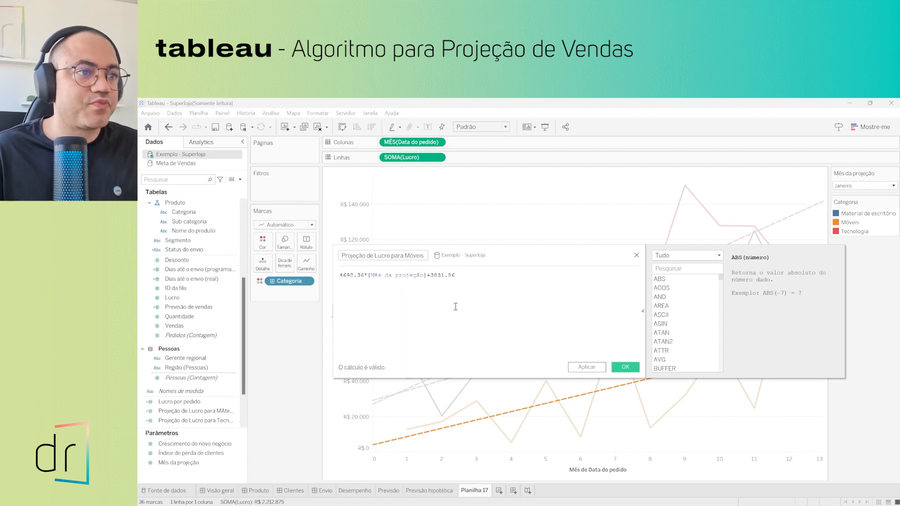
pyautogui.click(625, 368)
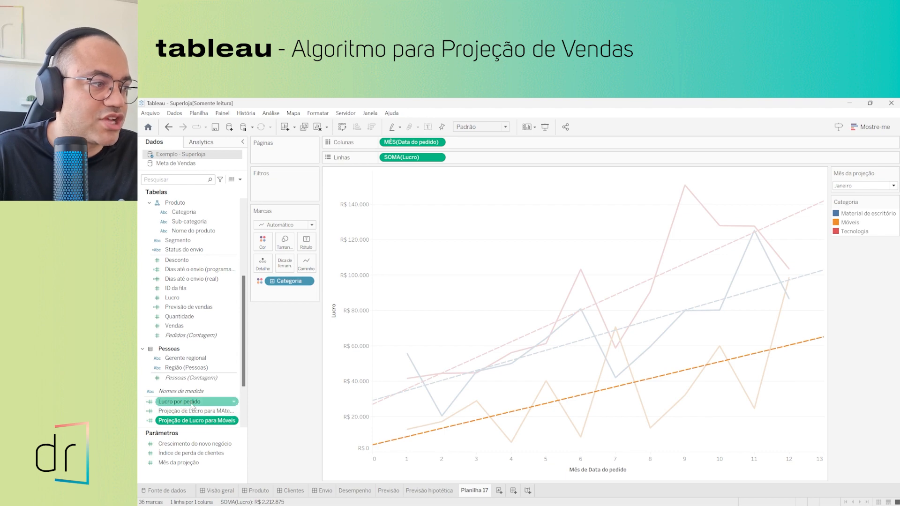
# Step: Correct the capitalisation in the office supplies projection field's name so it reads "Projeção de Lucro para Material de Escritório"
pyautogui.scroll(-3, 196, 411)
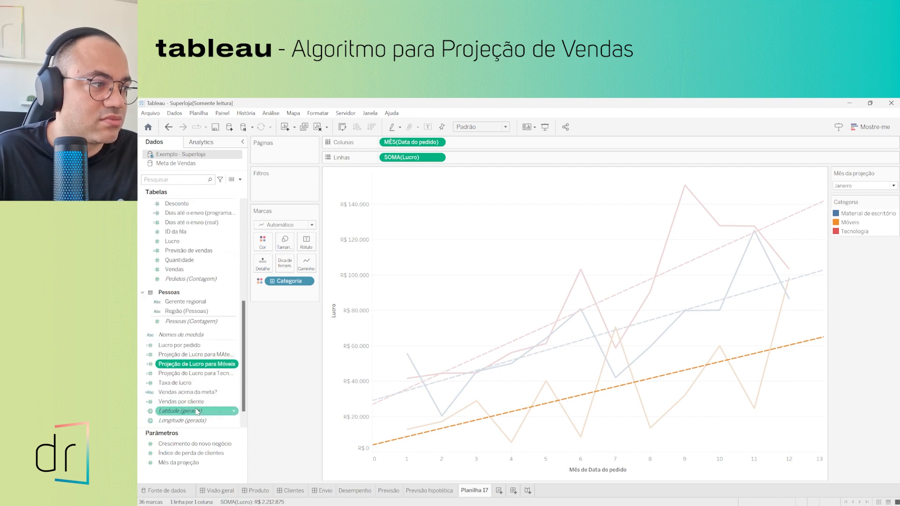
pyautogui.click(213, 357)
pyautogui.rightClick(213, 357)
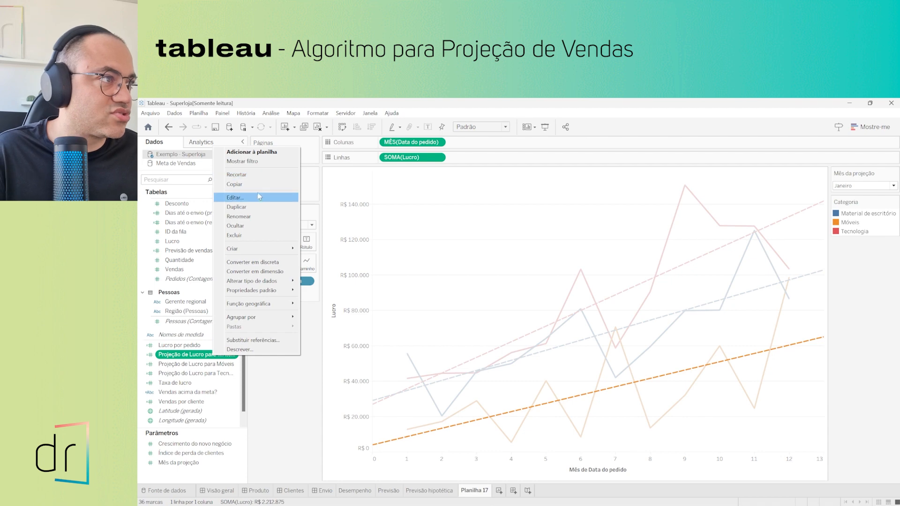
pyautogui.click(254, 216)
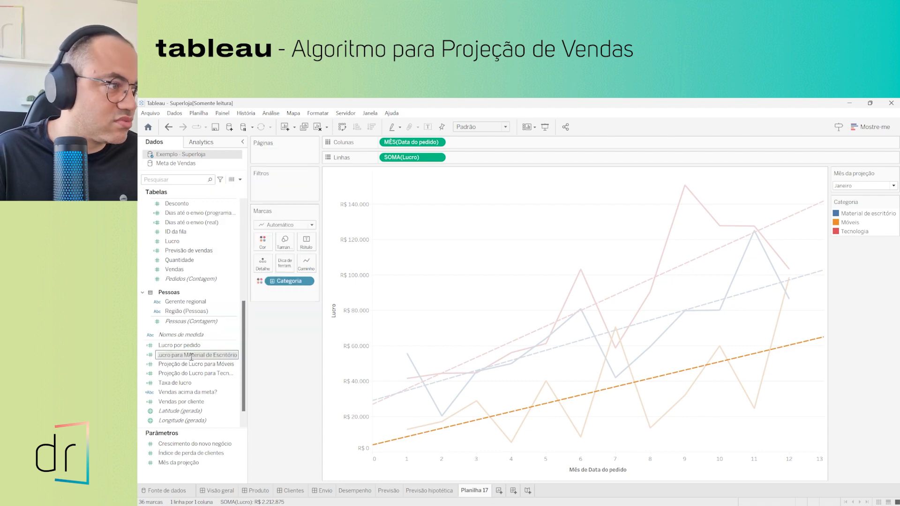
pyautogui.click(191, 355)
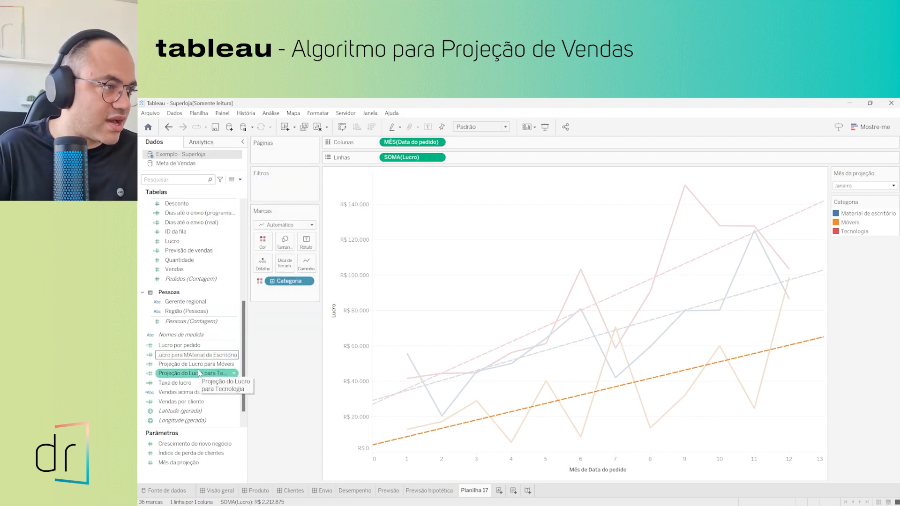
pyautogui.press('BackSpace')
pyautogui.write('a')
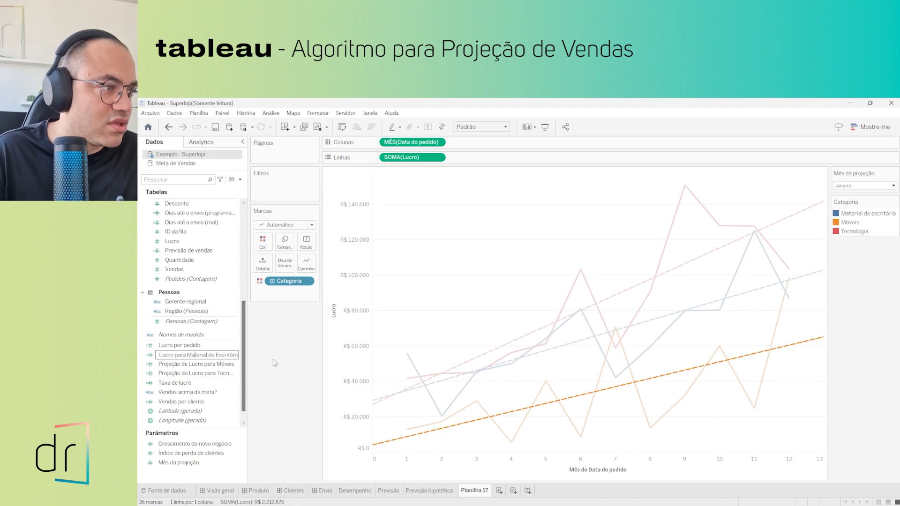
pyautogui.press('Return')
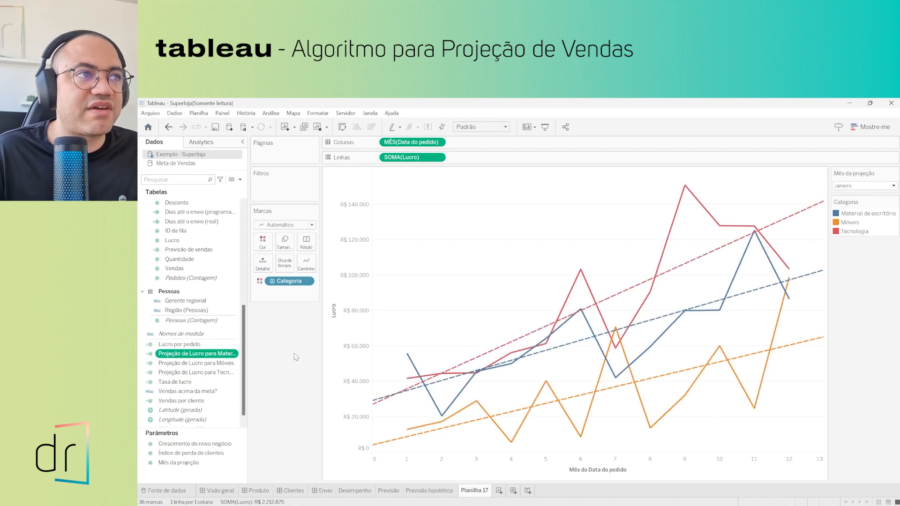
# Step: Clear the worksheet by removing the Lucro, Data do pedido month and Categoria fields from the view
pyautogui.moveTo(403, 157); pyautogui.dragTo(282, 361)
pyautogui.moveTo(396, 142); pyautogui.dragTo(286, 346)
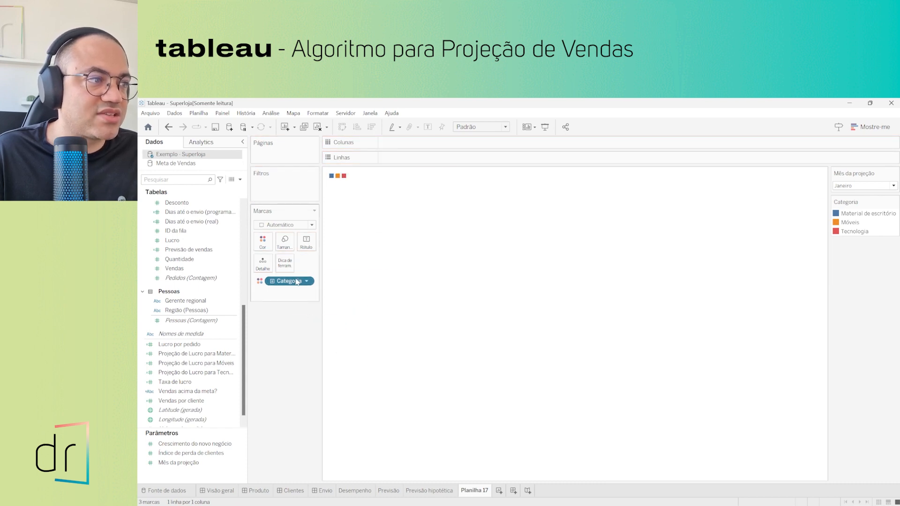
pyautogui.moveTo(293, 282); pyautogui.dragTo(290, 361)
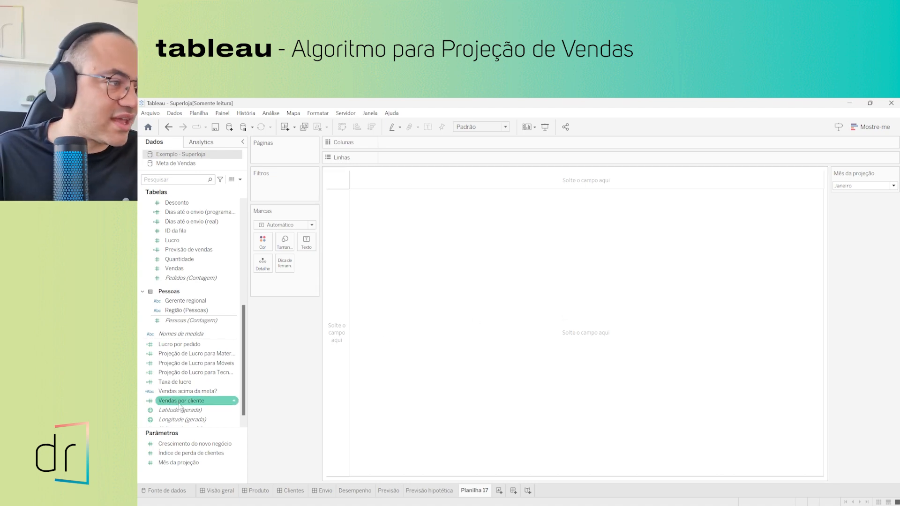
# Step: Add the Material de Escritório, Móveis and Tecnologia profit projection fields to the view and show them as a horizontal bar chart
pyautogui.doubleClick(205, 354)
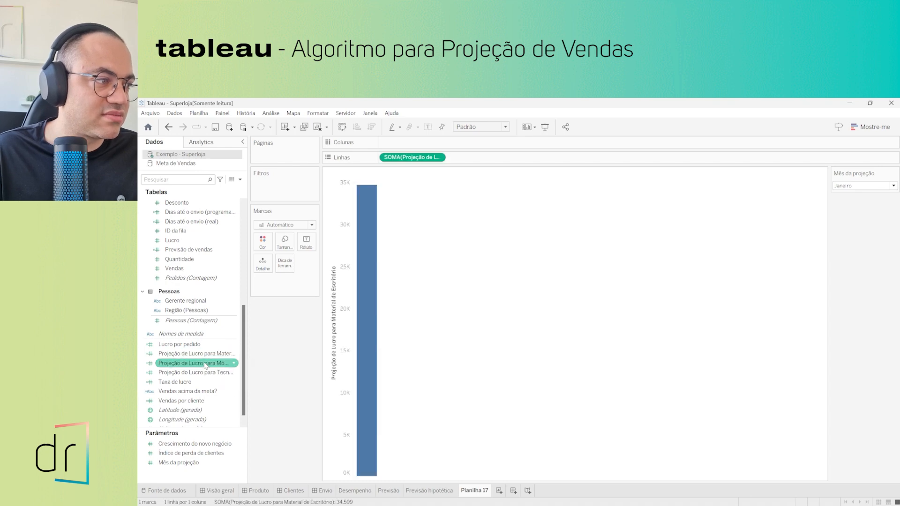
pyautogui.doubleClick(205, 364)
pyautogui.doubleClick(206, 372)
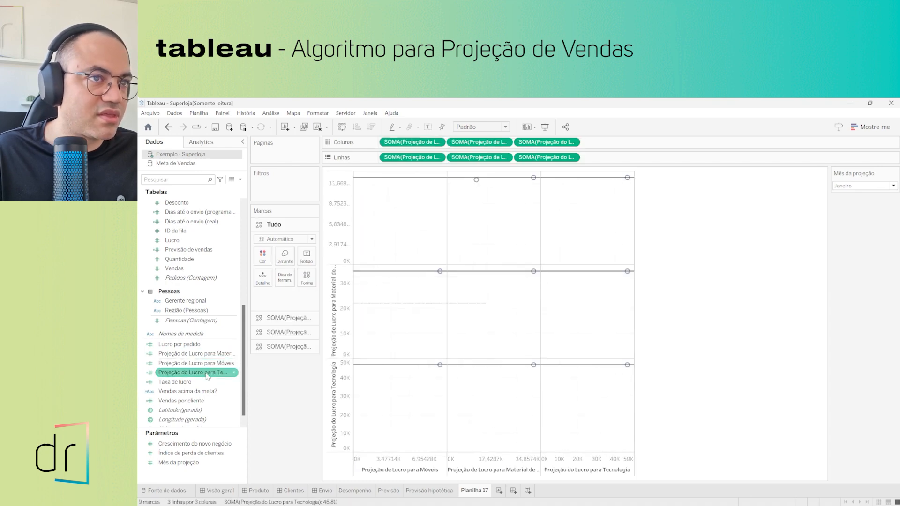
pyautogui.click(883, 127)
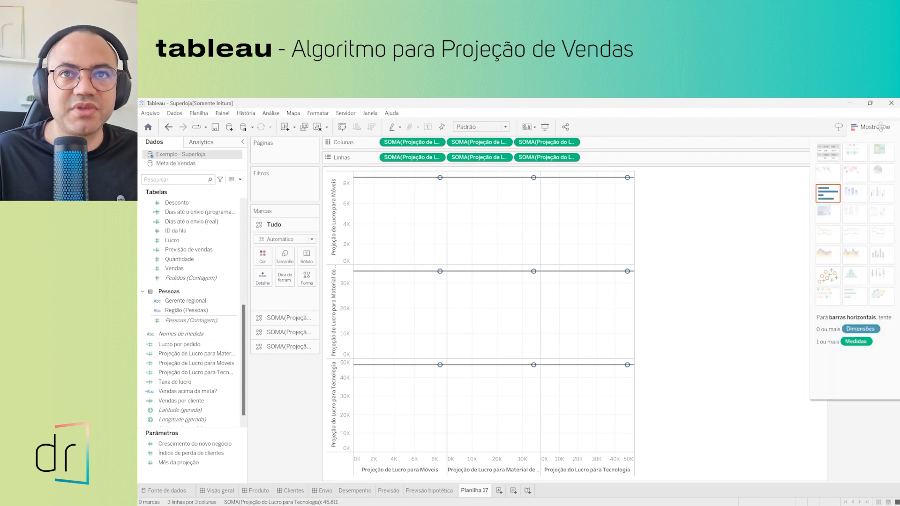
pyautogui.click(827, 193)
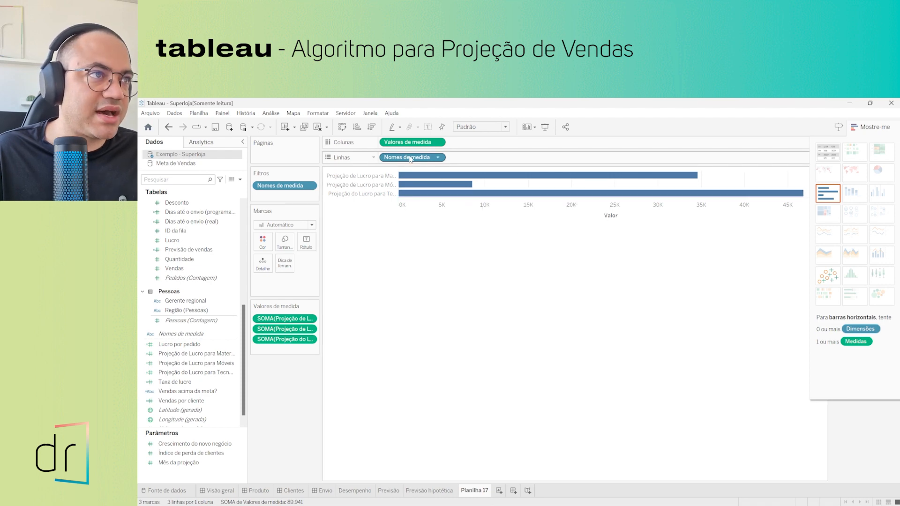
# Step: Swap the measure names and values to make the bars vertical, and set the chart's fit to Exibição inteira
pyautogui.moveTo(412, 157); pyautogui.dragTo(436, 158)
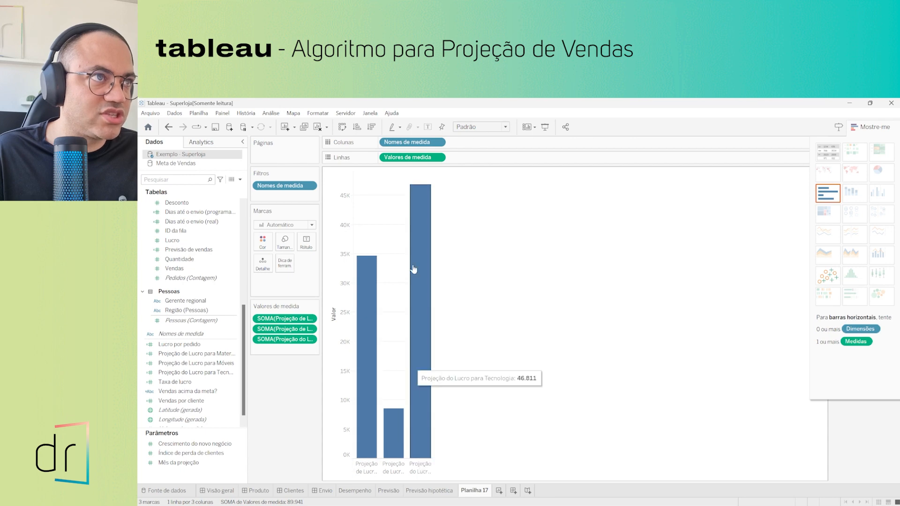
pyautogui.click(479, 128)
pyautogui.click(482, 160)
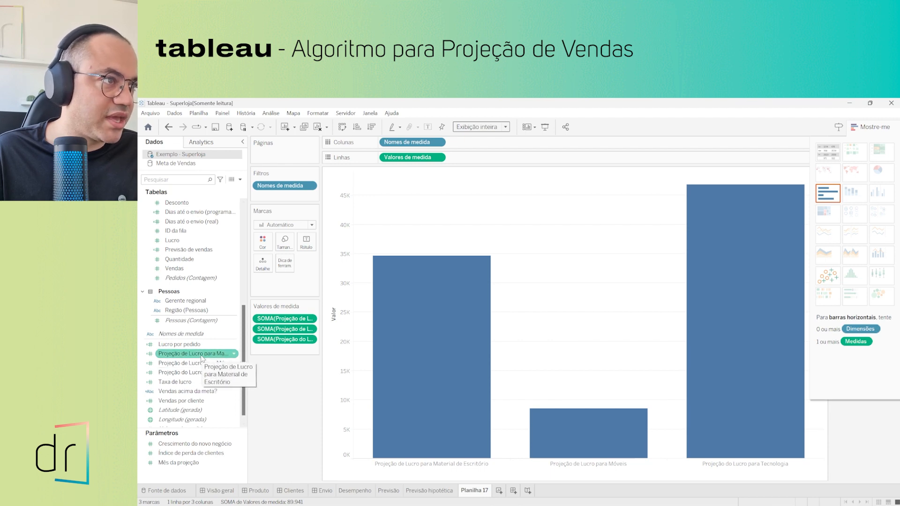
# Step: Try labelling the bars with the Material de Escritório and Móveis projection fields, and remove both labels
pyautogui.moveTo(201, 357); pyautogui.dragTo(306, 241)
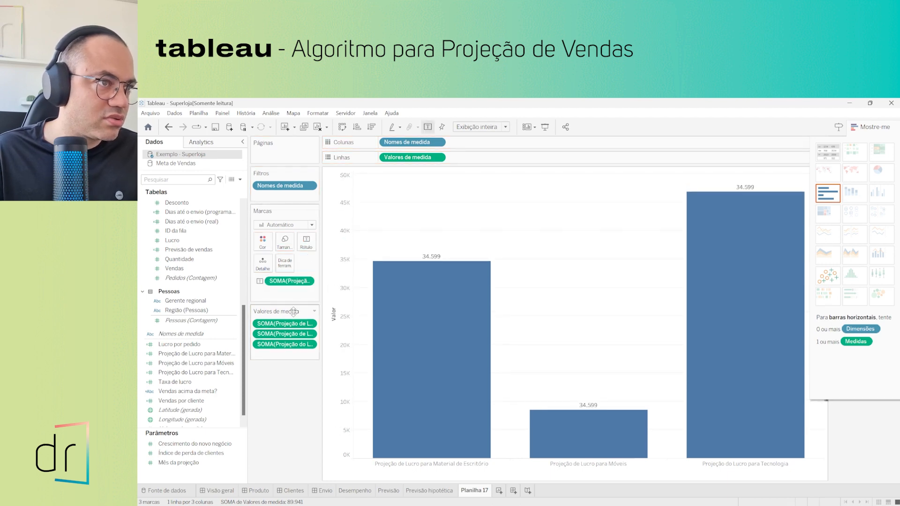
pyautogui.click(197, 365)
pyautogui.moveTo(198, 369); pyautogui.dragTo(307, 250)
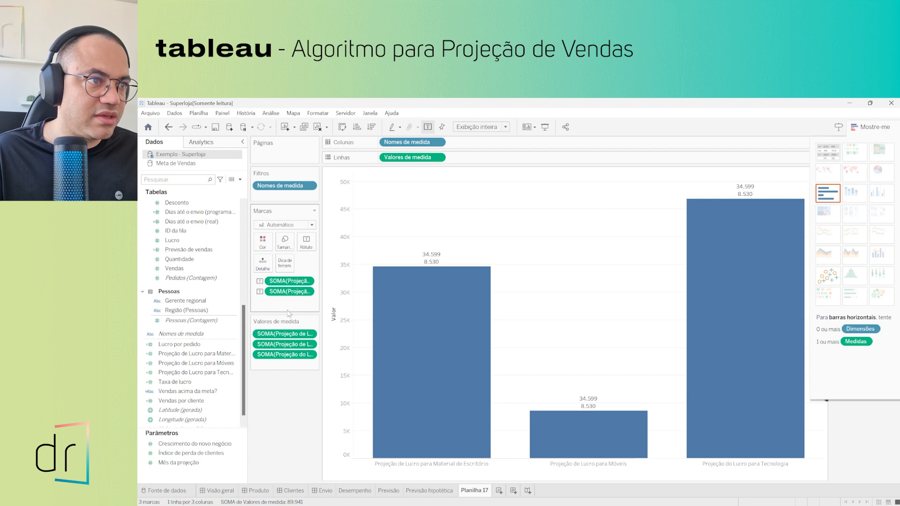
pyautogui.moveTo(288, 291); pyautogui.dragTo(269, 424)
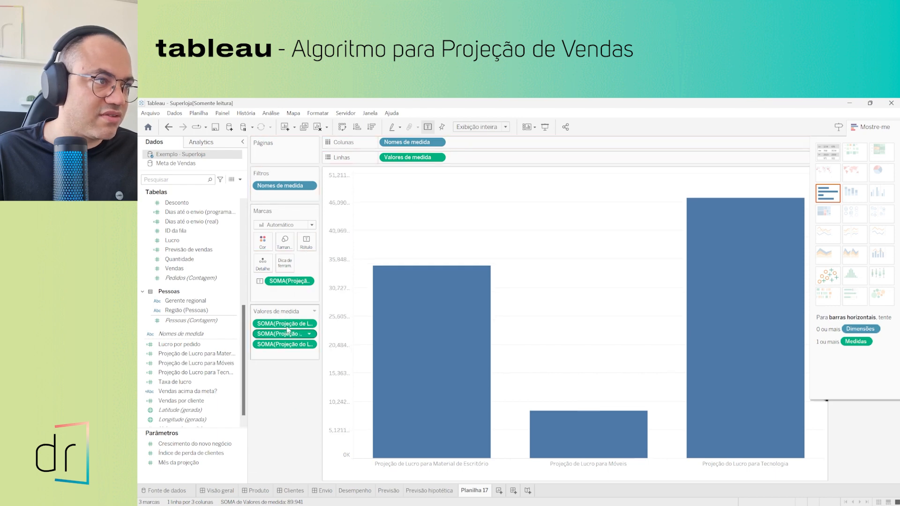
pyautogui.moveTo(288, 280); pyautogui.dragTo(286, 391)
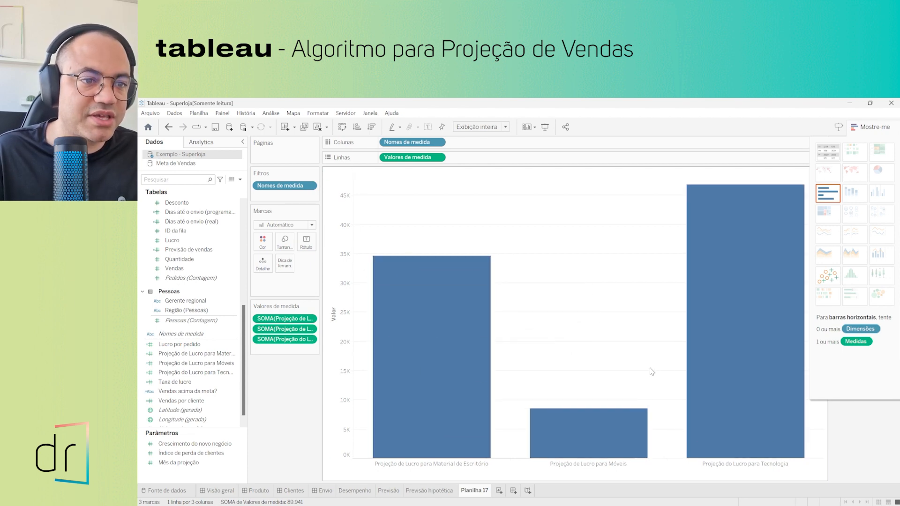
# Step: Hide the chart suggestions, set the Mês da projeção parameter to Fevereiro and inspect the projected profit of the category bars
pyautogui.click(866, 127)
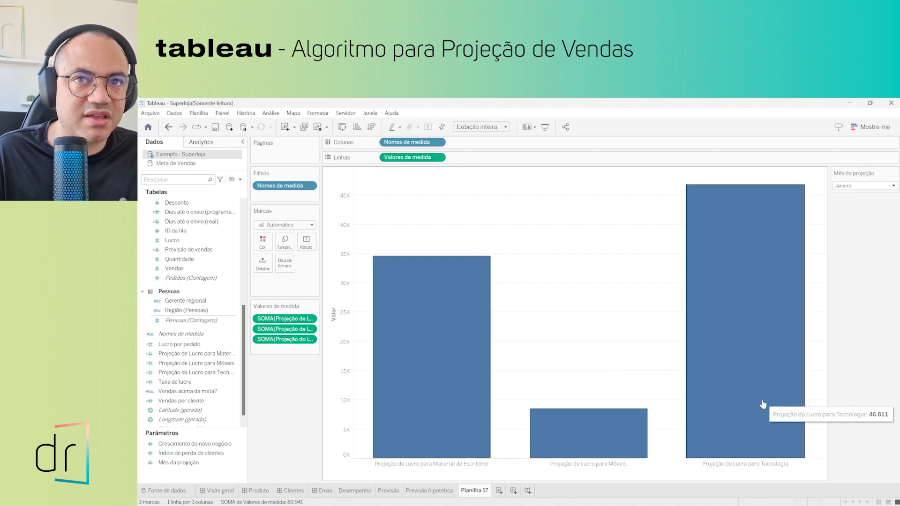
pyautogui.click(865, 187)
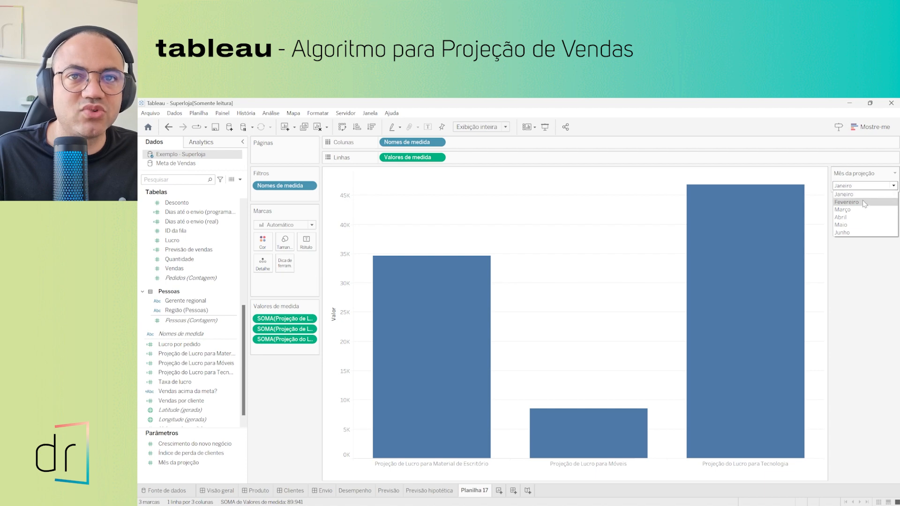
pyautogui.click(864, 203)
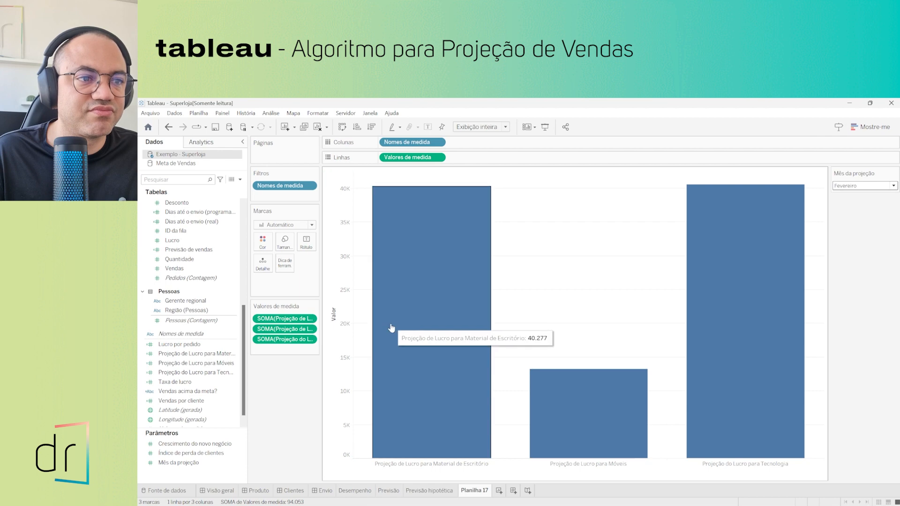
pyautogui.moveTo(543, 391)
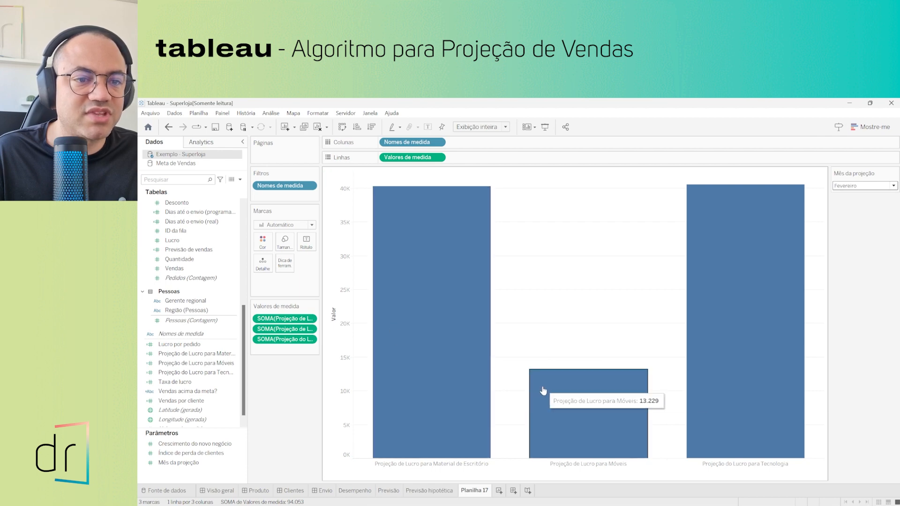
# Step: Step the Mês da projeção parameter through Março, Abril, Maio and Junho to compare the projected profit bars
pyautogui.click(857, 186)
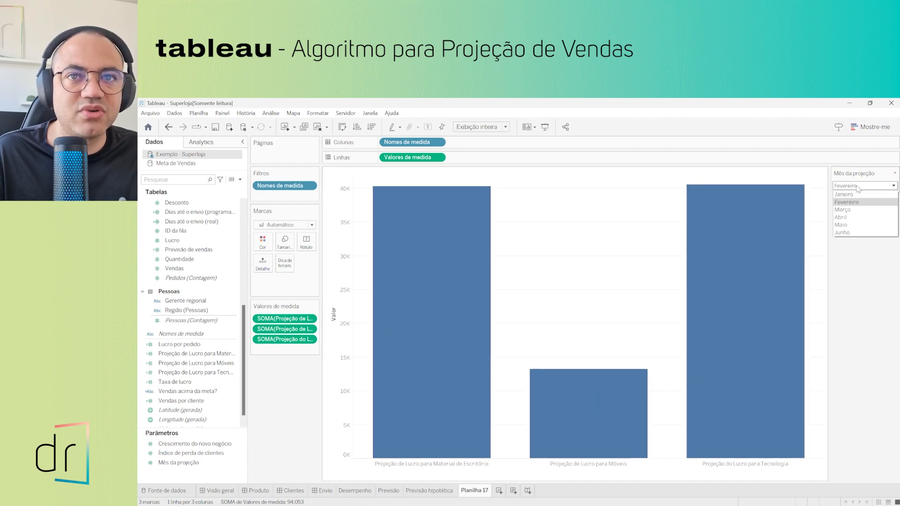
pyautogui.click(853, 209)
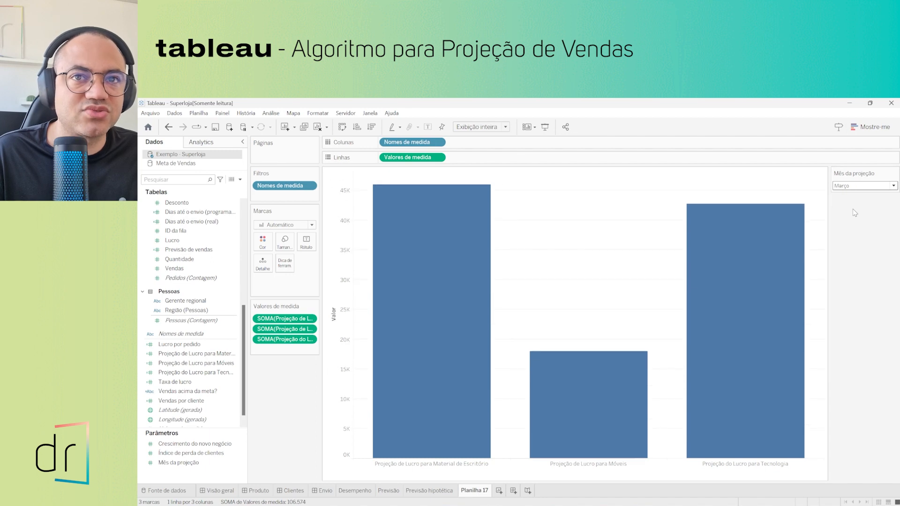
pyautogui.click(857, 186)
pyautogui.click(860, 217)
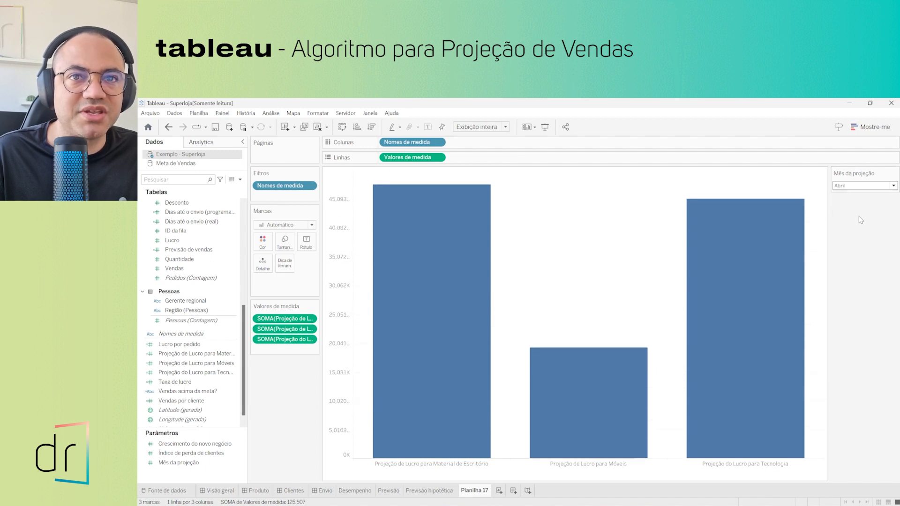
pyautogui.click(860, 186)
pyautogui.click(859, 225)
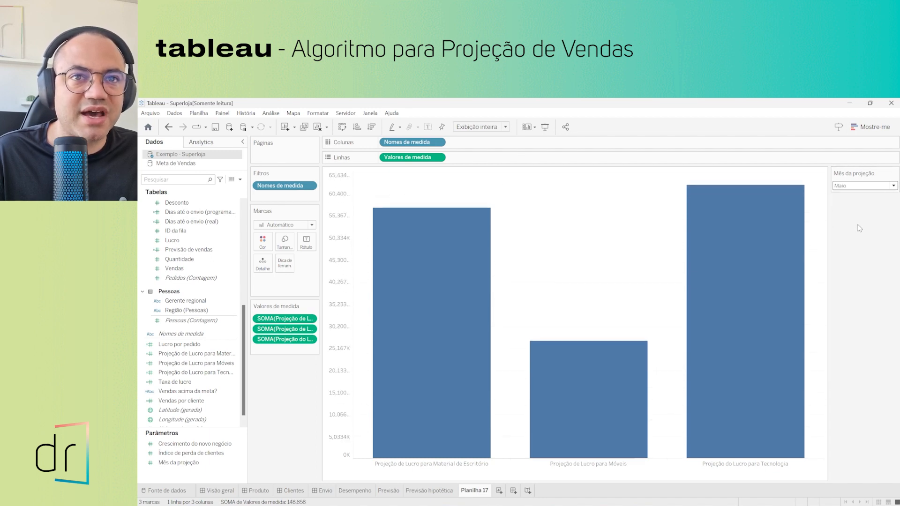
pyautogui.click(857, 186)
pyautogui.click(859, 232)
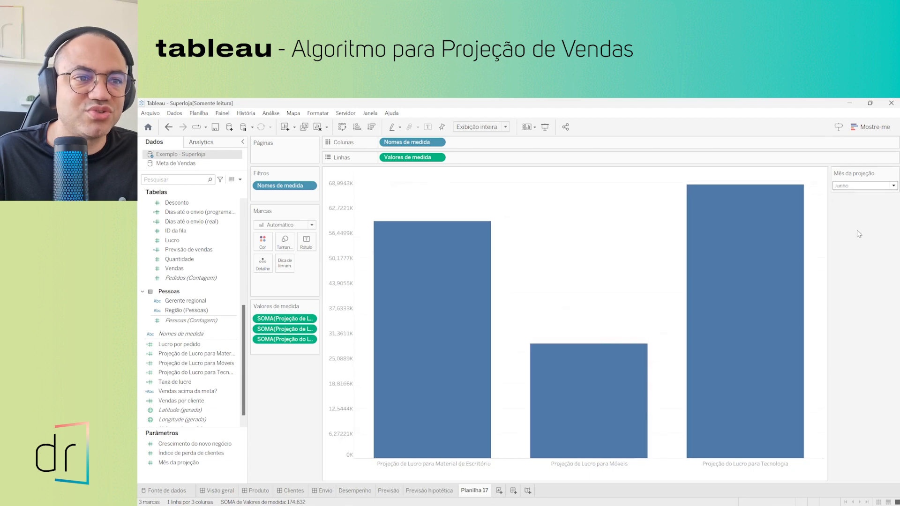
# Step: Convert the bars to a text table with Padrão fit and widen the row label column to fit the full field names
pyautogui.click(870, 127)
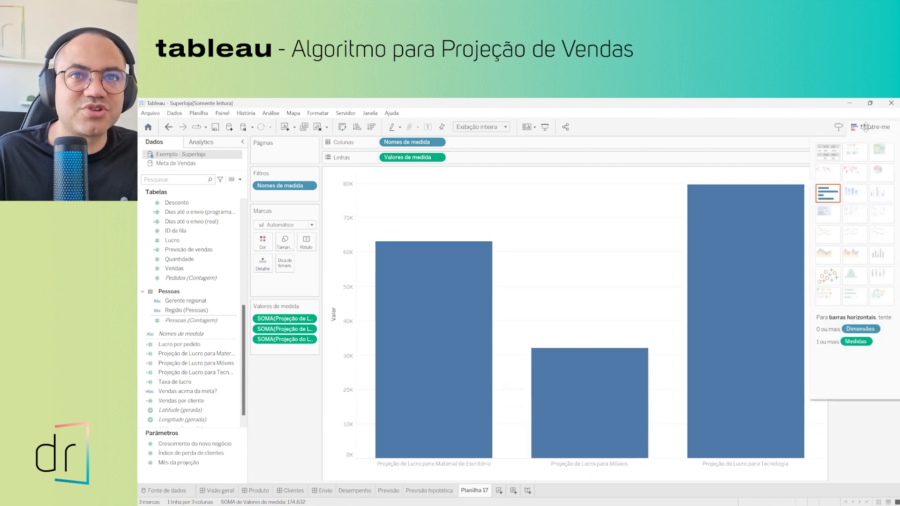
pyautogui.click(834, 155)
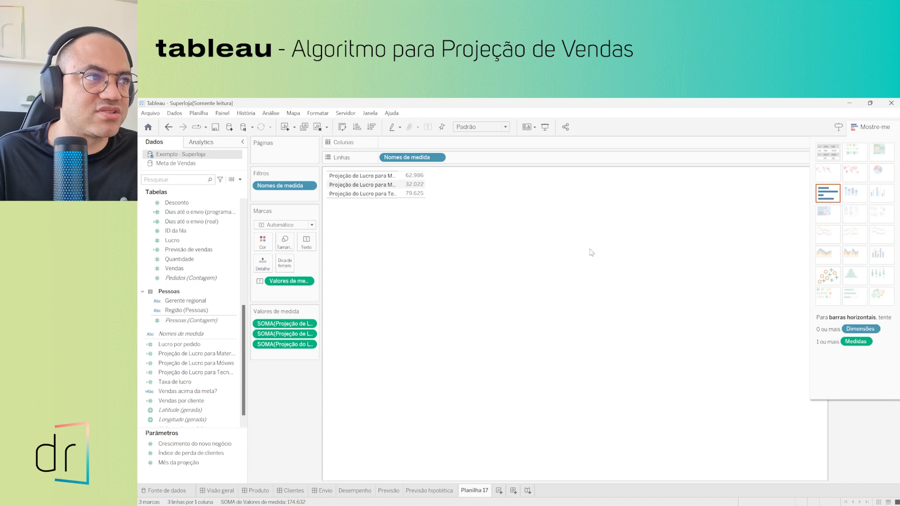
pyautogui.click(475, 127)
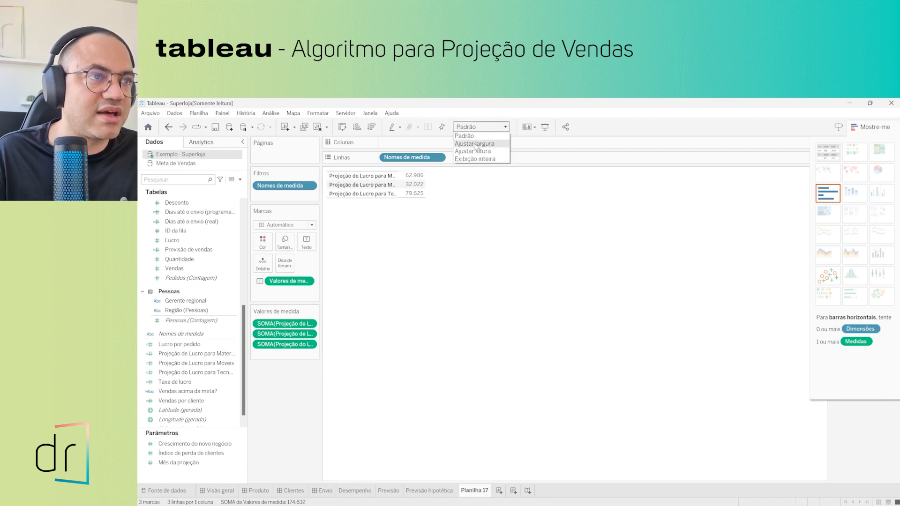
pyautogui.click(475, 145)
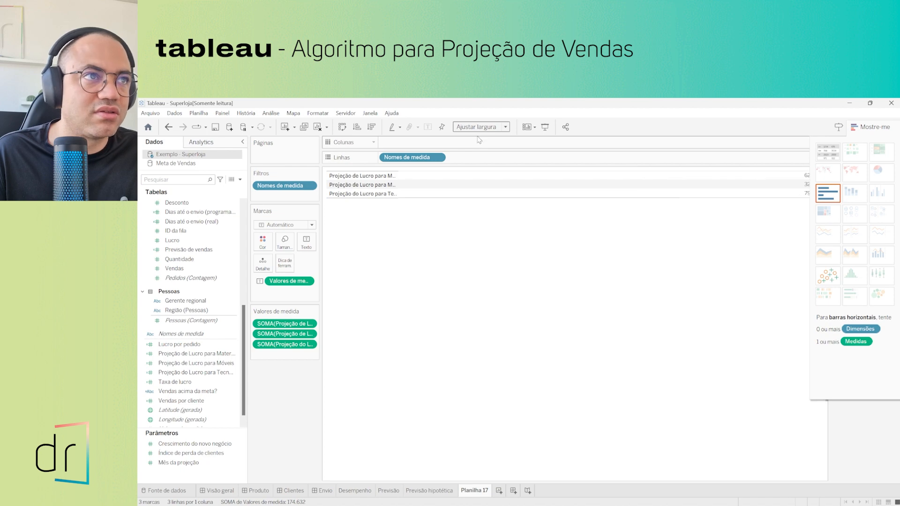
pyautogui.click(480, 128)
pyautogui.click(464, 136)
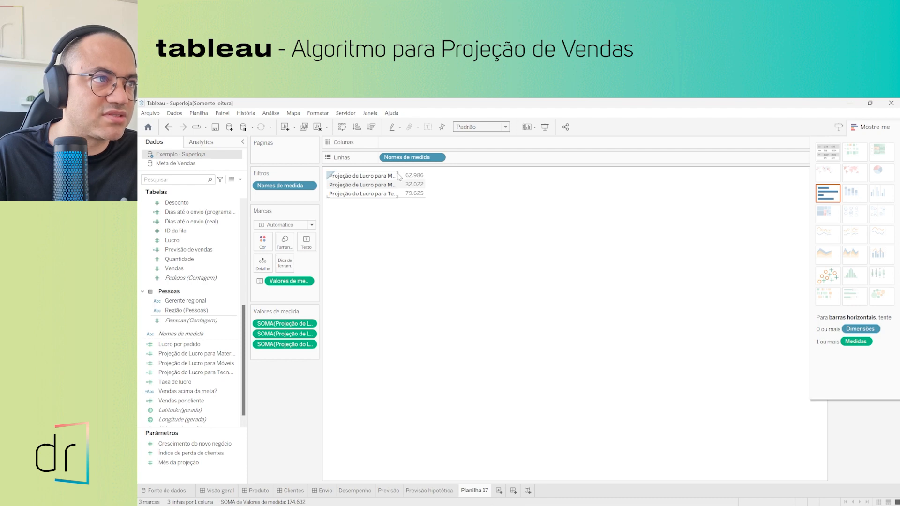
pyautogui.moveTo(401, 180); pyautogui.dragTo(464, 183)
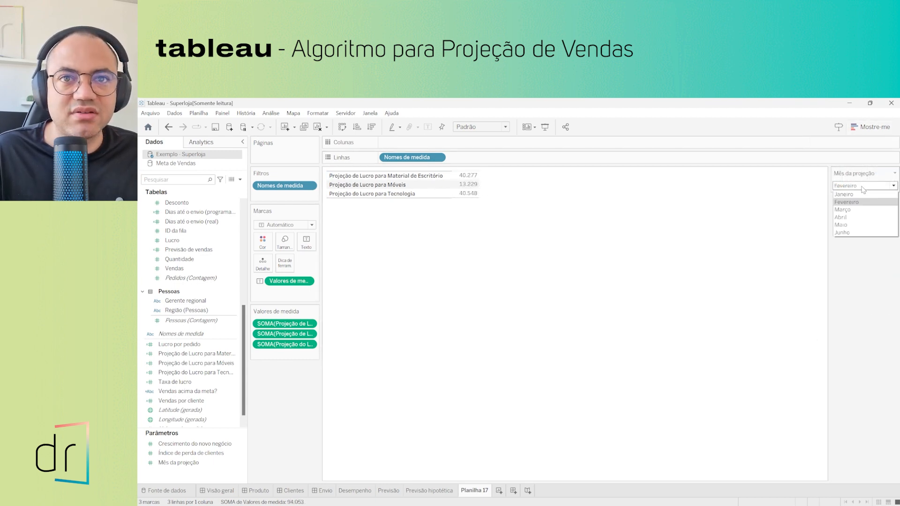
# Step: Set the Mês da projeção parameter to Abril and inspect the projected profit values in the table
pyautogui.click(851, 187)
pyautogui.click(855, 220)
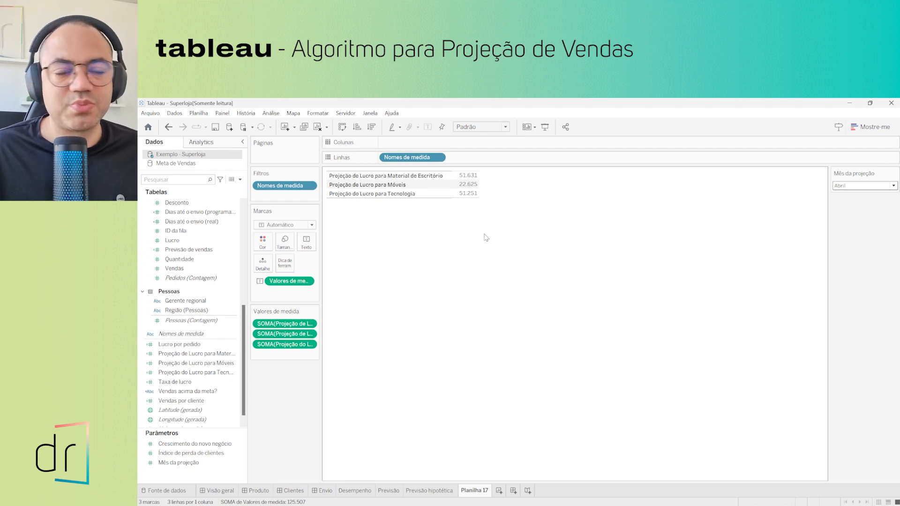
pyautogui.moveTo(472, 199)
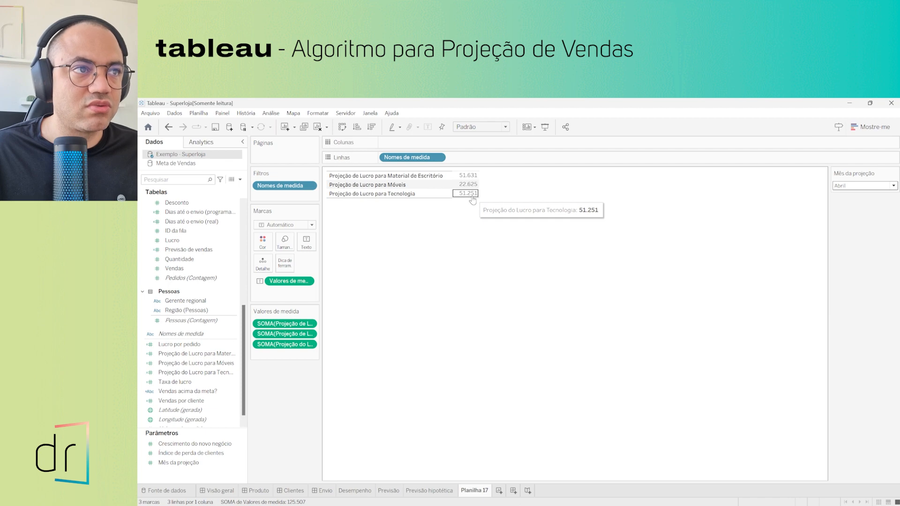
pyautogui.moveTo(474, 182)
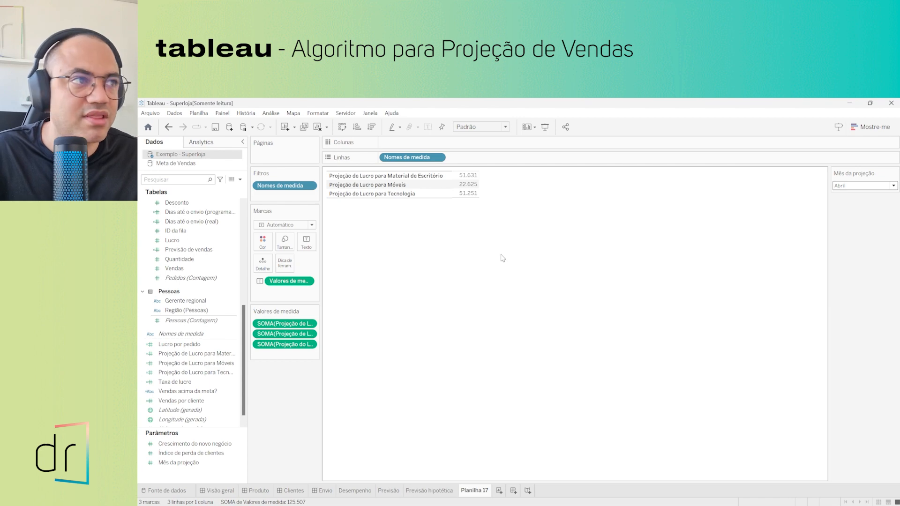
# Step: Format the Material de Escritório profit projection values as Moeda (padrão) with the português (Brasil) locale
pyautogui.rightClick(277, 326)
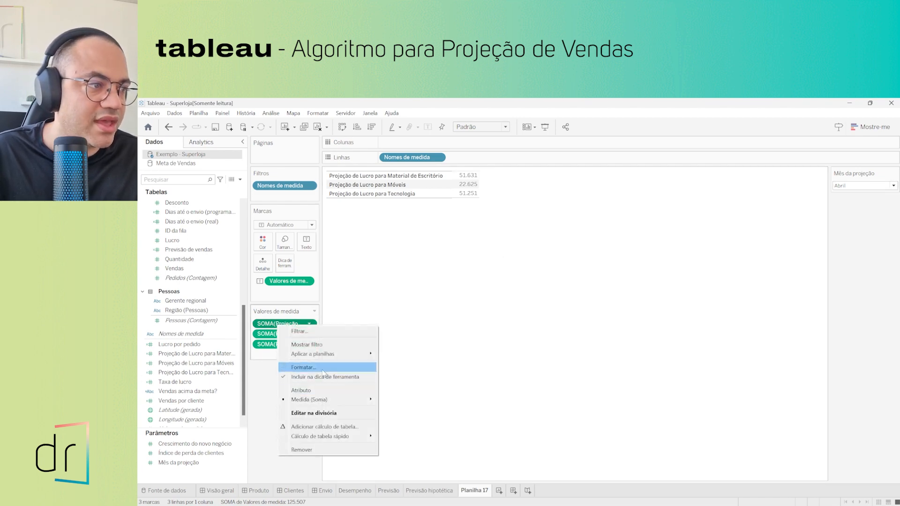
pyautogui.click(304, 368)
pyautogui.click(206, 197)
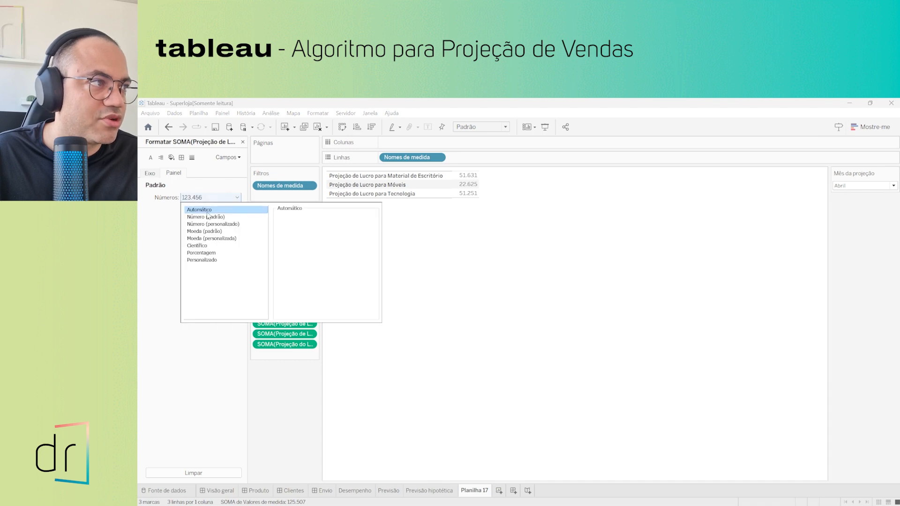
pyautogui.click(206, 231)
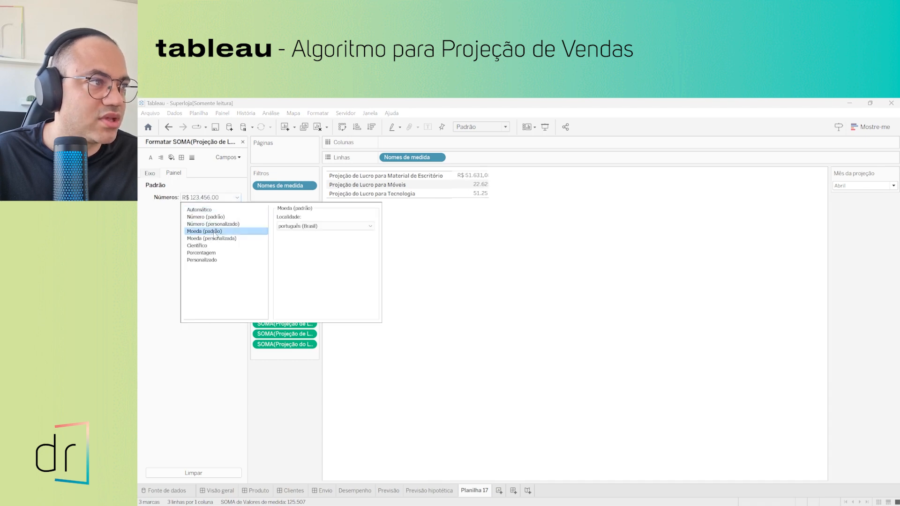
pyautogui.click(257, 358)
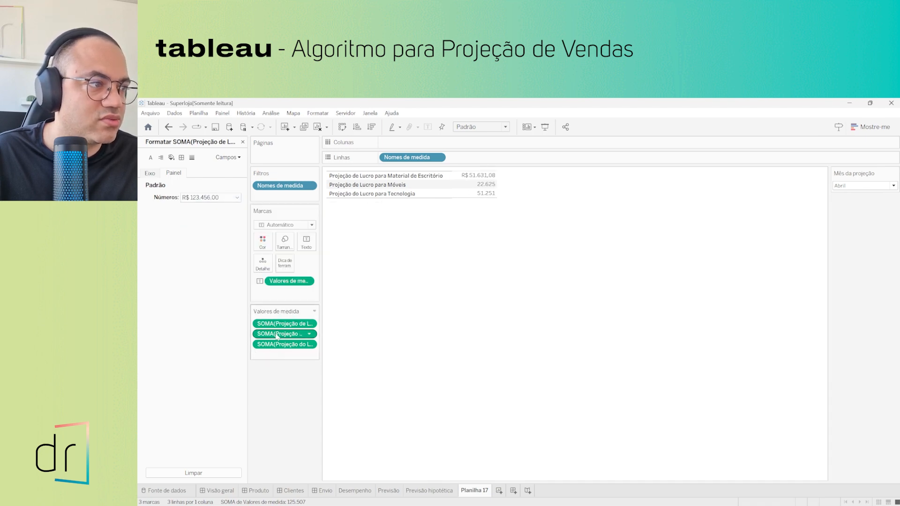
# Step: Format the Móveis and Tecnologia profit projection values as Moeda (padrão) with the português (Brasil) locale
pyautogui.click(281, 334)
pyautogui.click(210, 197)
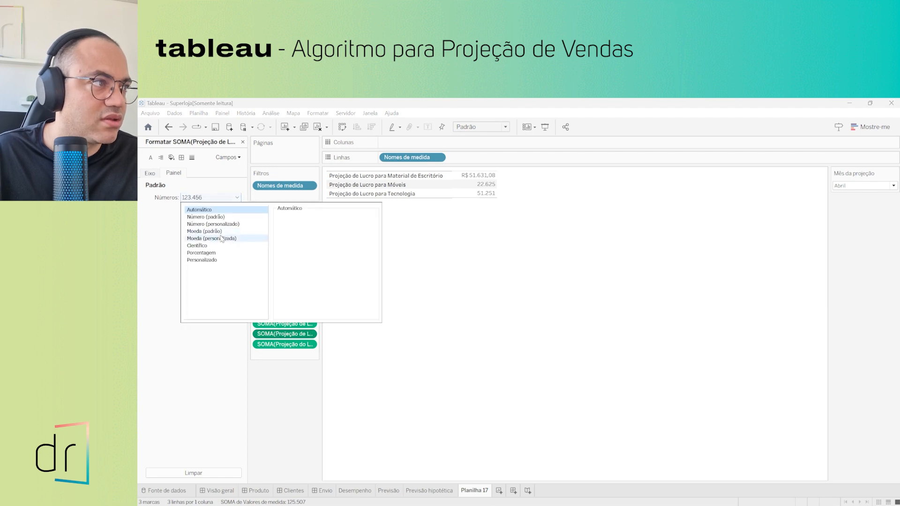
pyautogui.click(206, 231)
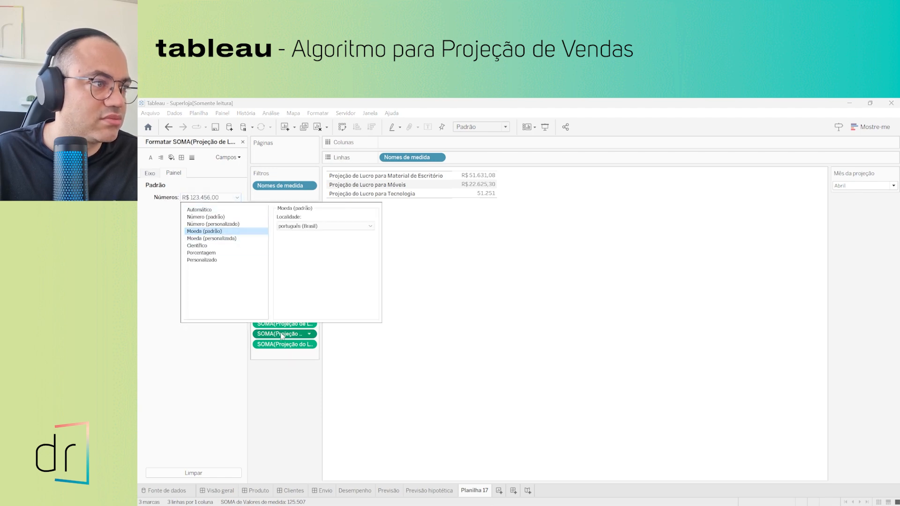
pyautogui.click(278, 347)
pyautogui.click(278, 348)
pyautogui.click(210, 197)
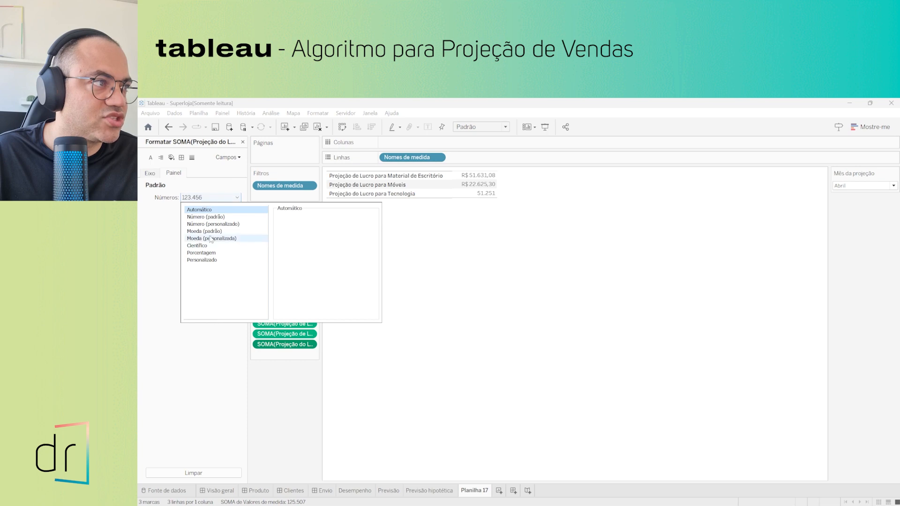
pyautogui.click(206, 231)
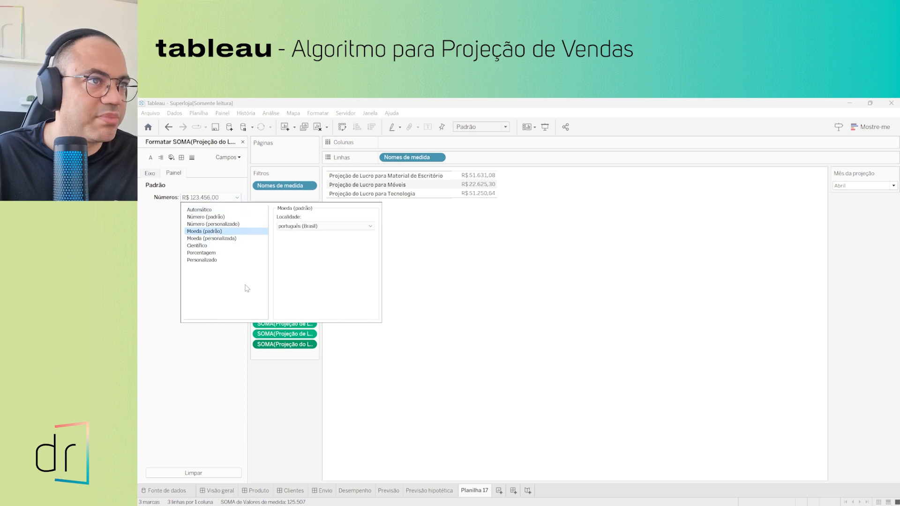
pyautogui.click(268, 380)
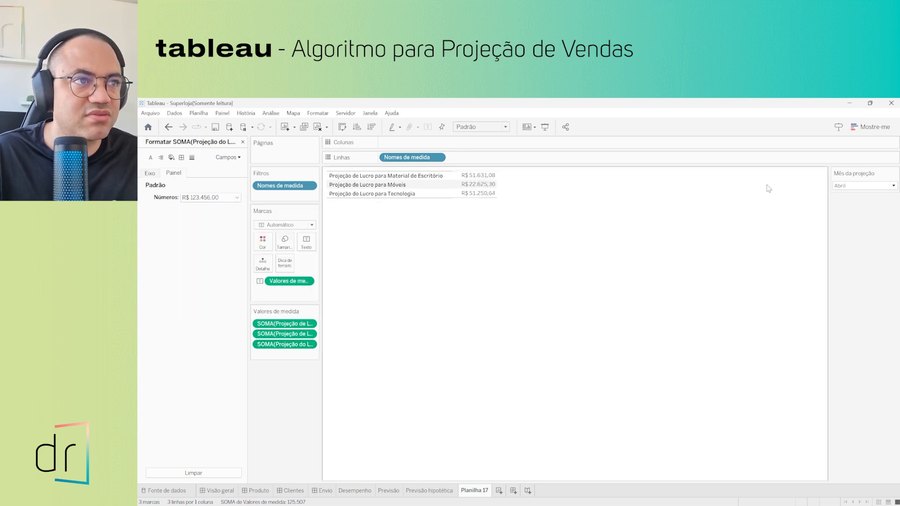
# Step: Format the Tecnologia profit projection as Número (personalizado) with two decimals and Milhares (K) display units
pyautogui.click(856, 186)
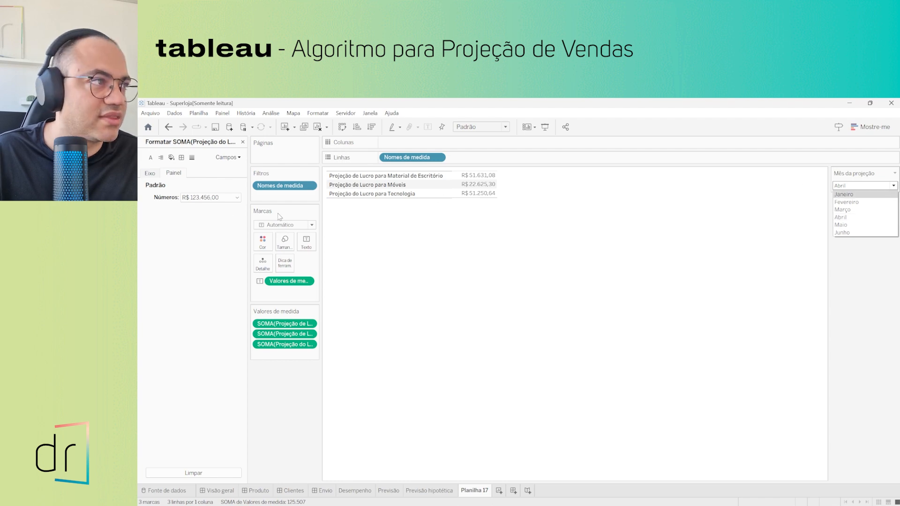
pyautogui.click(211, 197)
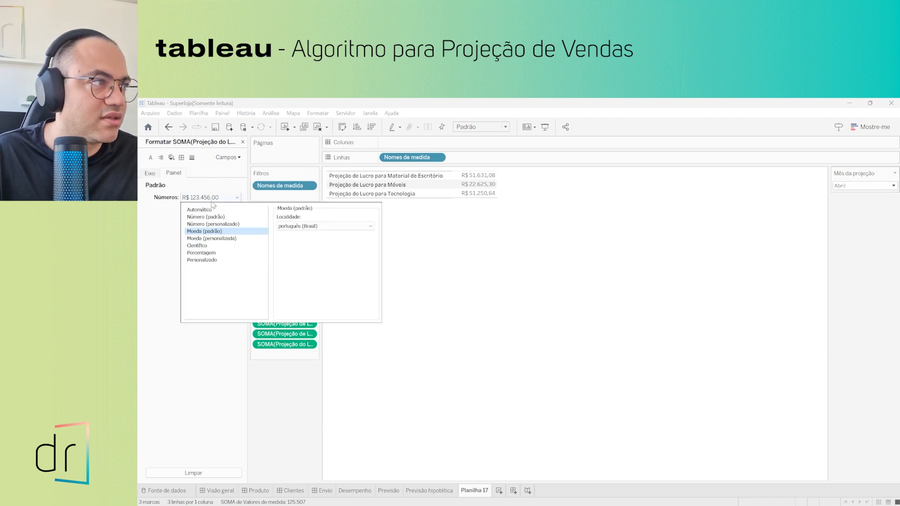
pyautogui.click(232, 262)
pyautogui.click(229, 246)
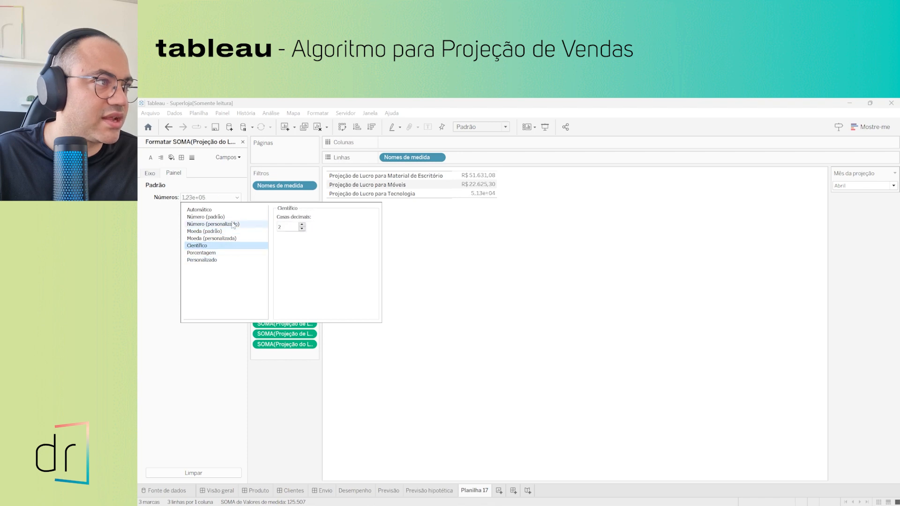
pyautogui.click(233, 224)
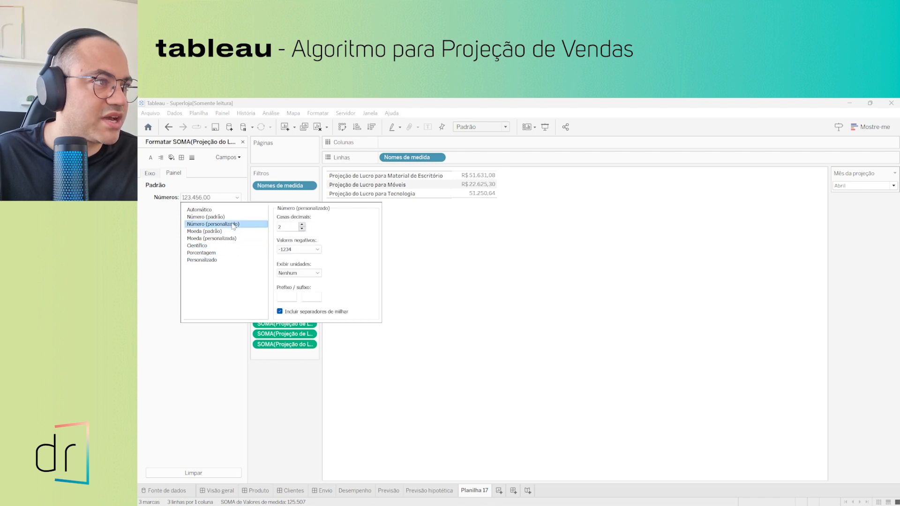
pyautogui.click(314, 274)
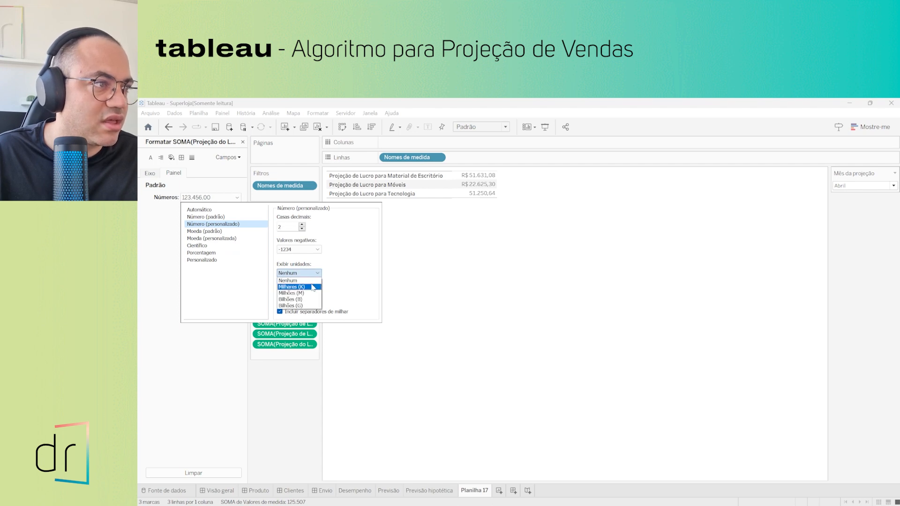
pyautogui.click(313, 287)
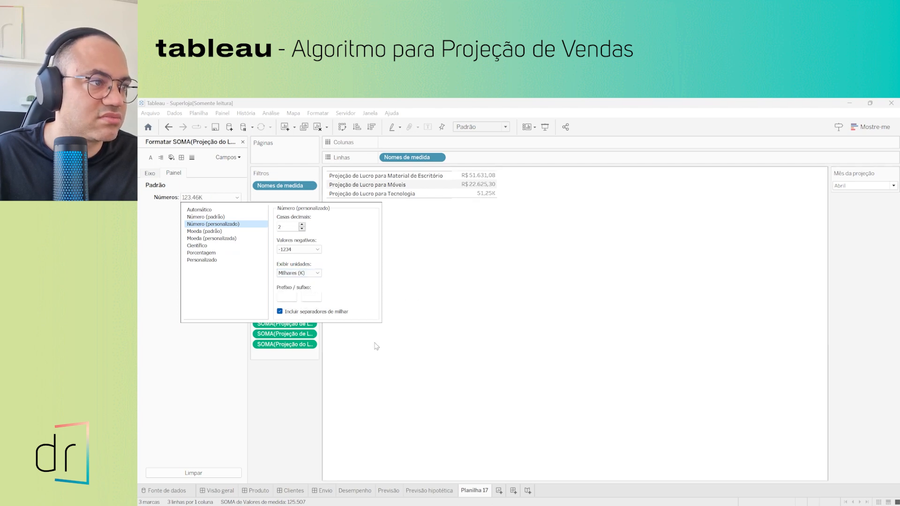
# Step: Format the Móveis profit projection as Número (personalizado) with two decimals and Milhares (K) display units
pyautogui.click(205, 231)
pyautogui.click(209, 197)
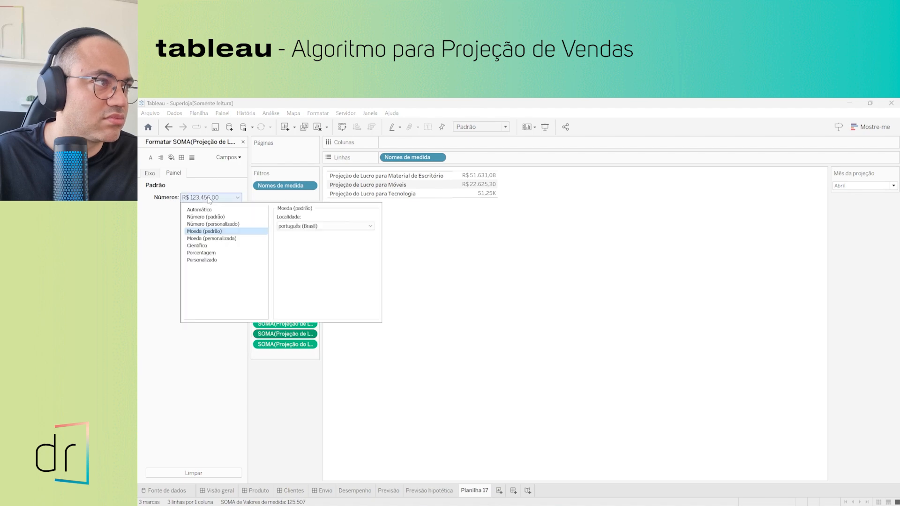
pyautogui.click(213, 224)
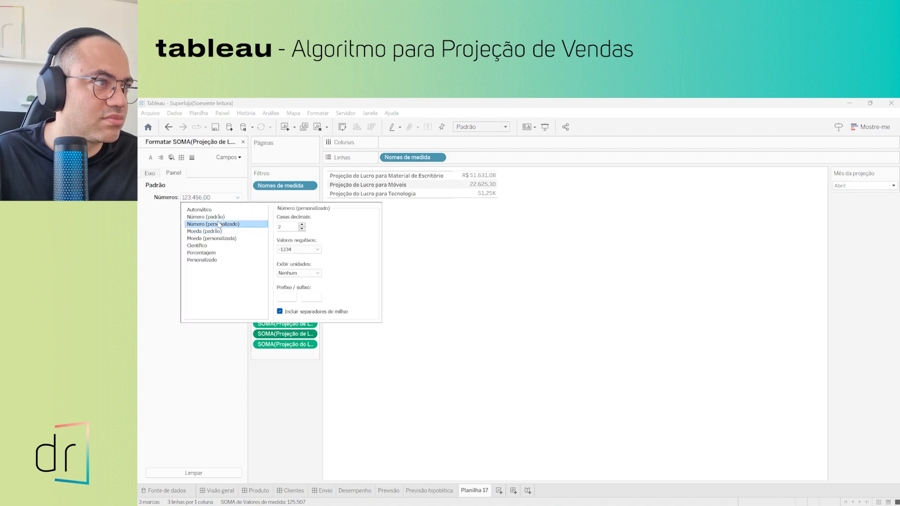
pyautogui.click(305, 273)
pyautogui.click(302, 286)
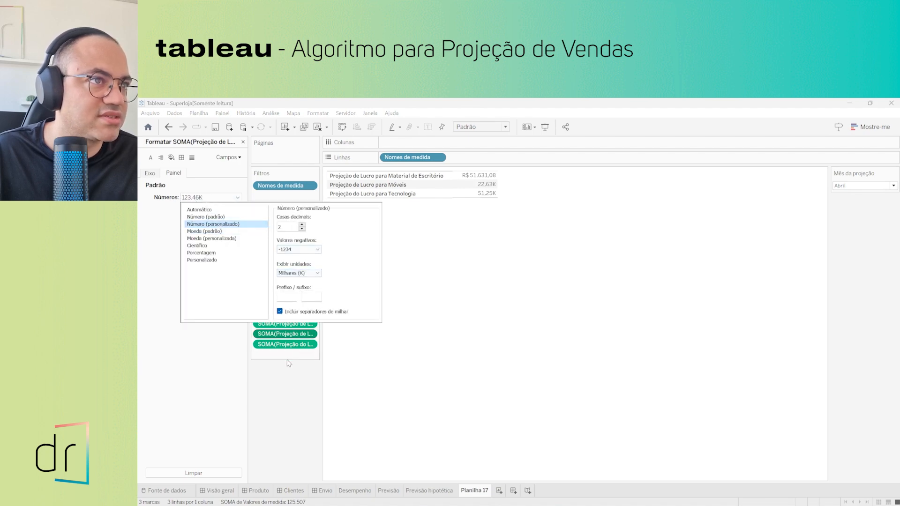
pyautogui.click(289, 389)
pyautogui.click(211, 198)
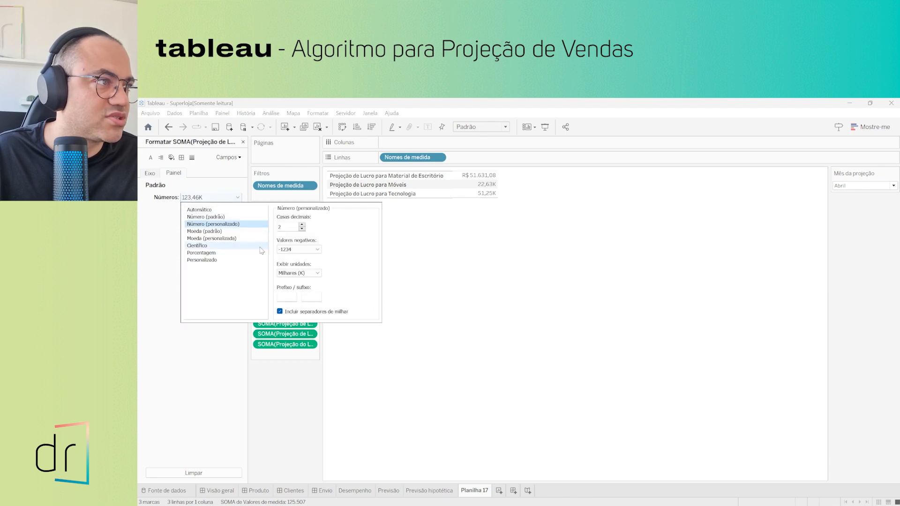
pyautogui.click(300, 272)
pyautogui.click(309, 287)
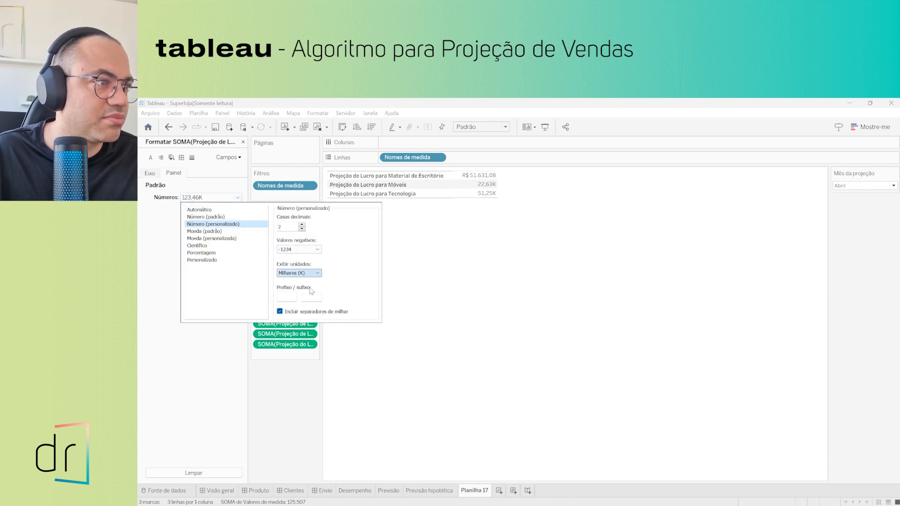
# Step: Format the Material de Escritório profit projection as Moeda (personalizada) with the R$ prefix, two decimals and Milhares (K) display units
pyautogui.click(294, 325)
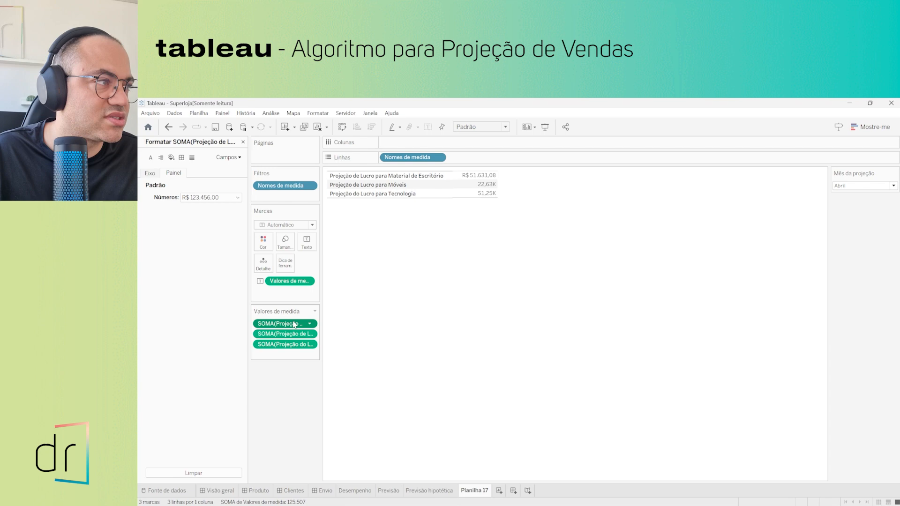
pyautogui.click(204, 197)
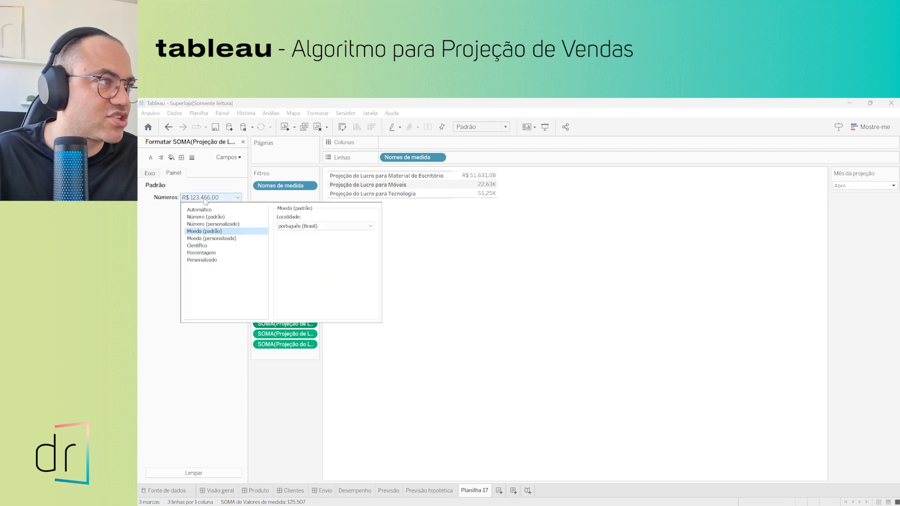
pyautogui.click(249, 238)
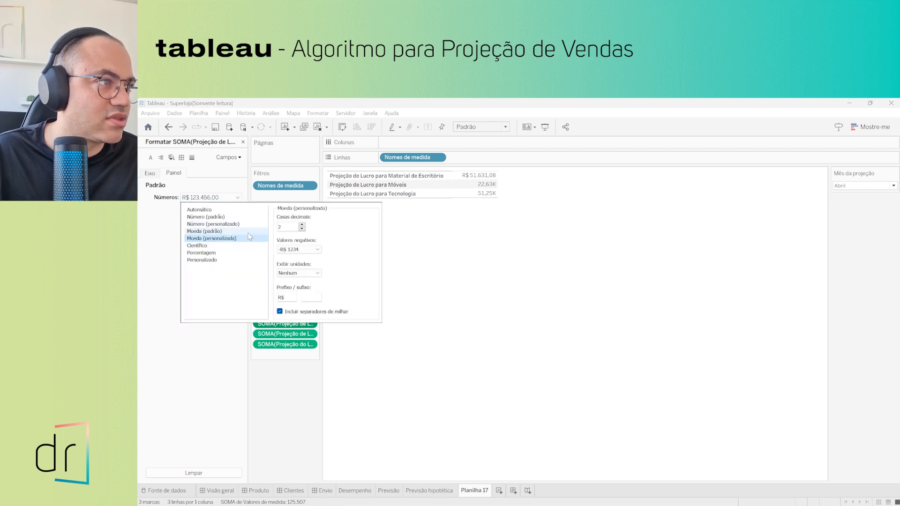
pyautogui.click(298, 272)
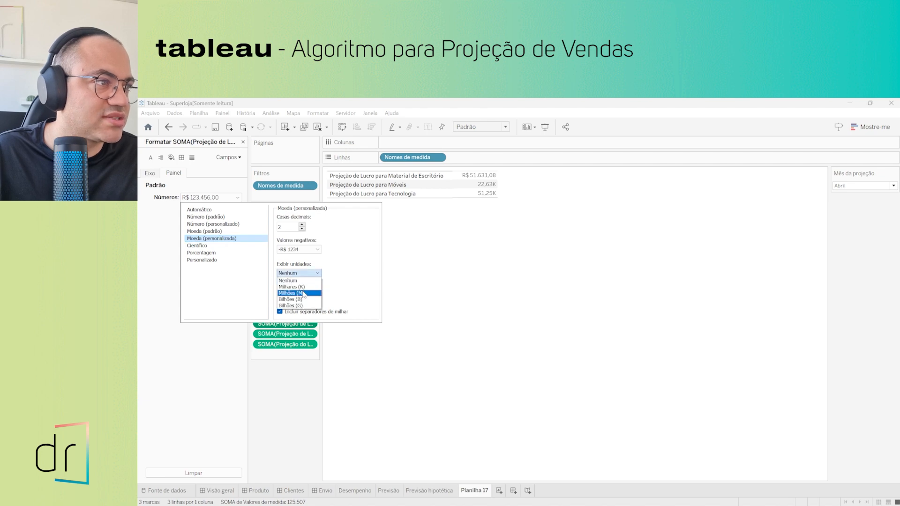
pyautogui.click(293, 290)
pyautogui.click(310, 388)
# Step: Format the Móveis profit projection as Moeda (personalizada) with the R$ prefix, two decimals and Milhares (K) display units
pyautogui.click(292, 334)
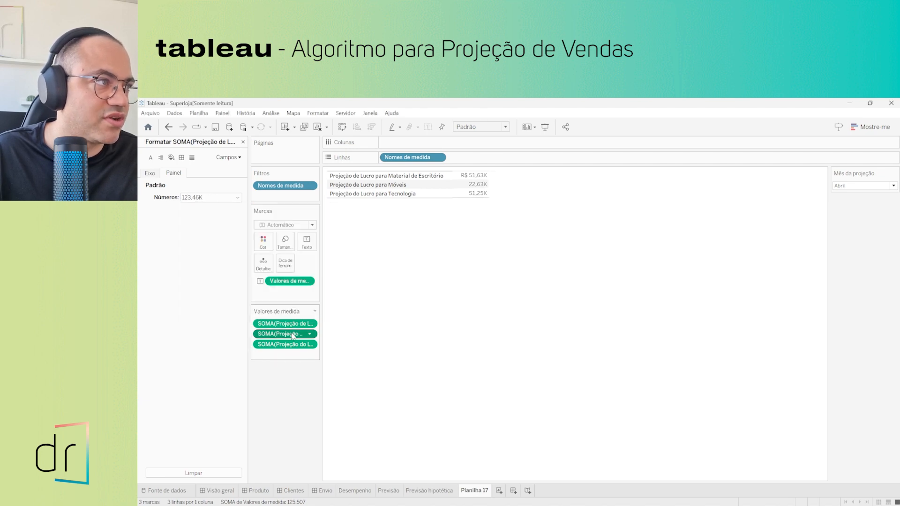
pyautogui.click(215, 197)
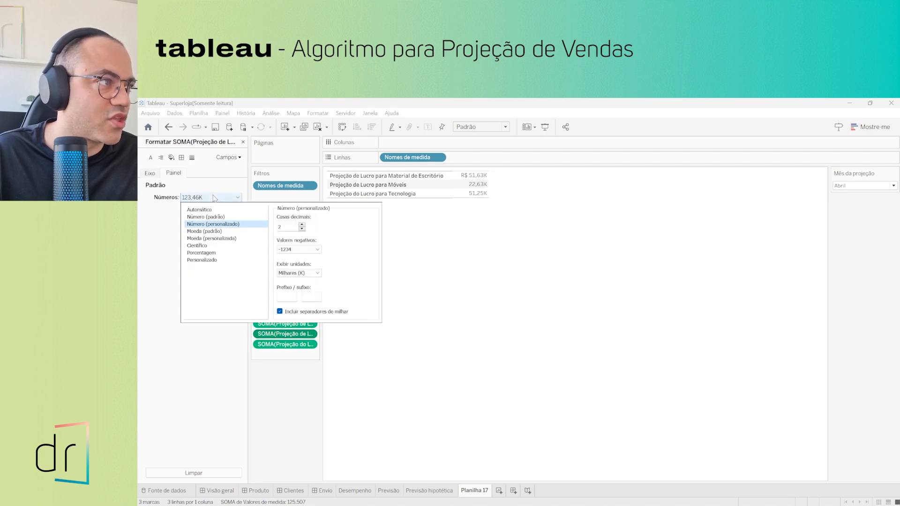
pyautogui.click(212, 238)
pyautogui.click(289, 273)
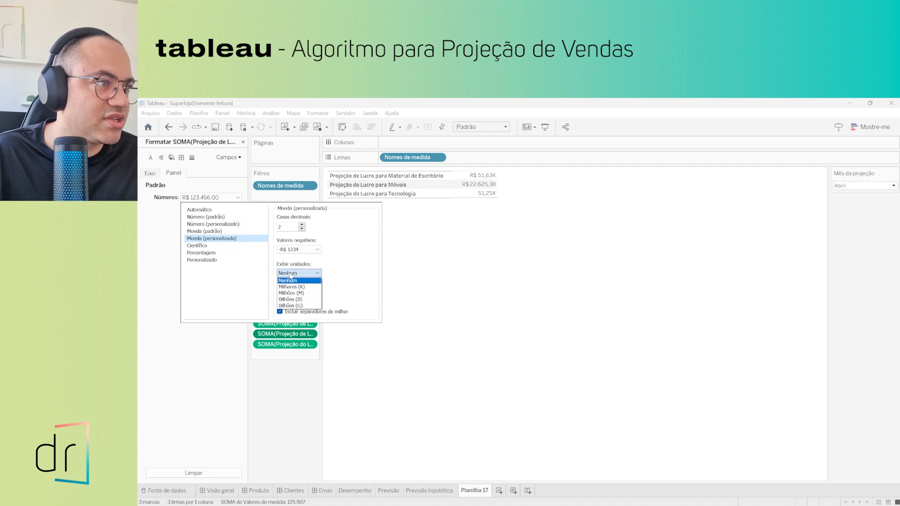
pyautogui.click(291, 286)
pyautogui.click(283, 370)
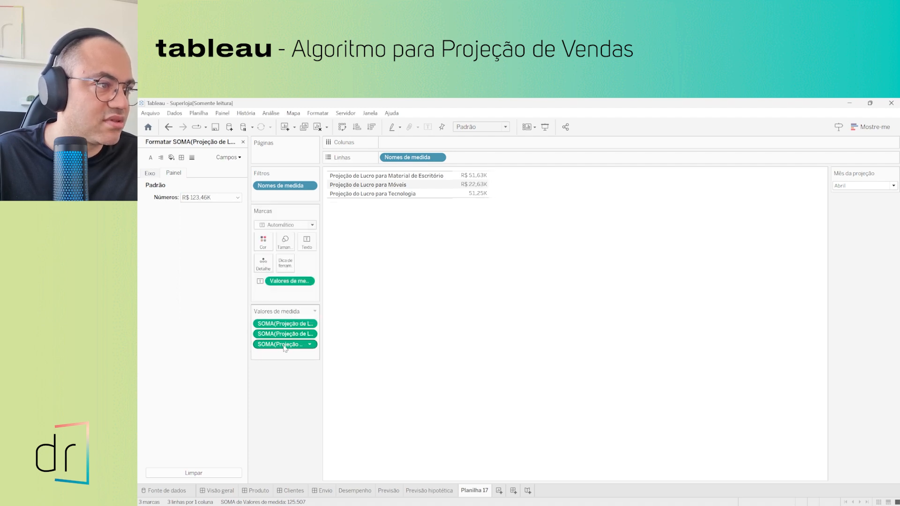
# Step: Format the Tecnologia profit projection as Moeda (personalizada) with the R$ prefix, two decimals and Milhares (K) display units
pyautogui.click(283, 345)
pyautogui.click(215, 196)
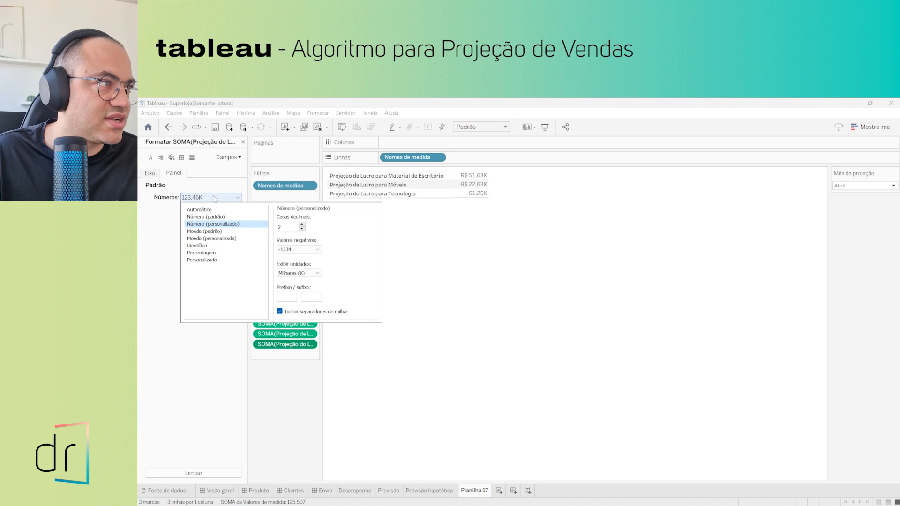
pyautogui.click(224, 238)
pyautogui.click(298, 273)
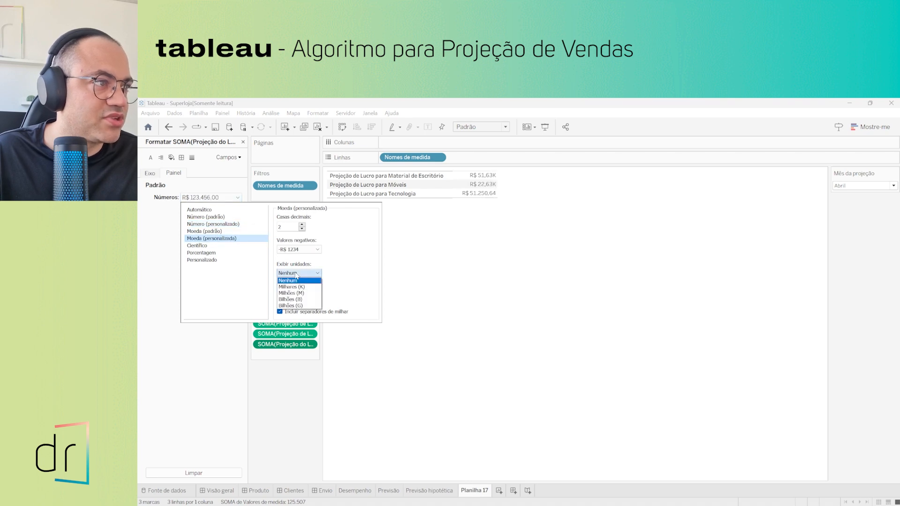
pyautogui.click(292, 286)
pyautogui.click(278, 435)
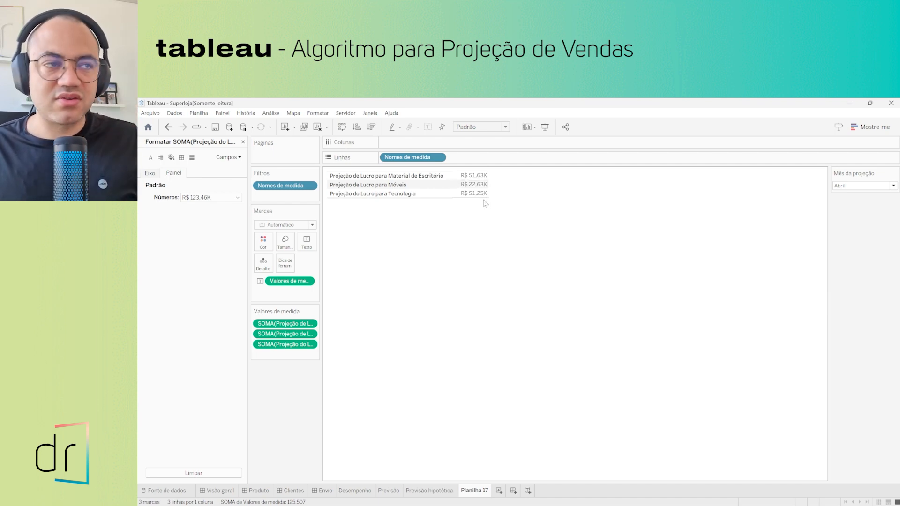
# Step: Check the category profit projections by switching the Mês da projeção parameter through Janeiro, Fevereiro, Março and Maio
pyautogui.moveTo(480, 199)
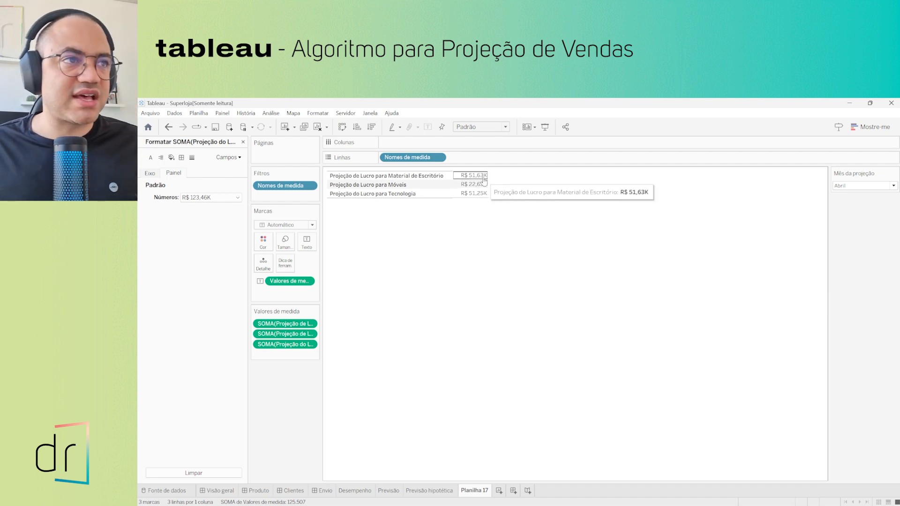
pyautogui.click(845, 186)
pyautogui.click(848, 196)
pyautogui.click(851, 188)
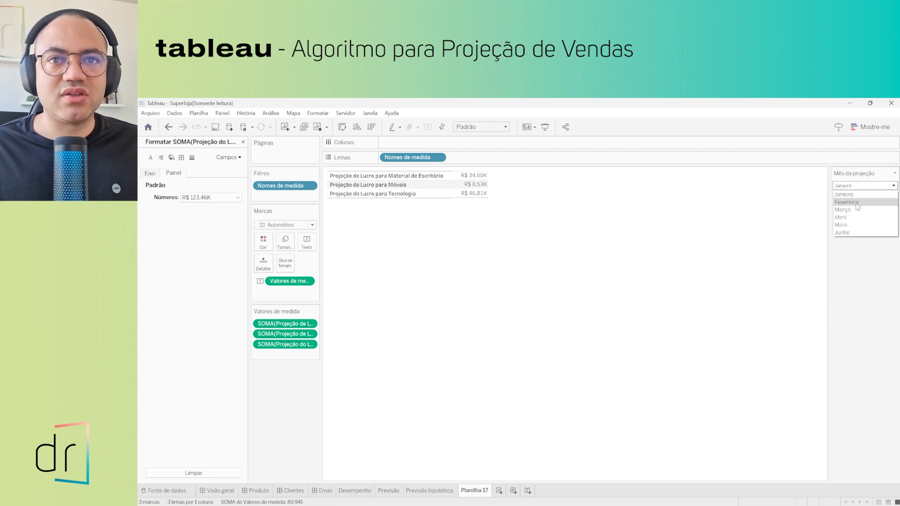
pyautogui.click(856, 203)
pyautogui.click(855, 188)
pyautogui.click(858, 208)
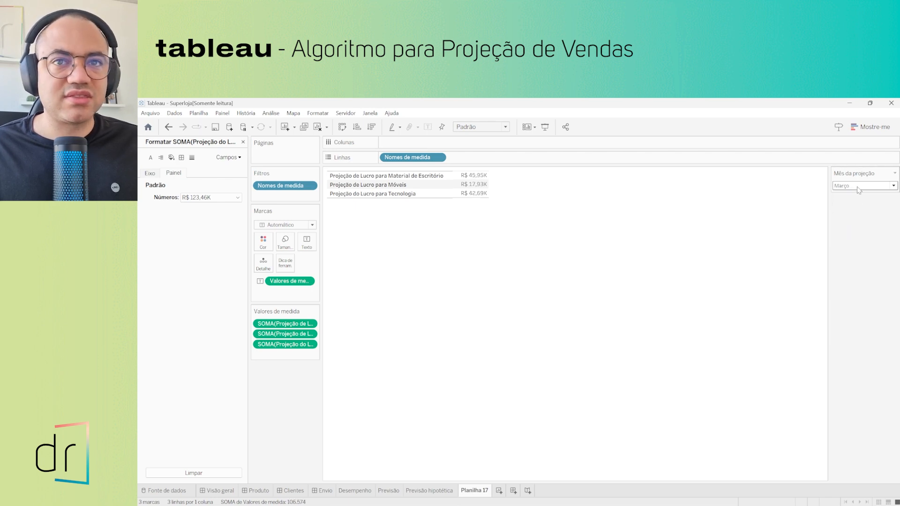
pyautogui.click(857, 188)
pyautogui.click(856, 213)
pyautogui.click(856, 189)
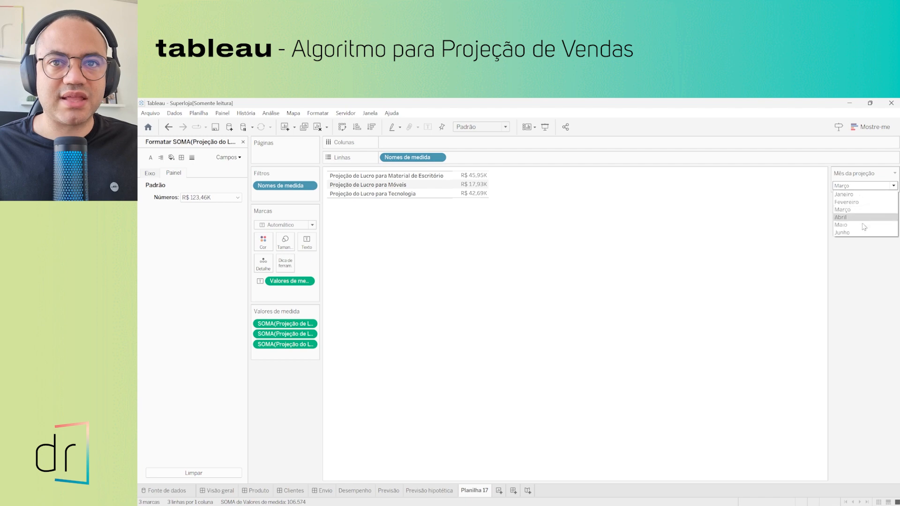
pyautogui.click(861, 227)
pyautogui.click(858, 187)
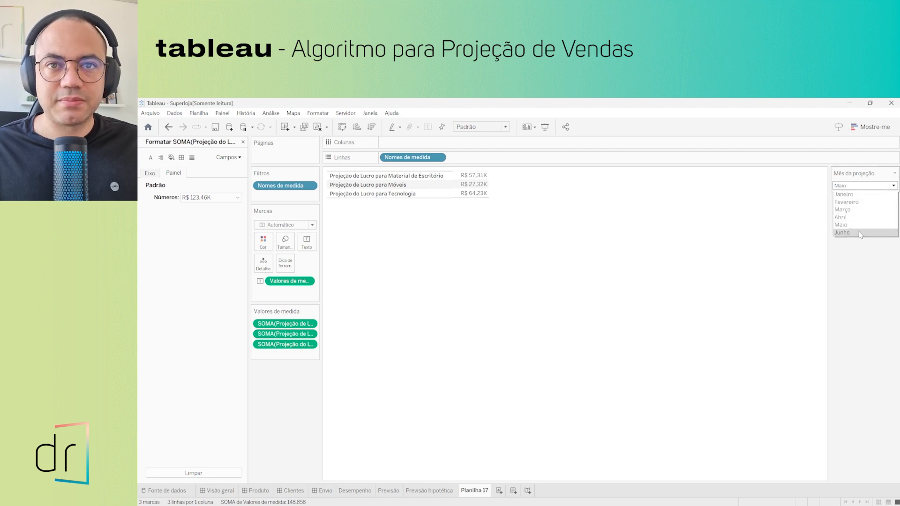